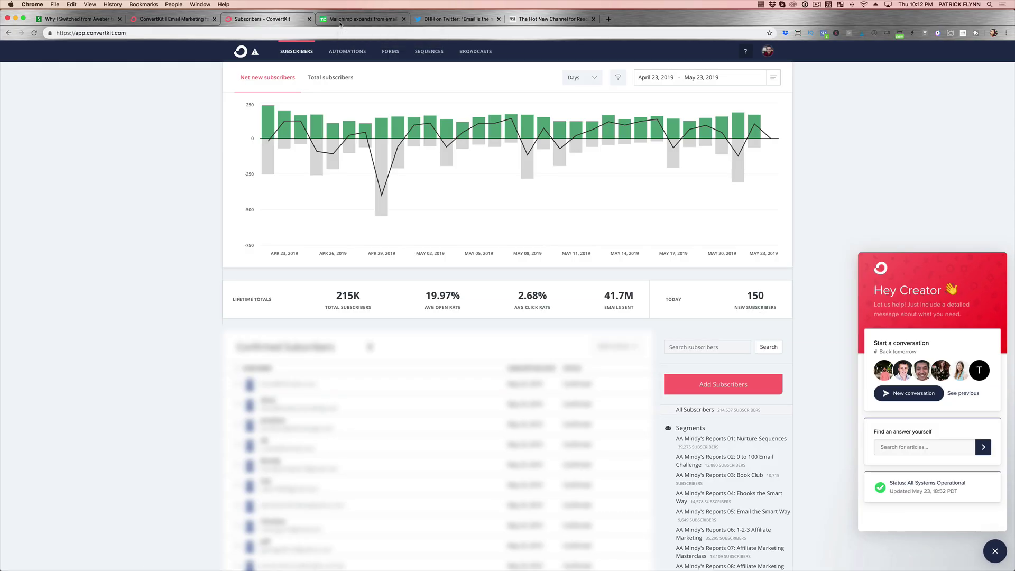
# Switch to the TechCrunch article about Mailchimp becoming a full marketing platform.
pyautogui.click(340, 20)
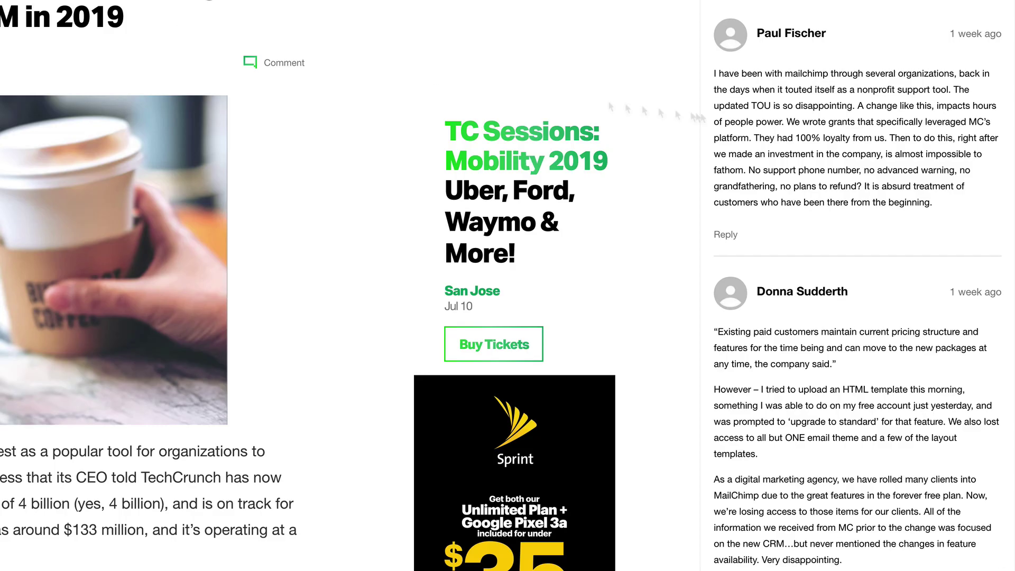
# Read through the article's reader comments, then return to ConvertKit's monthly pricing page.
pyautogui.scroll(-3, 842, 137)
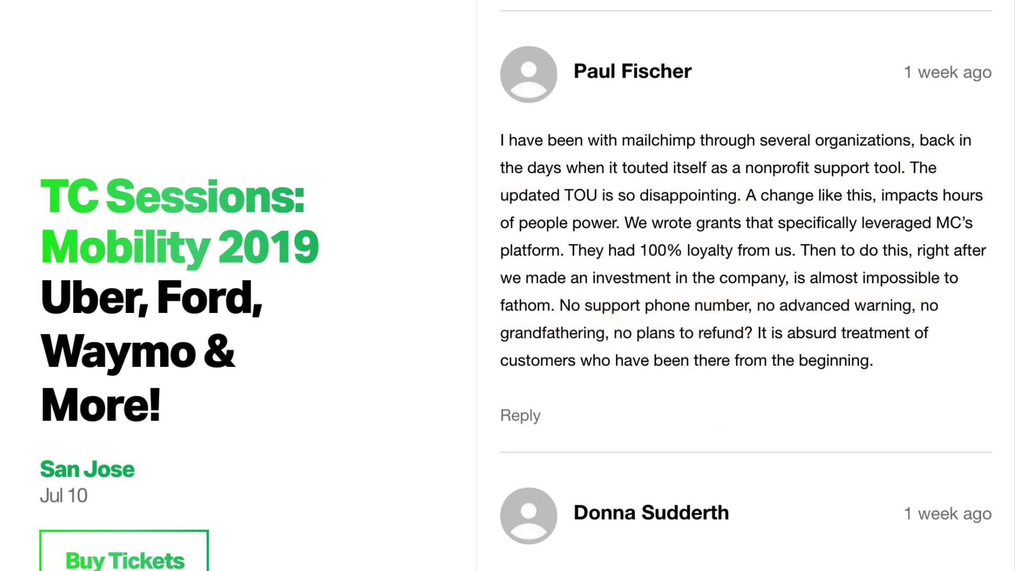
pyautogui.scroll(-8, 741, 361)
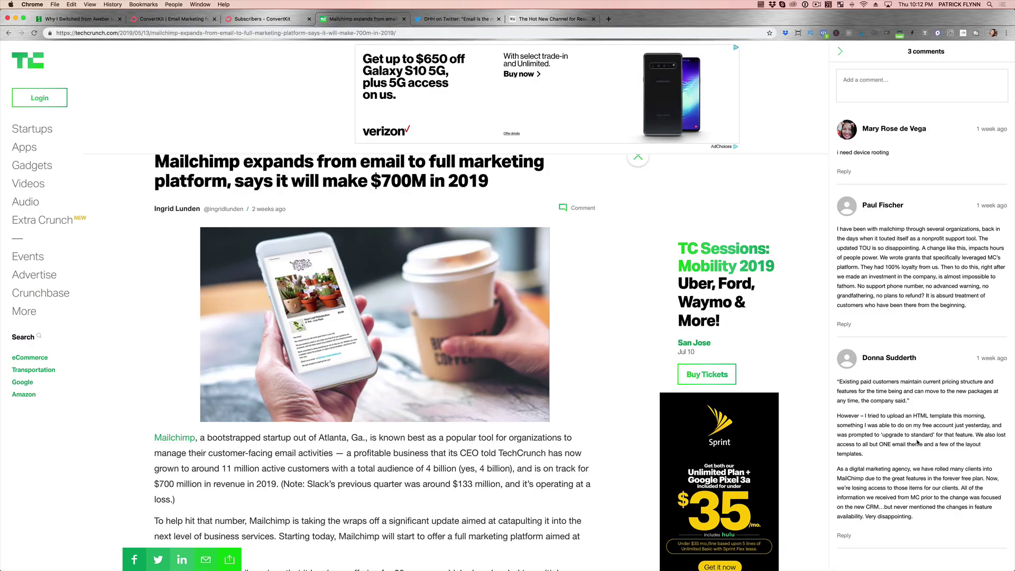
pyautogui.click(171, 18)
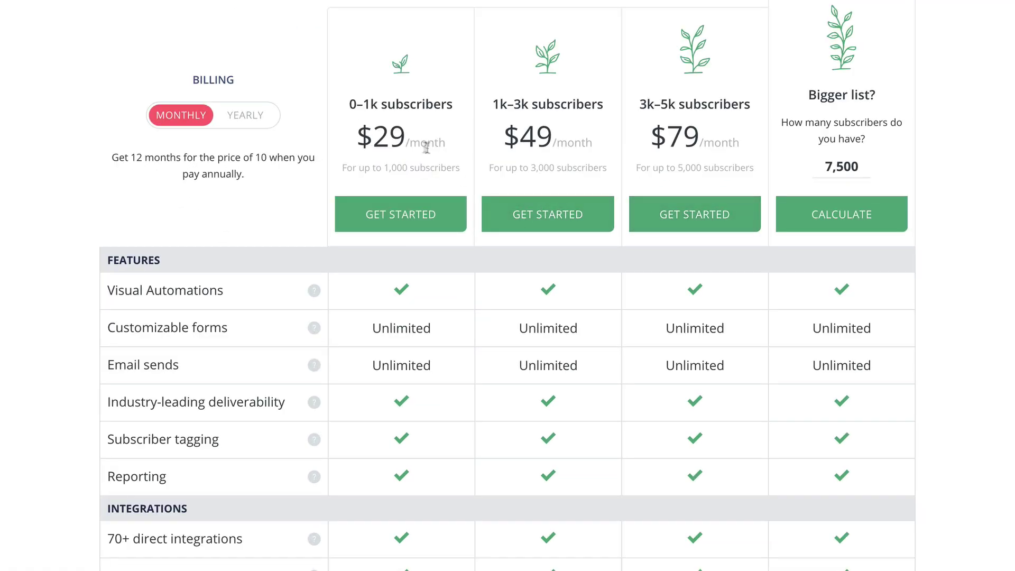
# Compare the yearly-billing plan prices, then start signing up for the 0–1k subscriber plan.
pyautogui.click(252, 121)
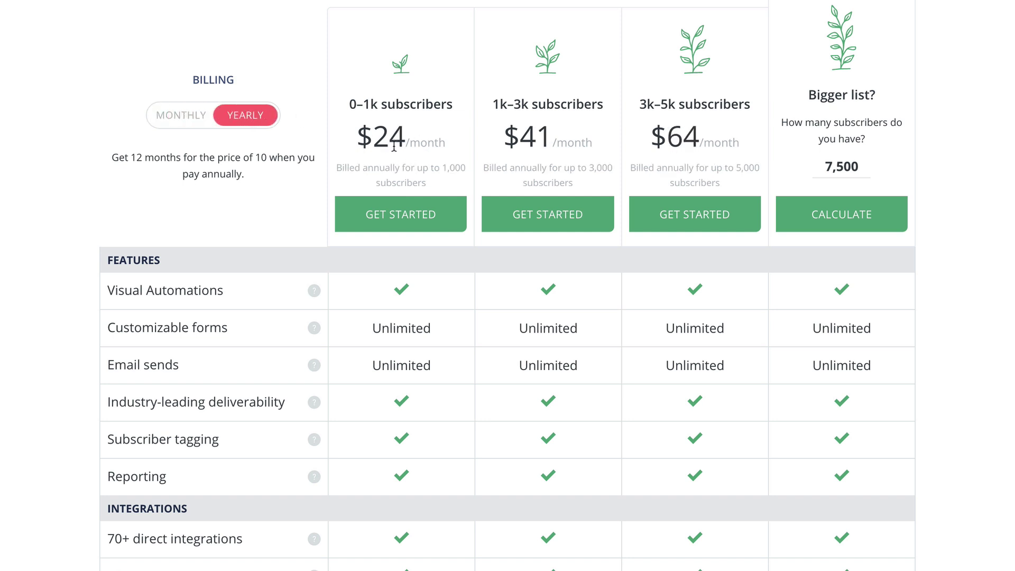
pyautogui.scroll(-2, 430, 146)
pyautogui.scroll(-1, 431, 151)
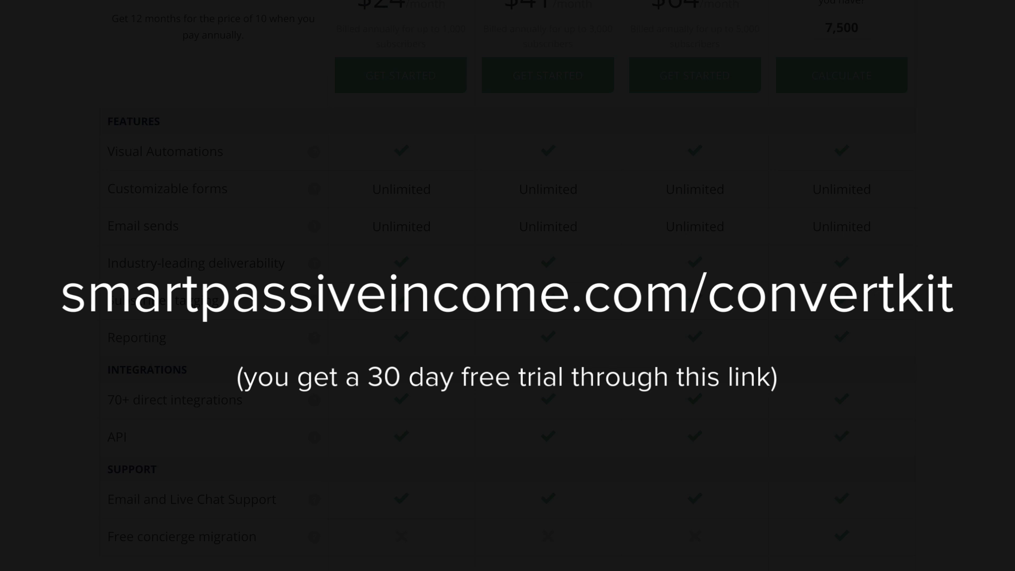
pyautogui.scroll(3, 307, 254)
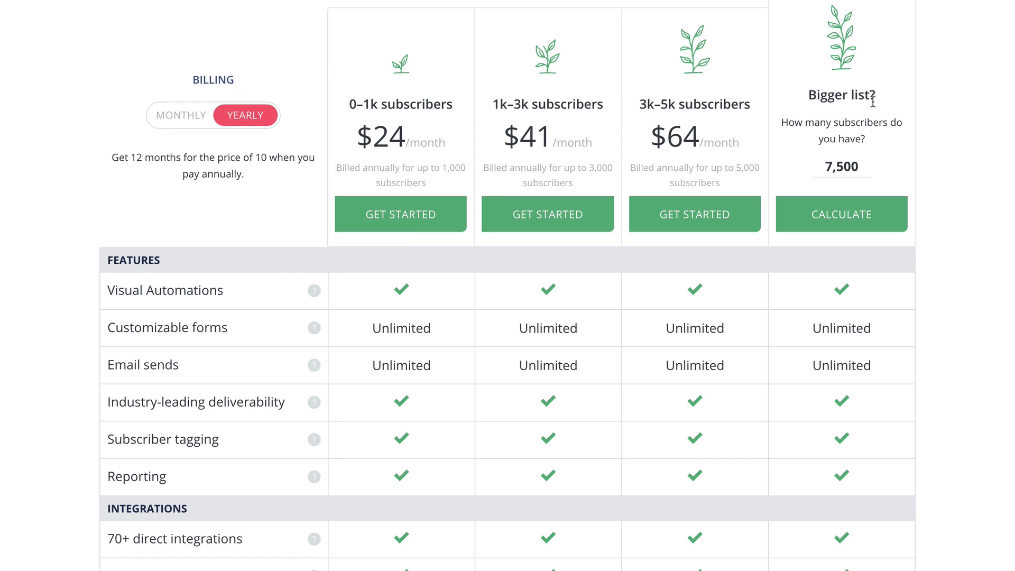
pyautogui.scroll(-1, 986, 103)
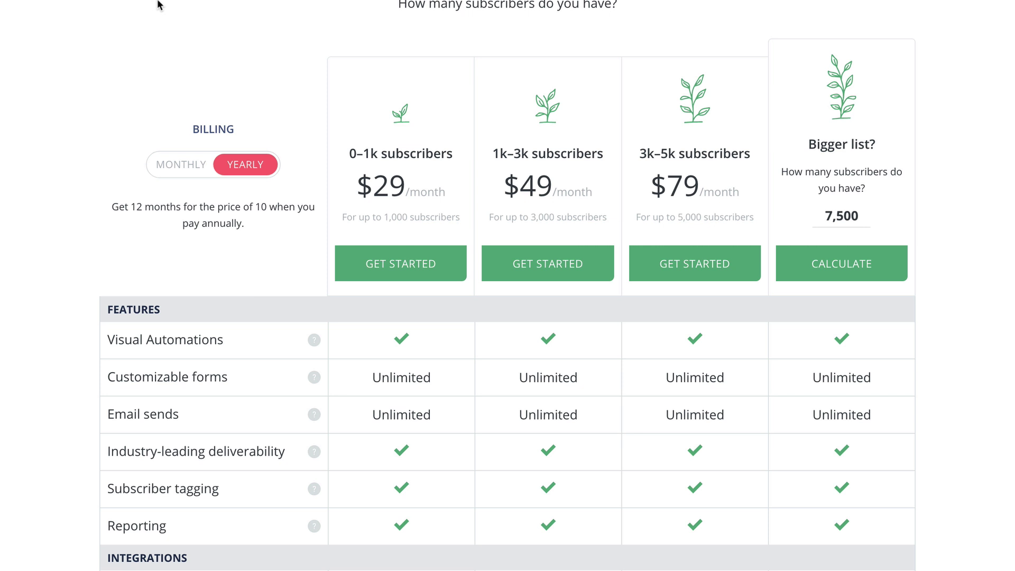
pyautogui.click(420, 271)
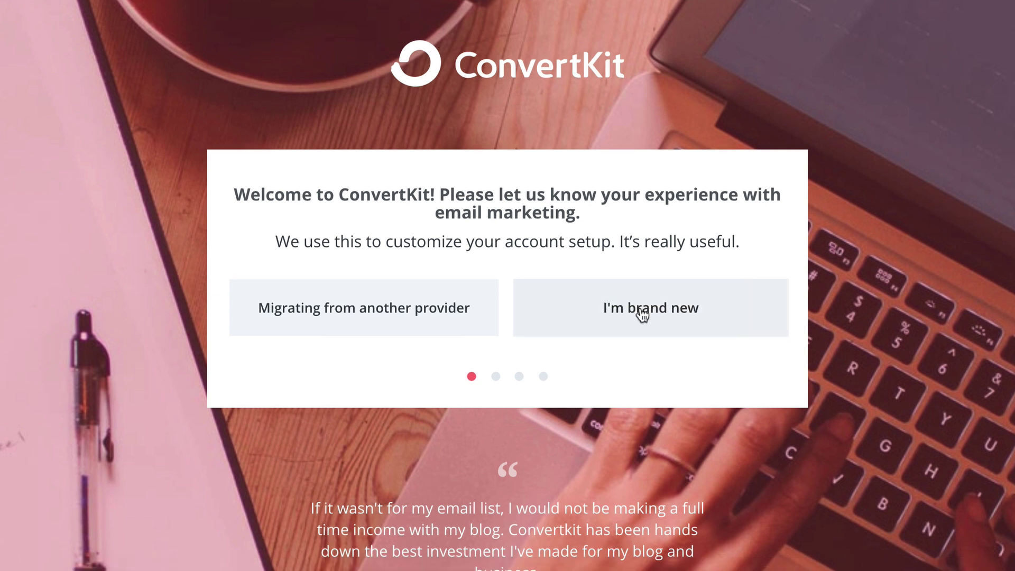
# Answer onboarding as brand new to email marketing, with a website built on WordPress.
pyautogui.click(641, 315)
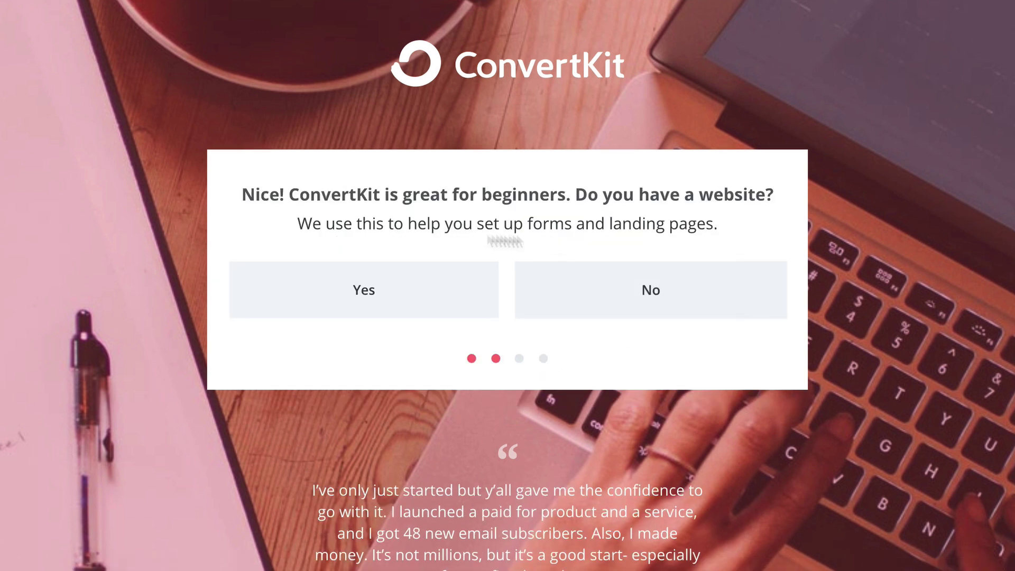
pyautogui.click(391, 290)
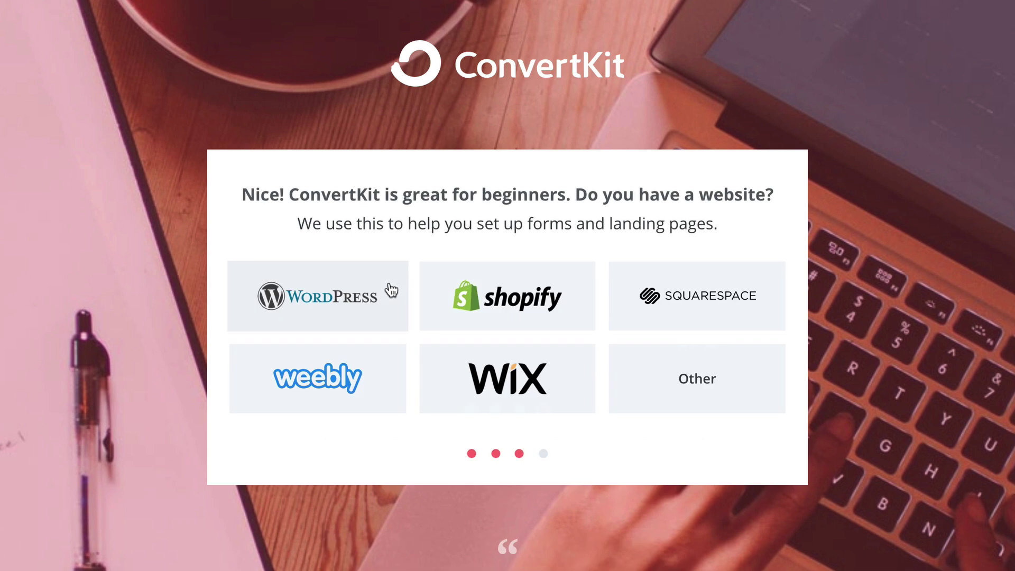
pyautogui.click(391, 291)
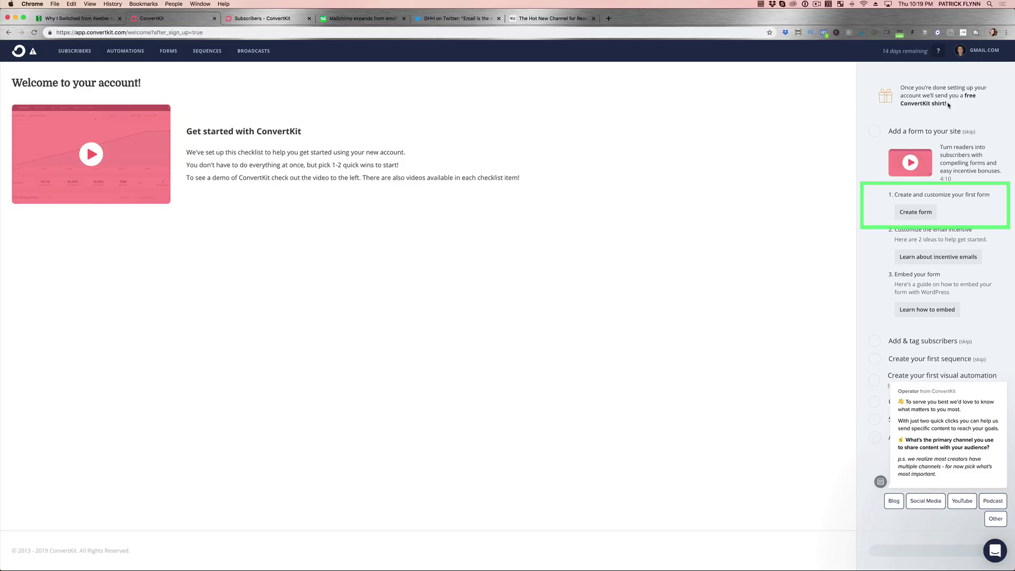
# Create a new landing page using the second template, Archer.
pyautogui.click(919, 221)
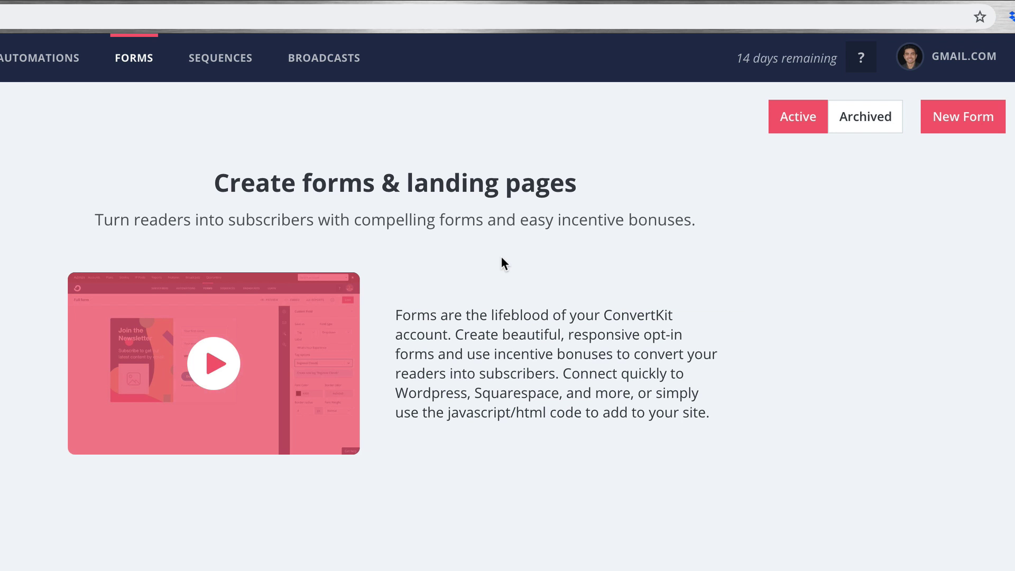
pyautogui.click(998, 125)
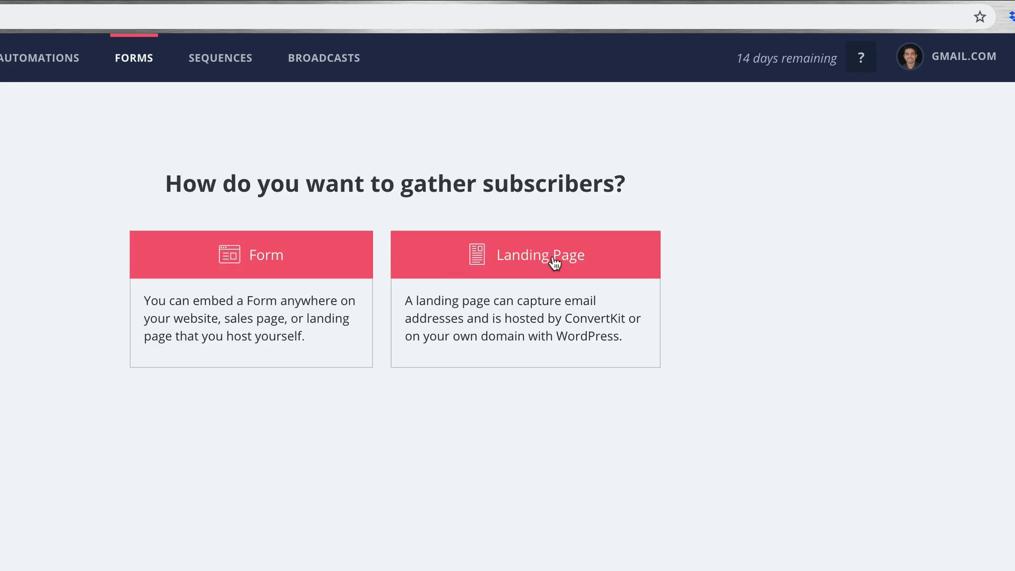
pyautogui.click(553, 256)
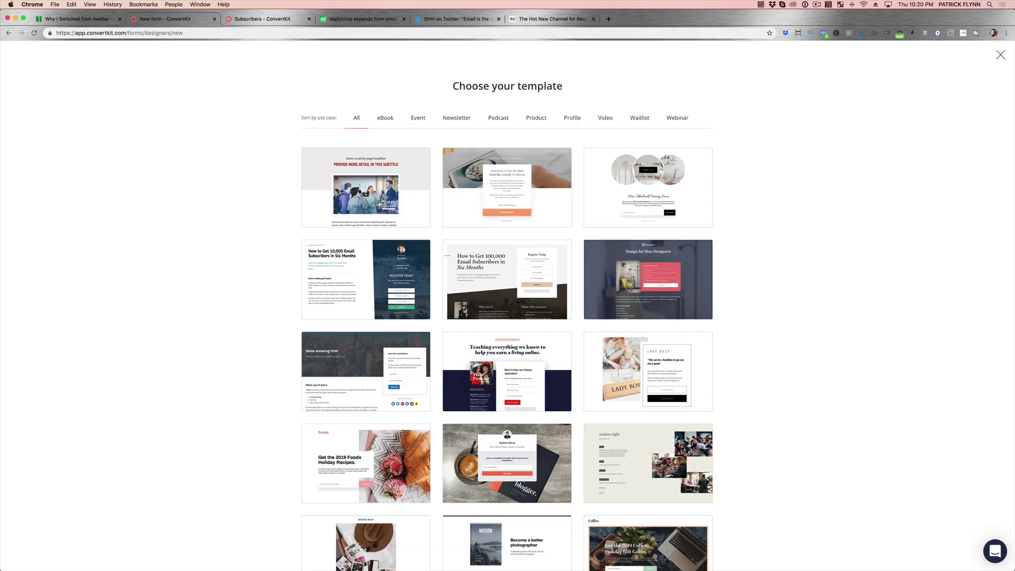
pyautogui.click(520, 182)
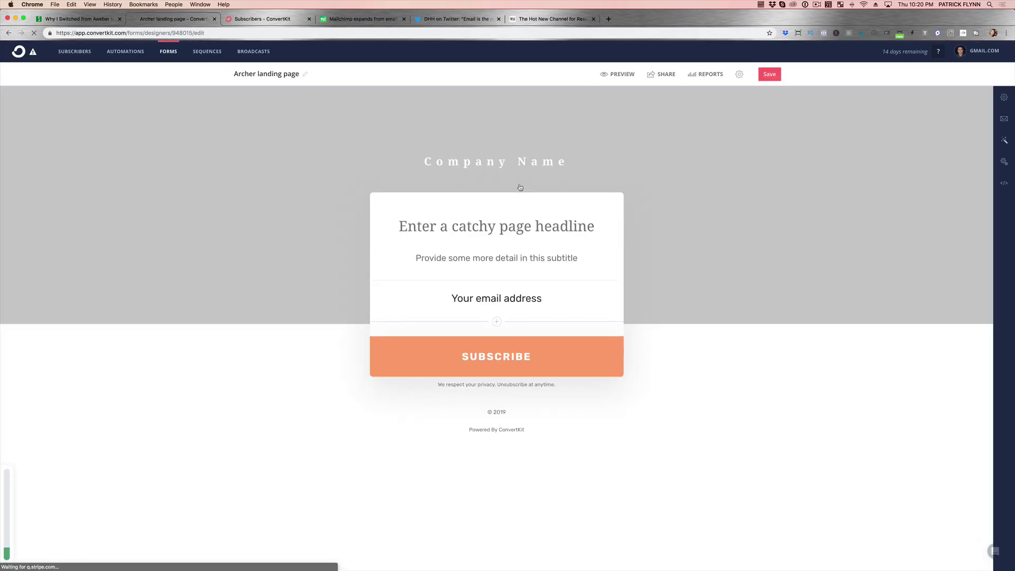
# Rename the company to SwitchPod and write a headline inviting emails for product and service news for your Vlog.
pyautogui.tripleClick(497, 161)
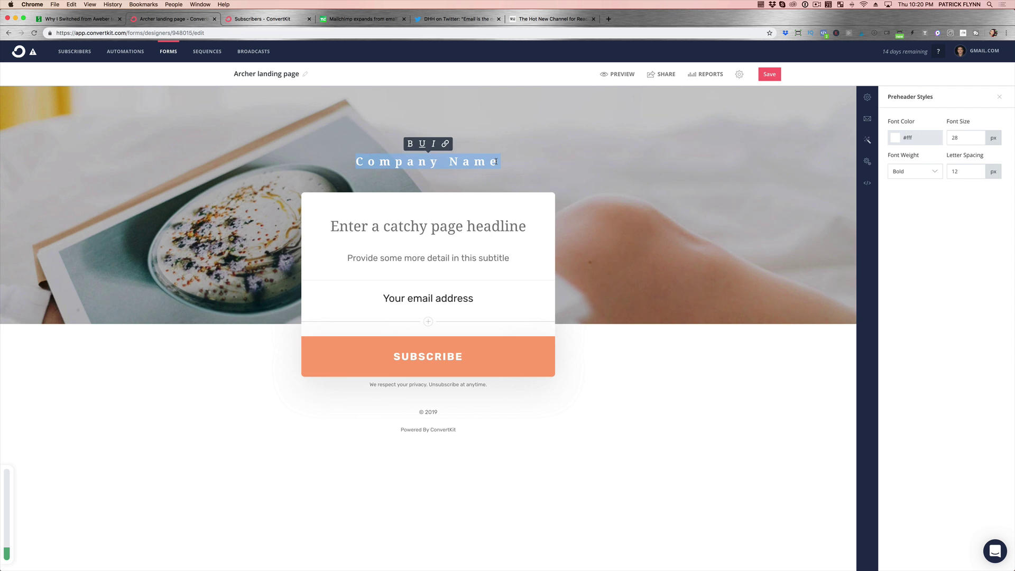
pyautogui.write('SwitchPod')
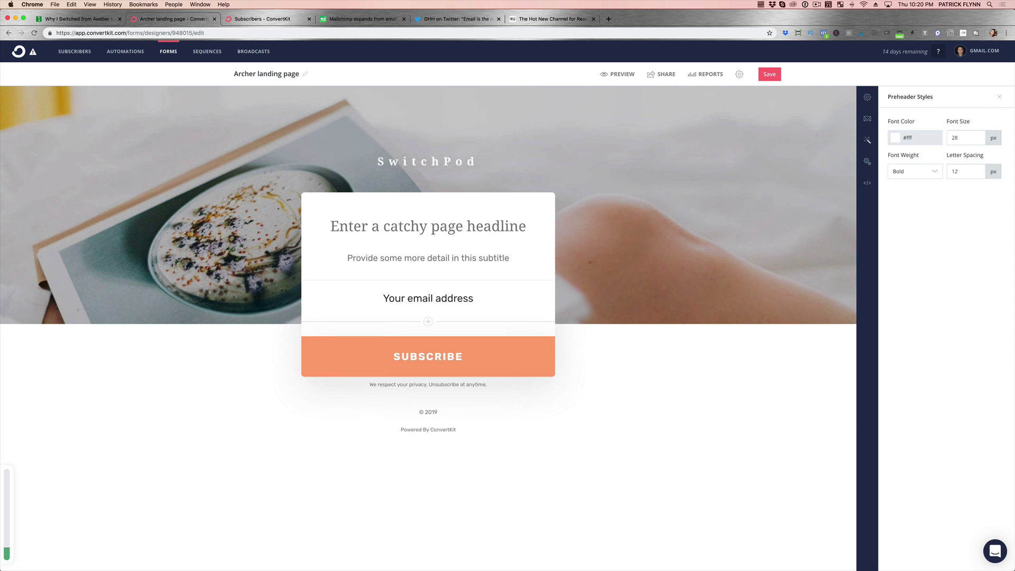
pyautogui.tripleClick(486, 228)
pyautogui.write('Ent')
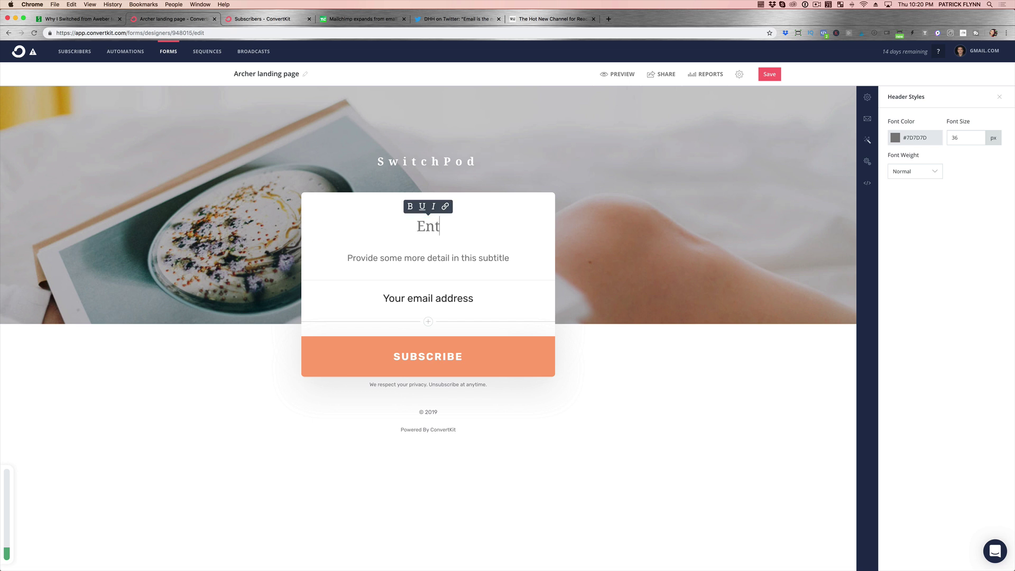
pyautogui.write('er Your Email ')
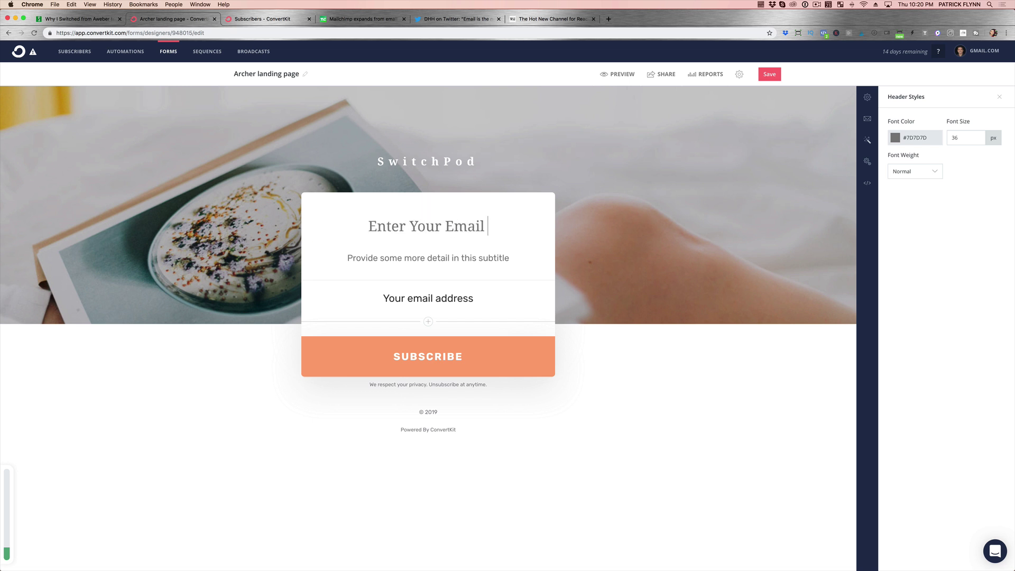
pyautogui.write('Below for the ')
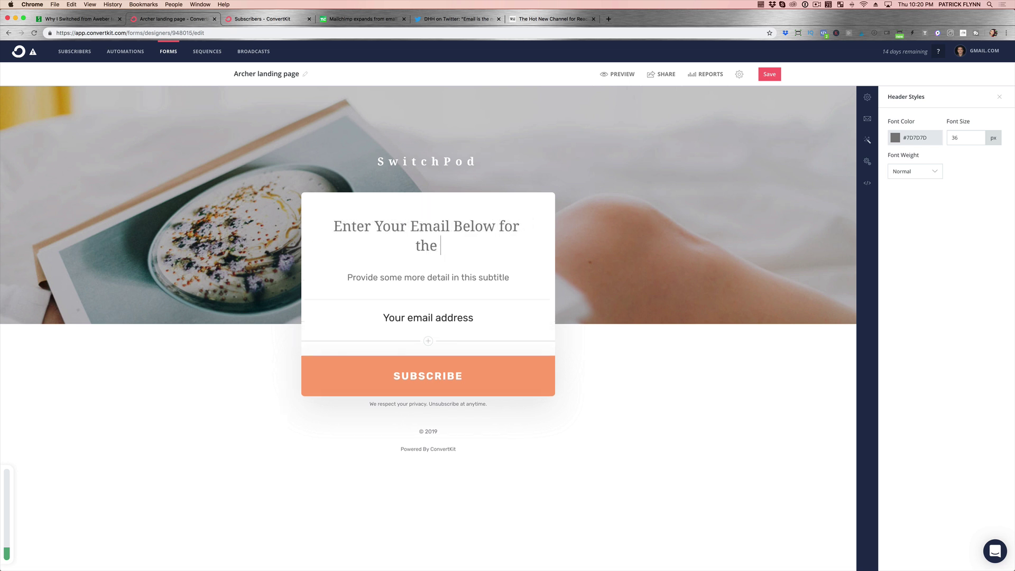
pyautogui.write('Latest News abou')
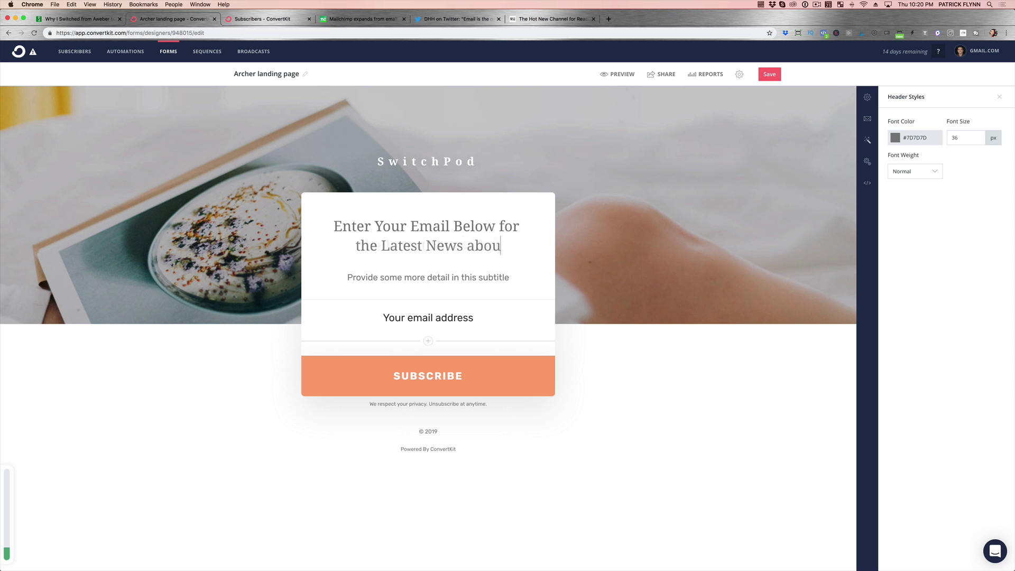
pyautogui.write('t Products an')
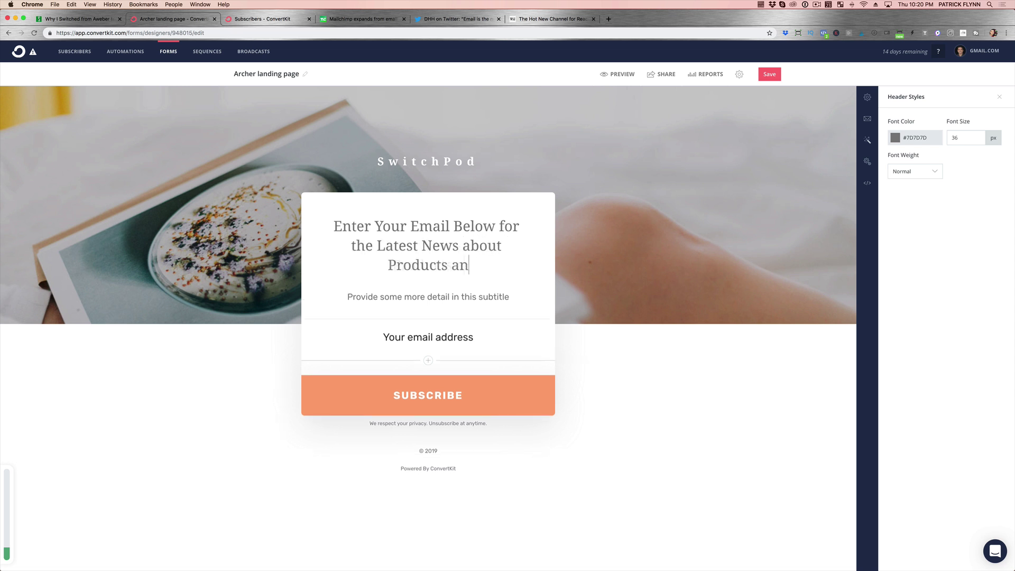
pyautogui.write('d Serv')
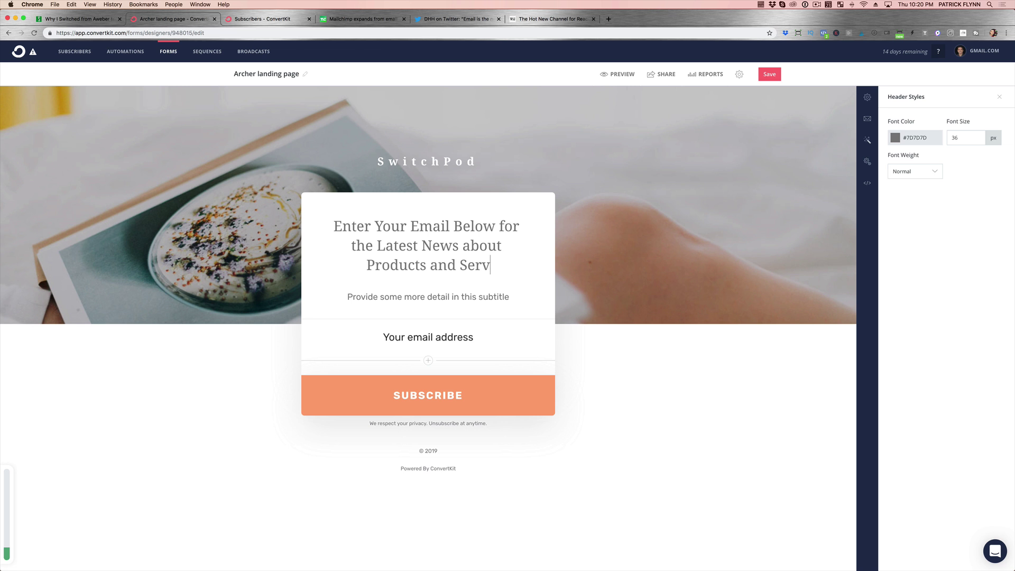
pyautogui.write('ives')
pyautogui.press('BackSpace')
pyautogui.press('BackSpace')
pyautogui.press('BackSpace')
pyautogui.press('BackSpace')
pyautogui.write('ce')
pyautogui.press('BackSpace')
pyautogui.press('BackSpace')
pyautogui.write('ices for your ')
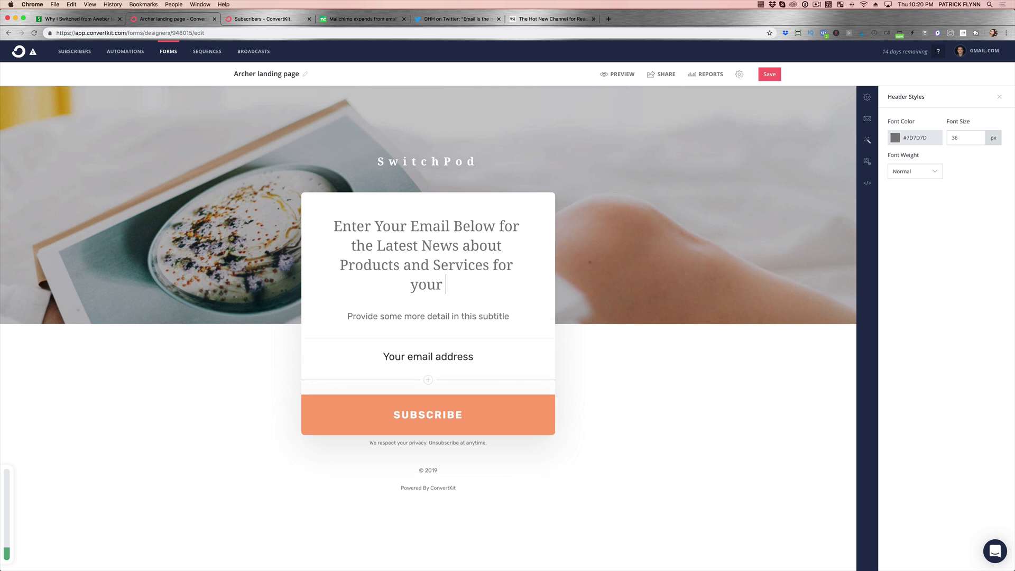
pyautogui.write('Vlogging!')
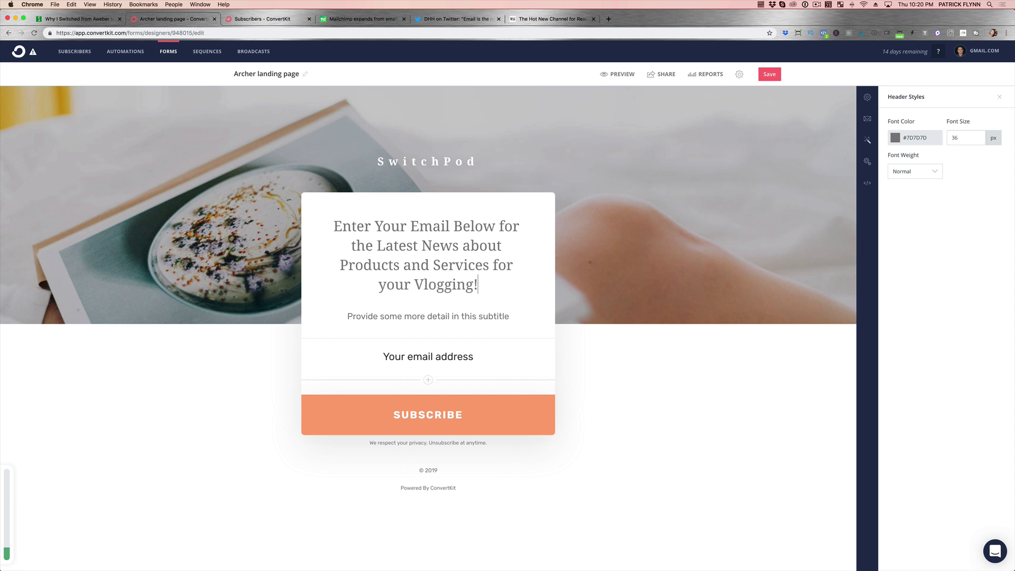
pyautogui.press('BackSpace')
pyautogui.press('BackSpace')
pyautogui.press('BackSpace')
pyautogui.press('BackSpace')
pyautogui.press('BackSpace')
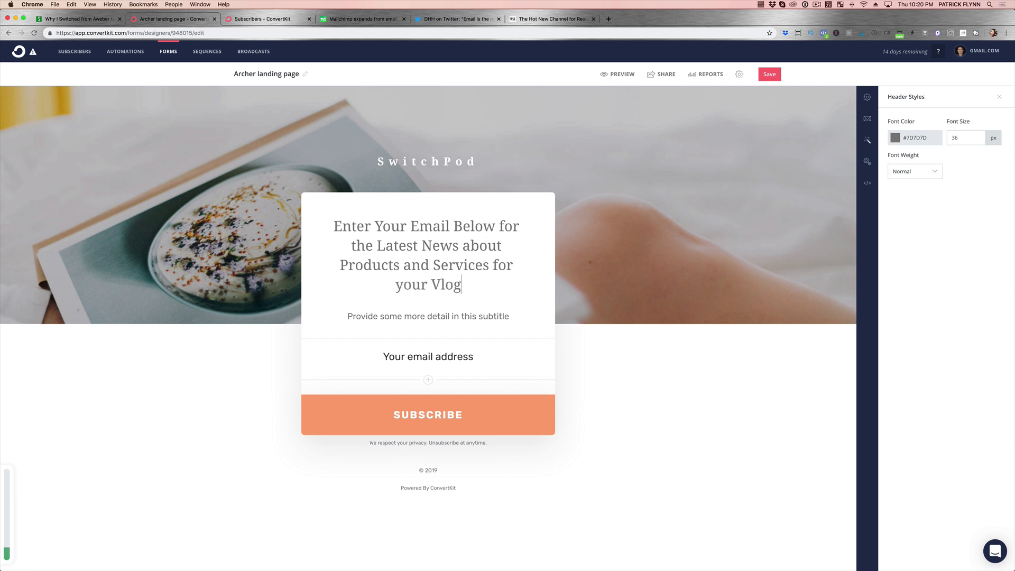
pyautogui.write('!')
# Change the subtitle to 'More details here!'.
pyautogui.tripleClick(433, 313)
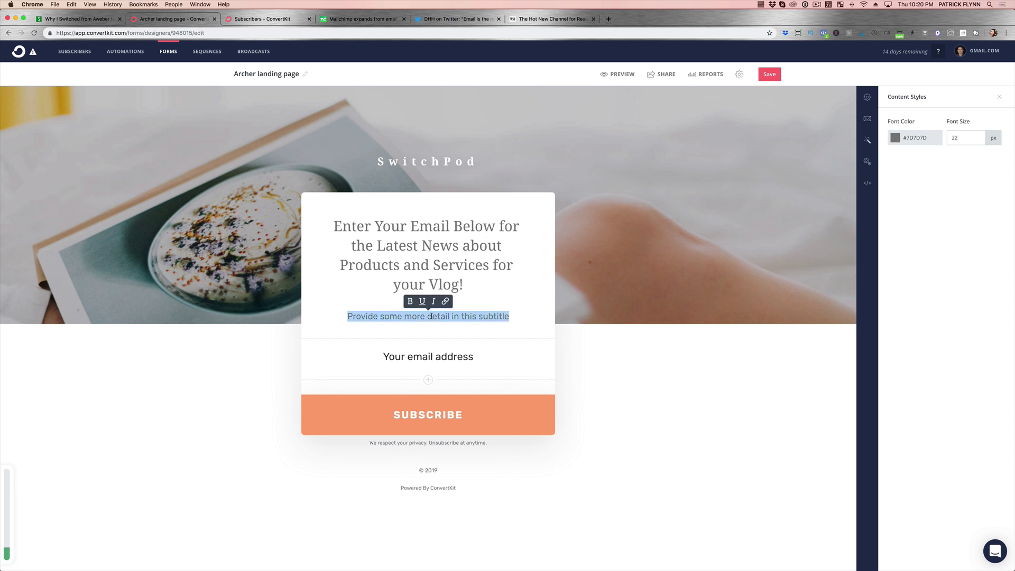
pyautogui.write('More dt')
pyautogui.press('BackSpace')
pyautogui.write('etails here!')
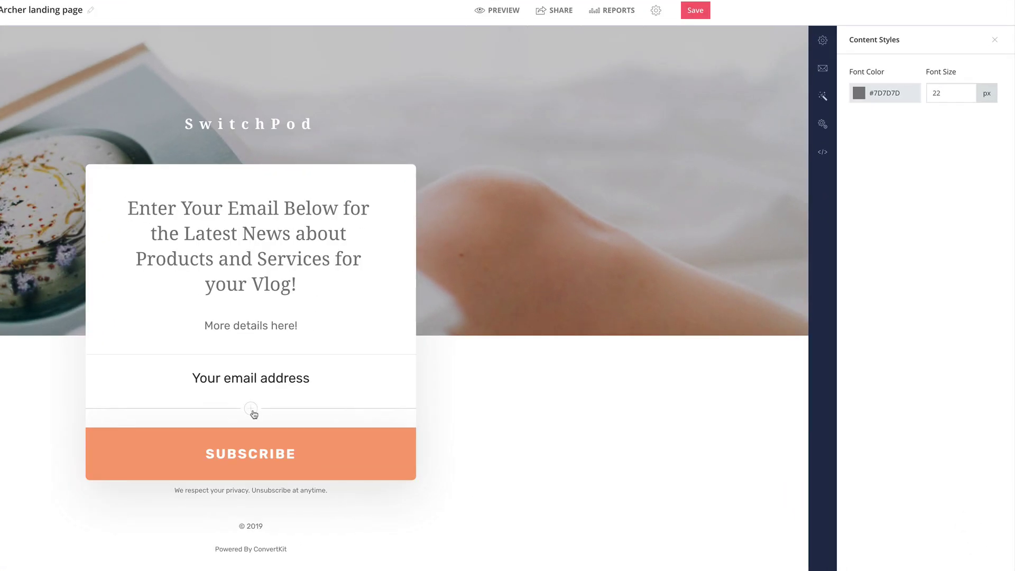
# Add a second field saved to the First Name custom field, labelled 'First Name'.
pyautogui.click(429, 380)
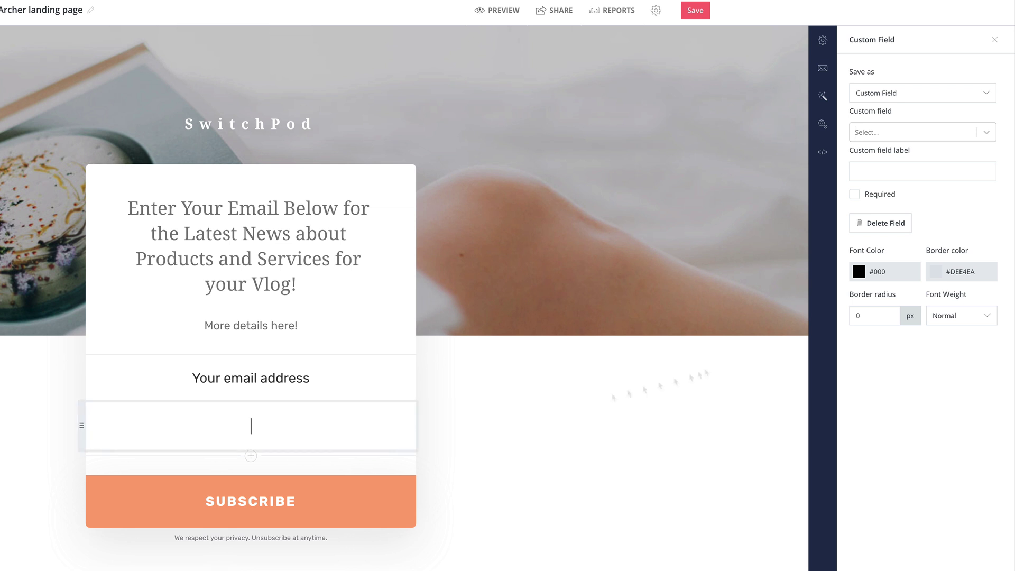
pyautogui.click(907, 93)
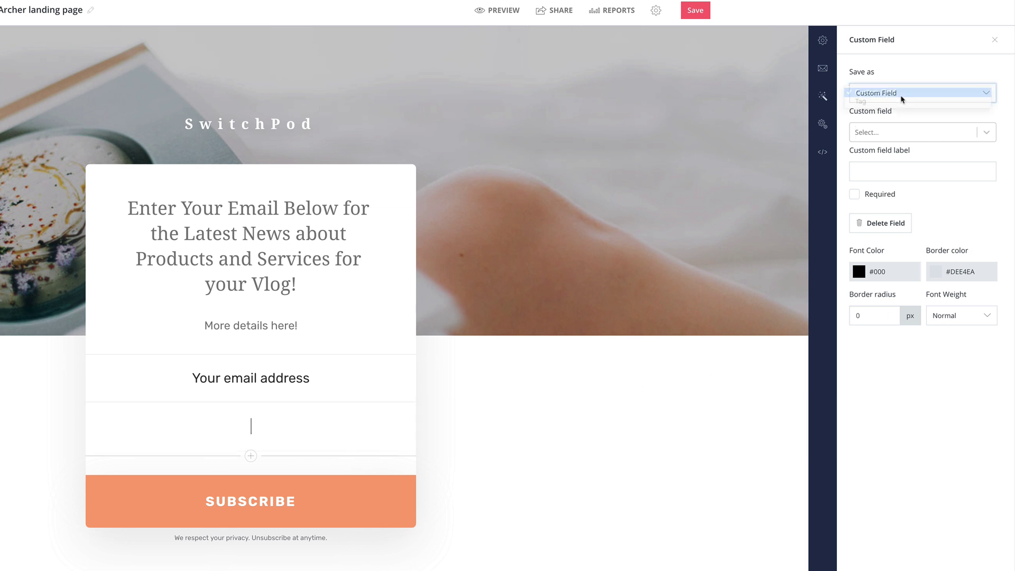
pyautogui.click(920, 61)
pyautogui.click(908, 134)
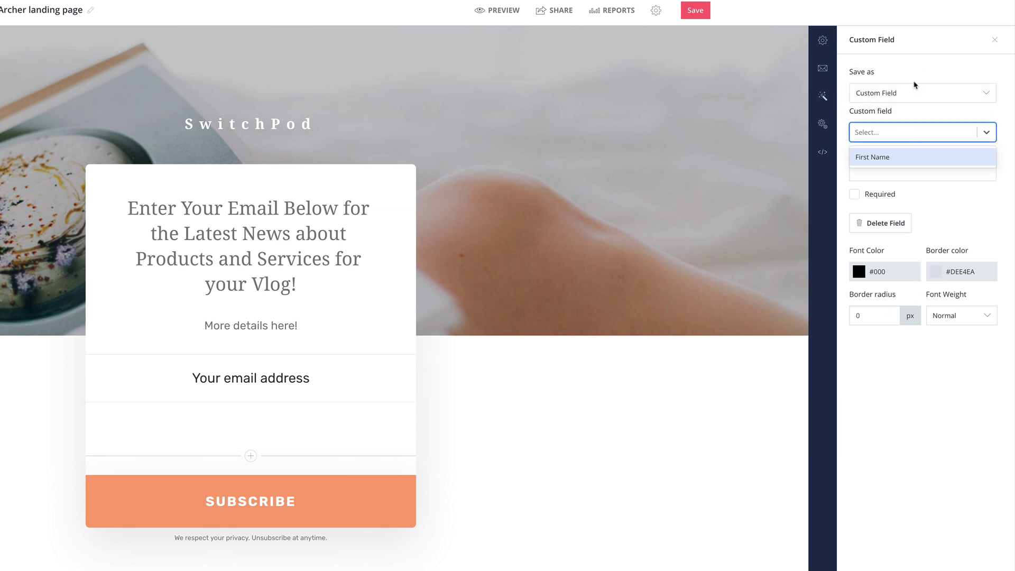
pyautogui.click(871, 161)
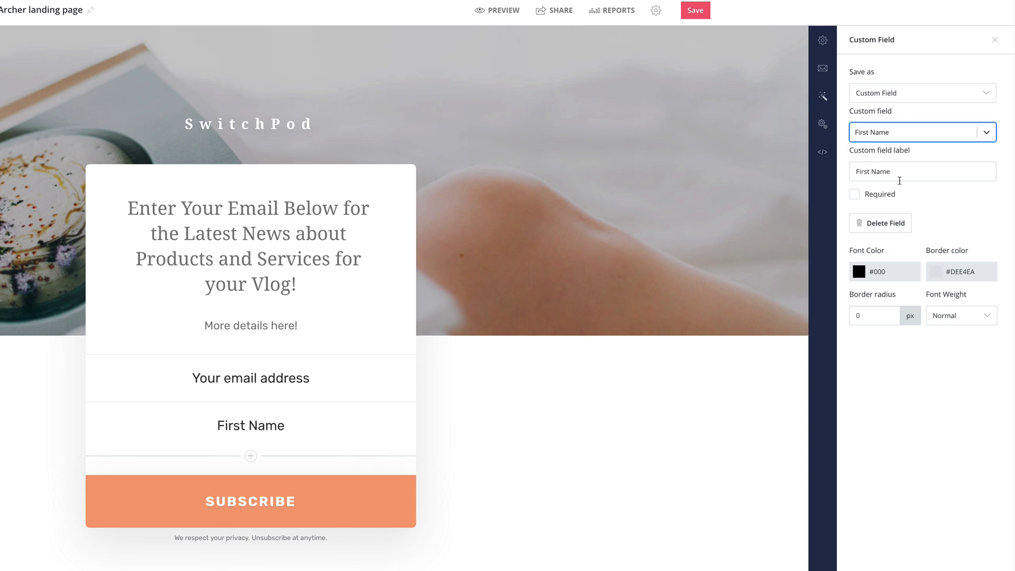
pyautogui.moveTo(892, 171); pyautogui.dragTo(854, 171)
pyautogui.write('Your')
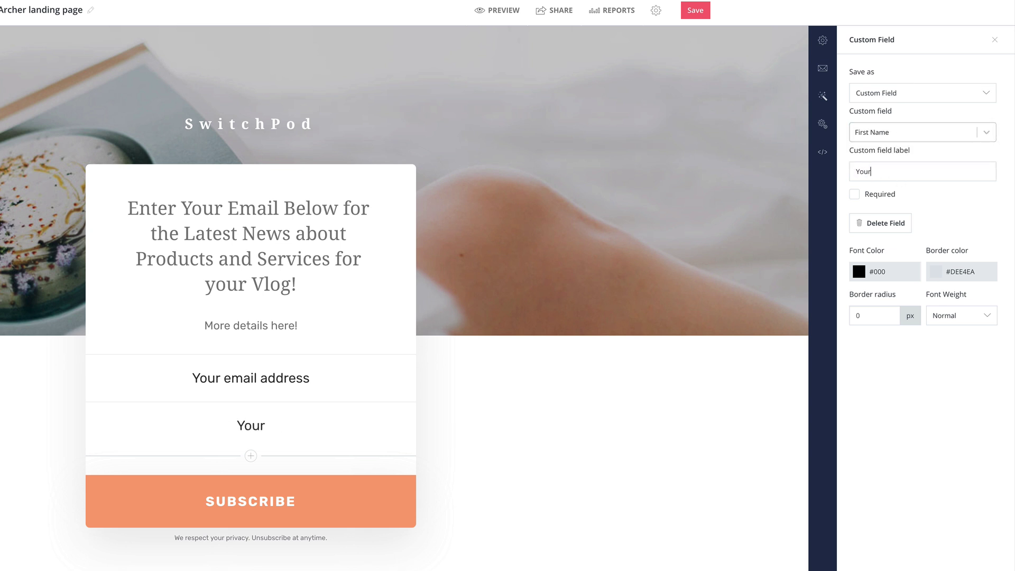
pyautogui.write(' First Name')
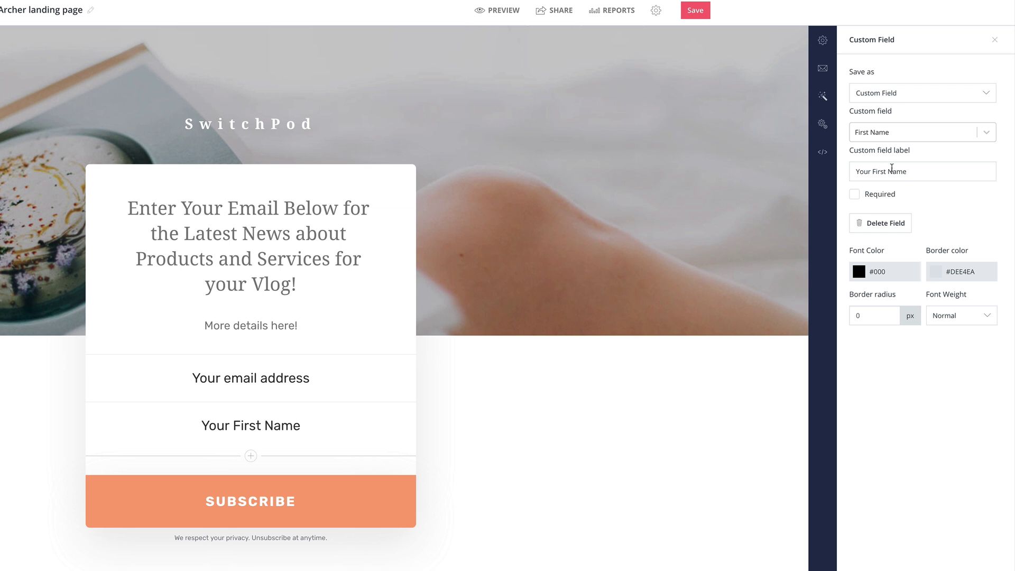
pyautogui.moveTo(908, 171); pyautogui.dragTo(854, 171)
pyautogui.write('First N')
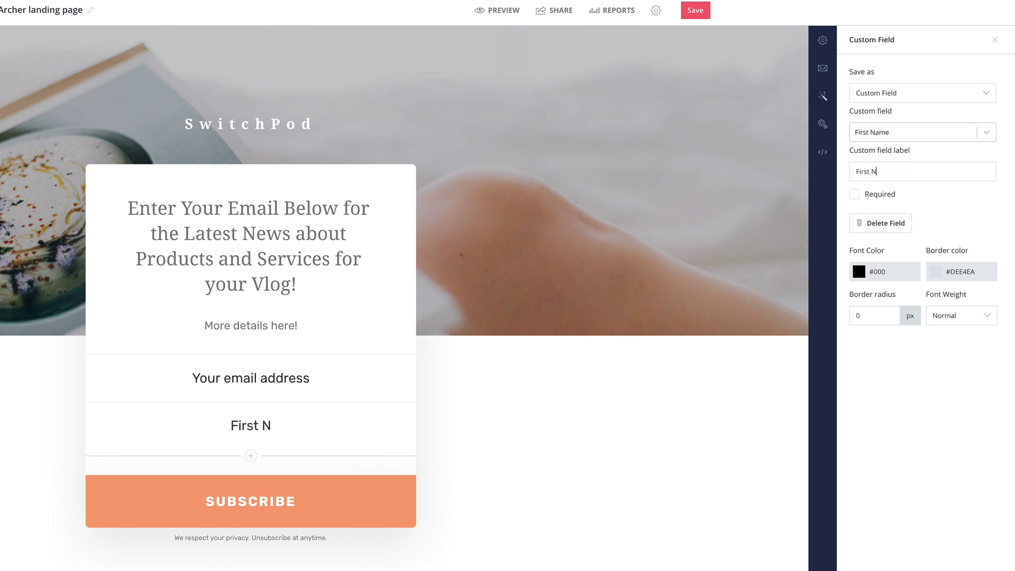
pyautogui.write('ame')
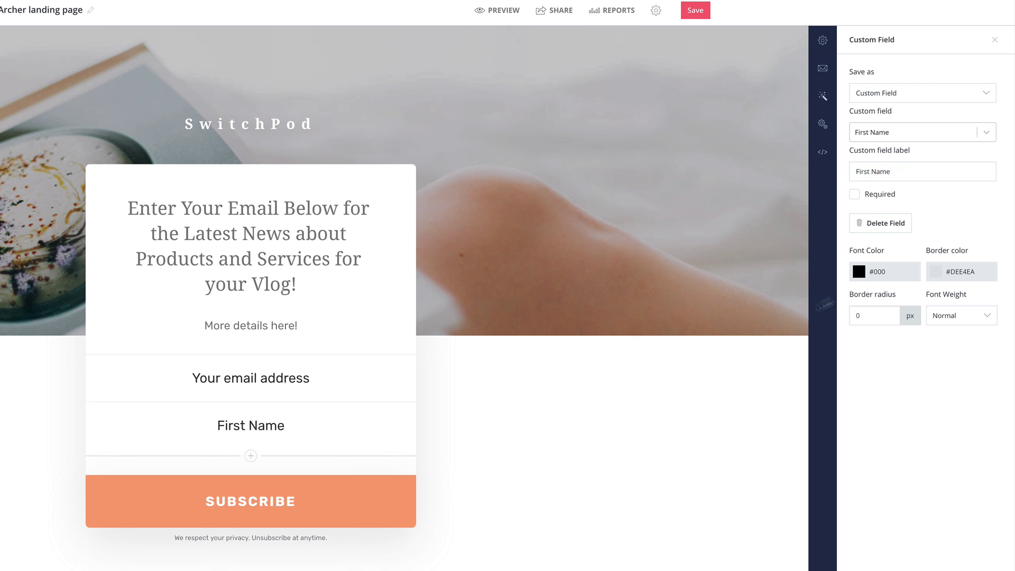
# Change the signup button text from SUBSCRIBE to GET ACCESS NOW.
pyautogui.click(298, 505)
pyautogui.moveTo(300, 505); pyautogui.dragTo(191, 499)
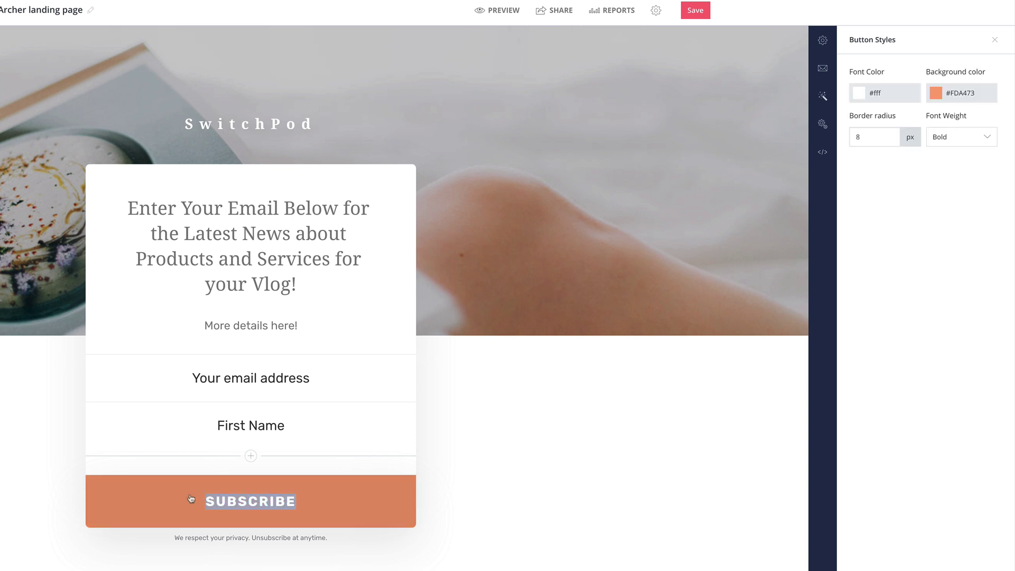
pyautogui.write('GET ACCES')
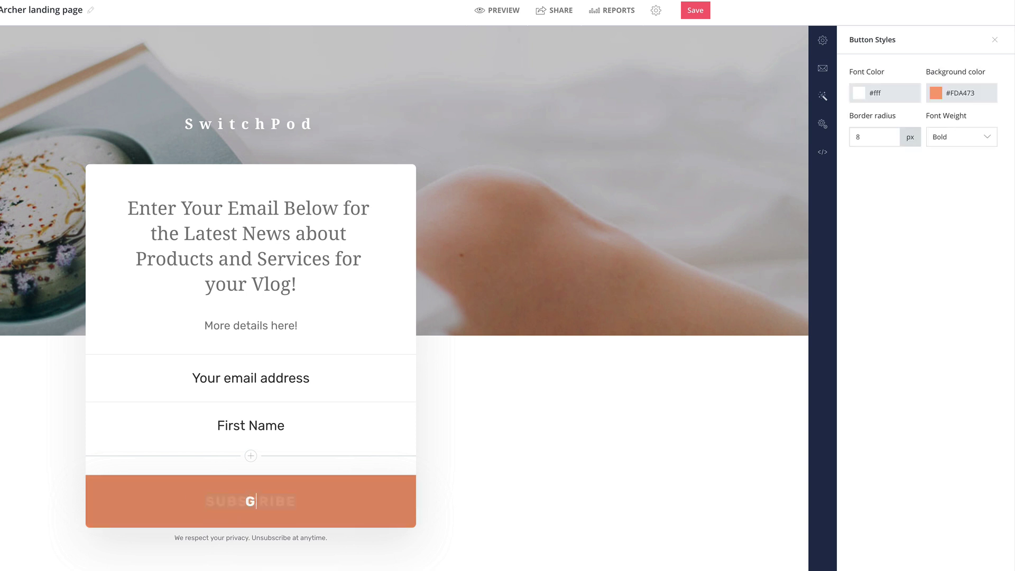
pyautogui.write('S NOW')
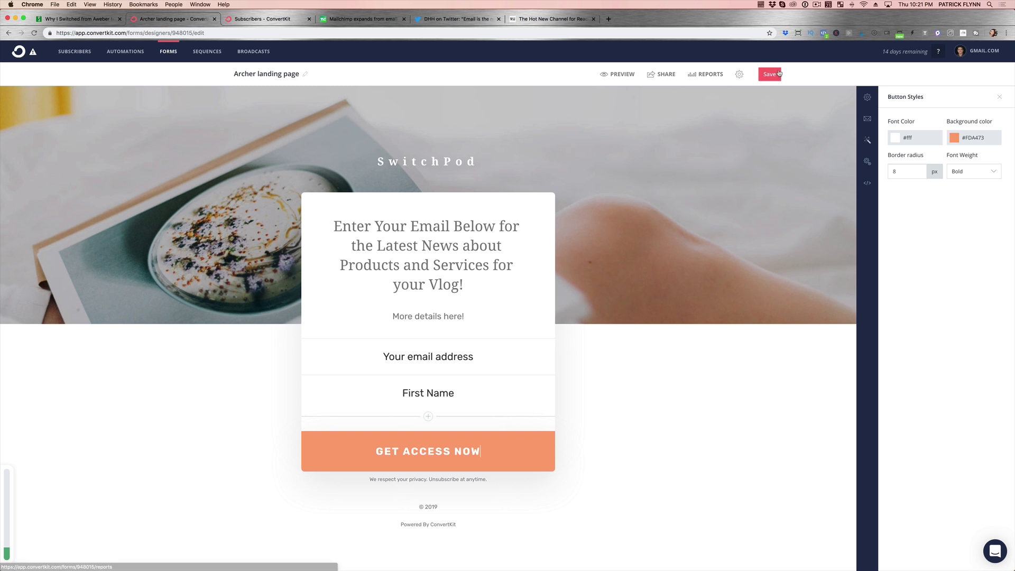
# Retitle the landing page 'Sample Landing Page 1', save it, and display its hosted link.
pyautogui.click(306, 74)
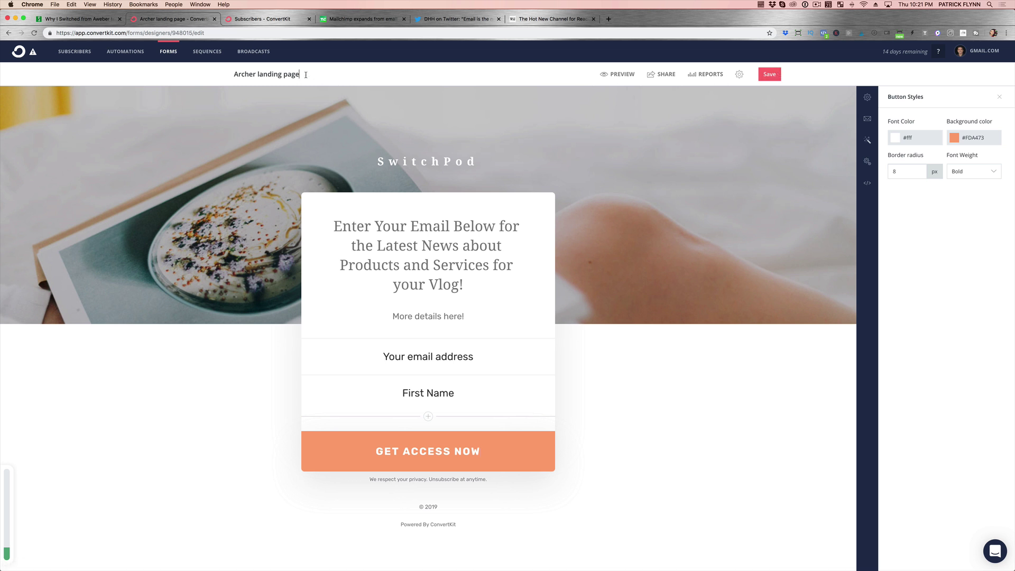
pyautogui.tripleClick(272, 75)
pyautogui.write('Sample Landing Page 1')
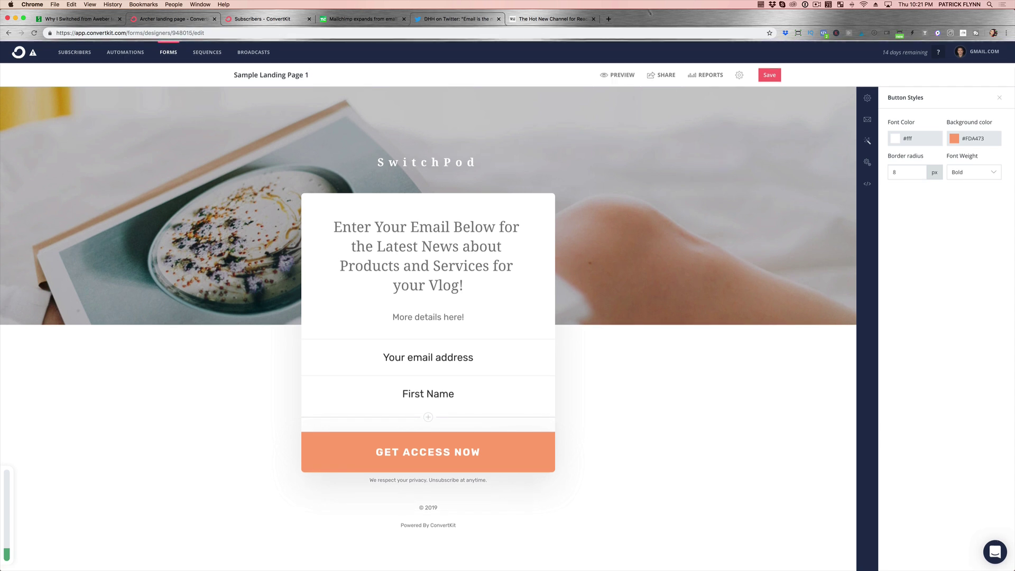
pyautogui.click(770, 75)
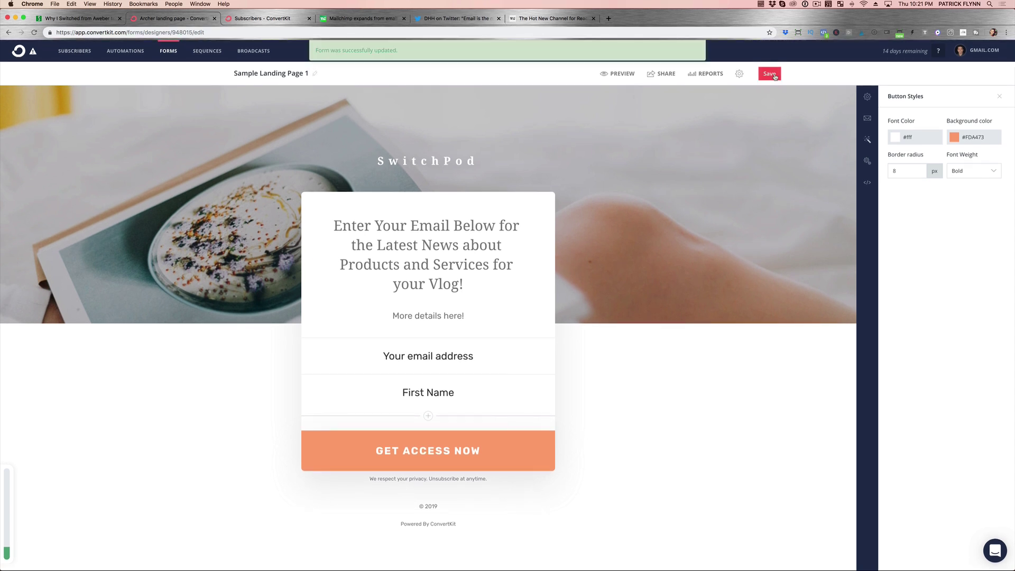
pyautogui.click(662, 75)
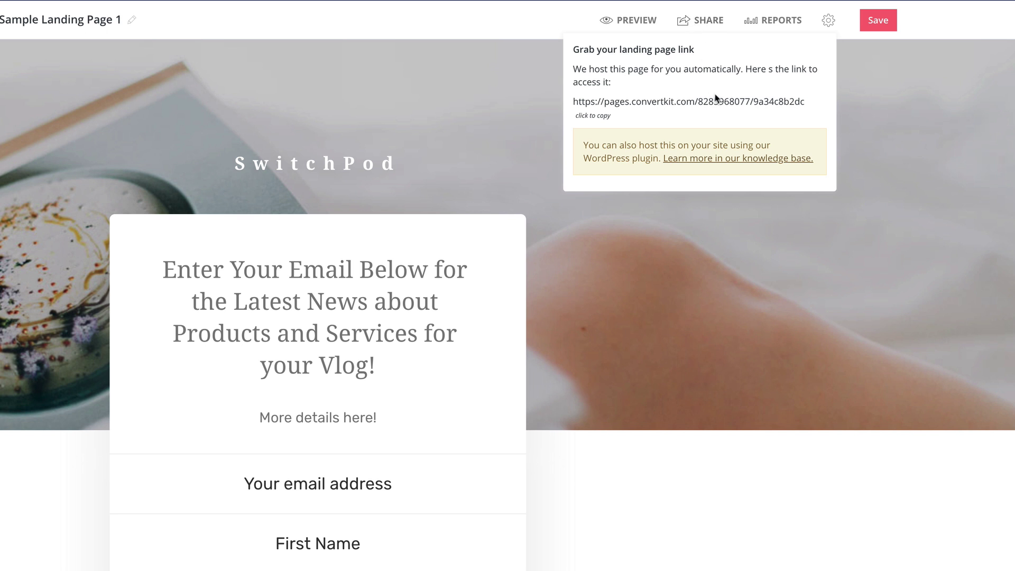
# Copy the hosted link, test the live page with an email and first name, and move First Name above email.
pyautogui.click(582, 118)
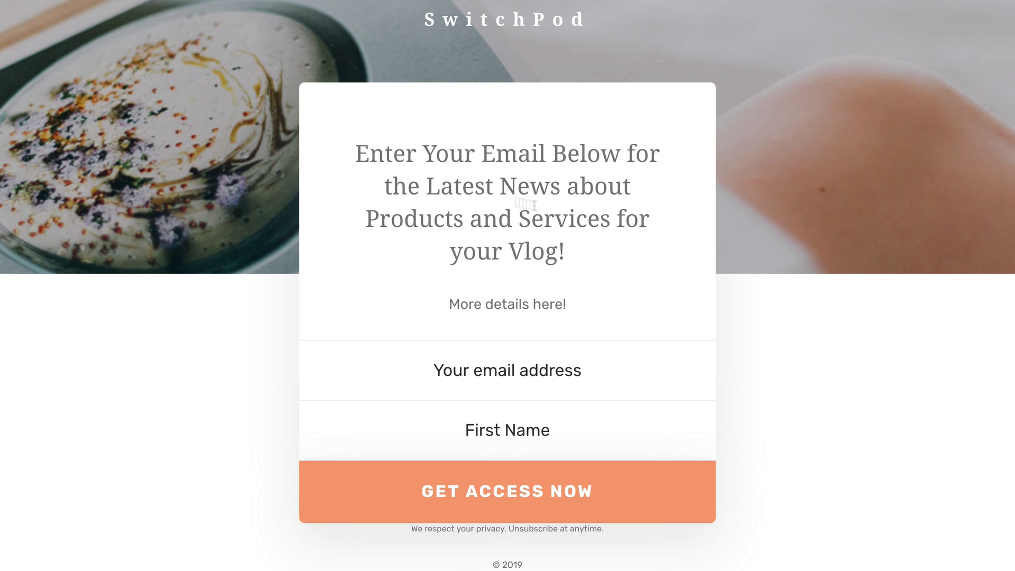
pyautogui.click(531, 369)
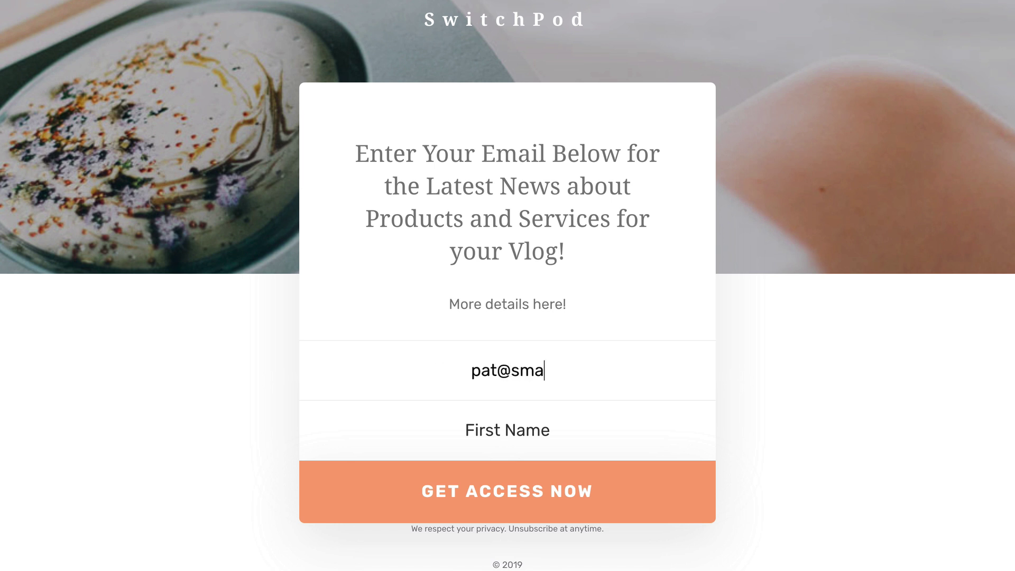
pyautogui.press('Tab')
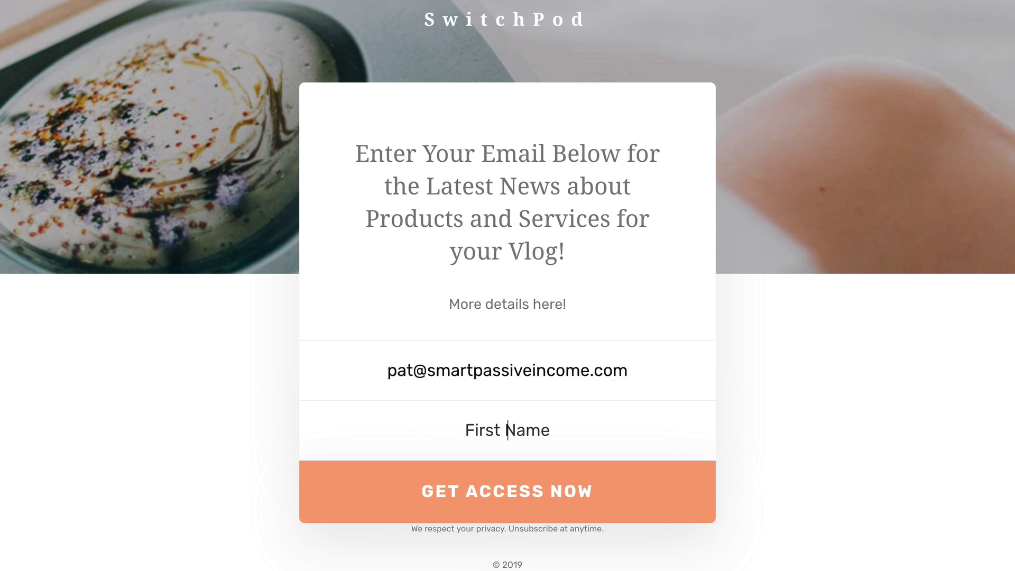
pyautogui.write('Pat')
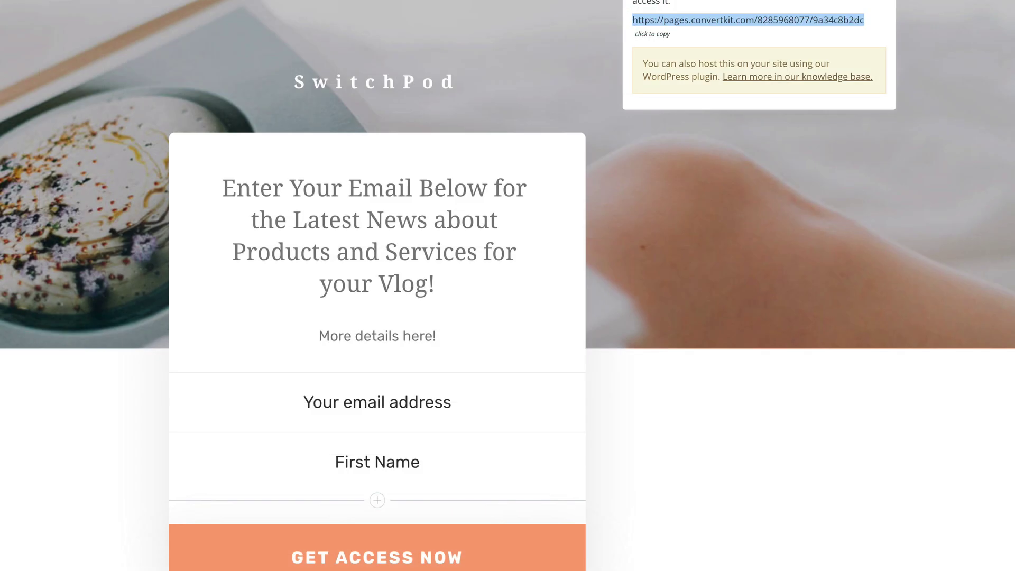
pyautogui.moveTo(164, 466); pyautogui.dragTo(161, 404)
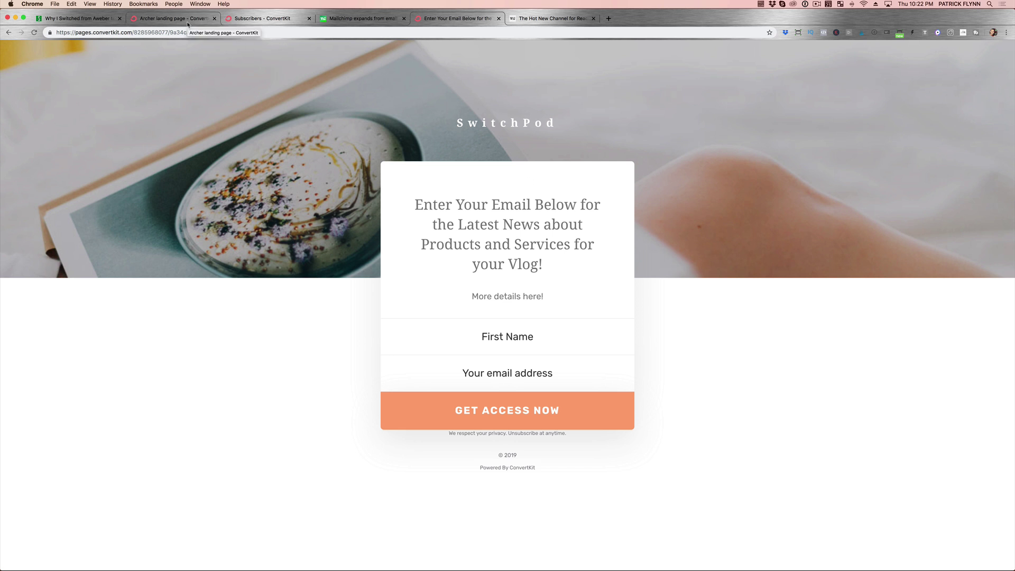
pyautogui.click(188, 24)
# Open Sample Landing Page 1 from the forms list, then begin creating a new form.
pyautogui.click(170, 51)
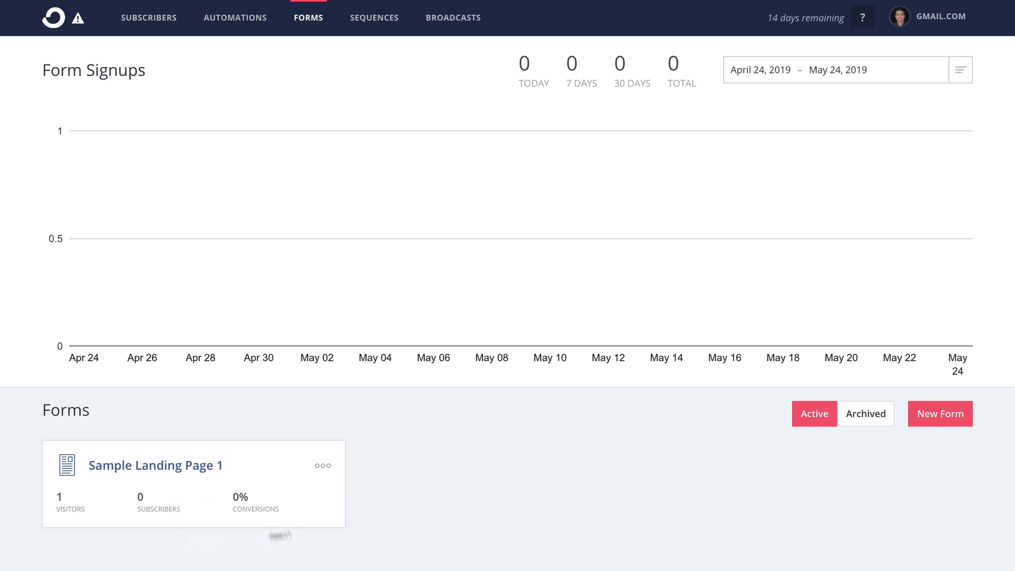
pyautogui.click(184, 472)
pyautogui.click(931, 413)
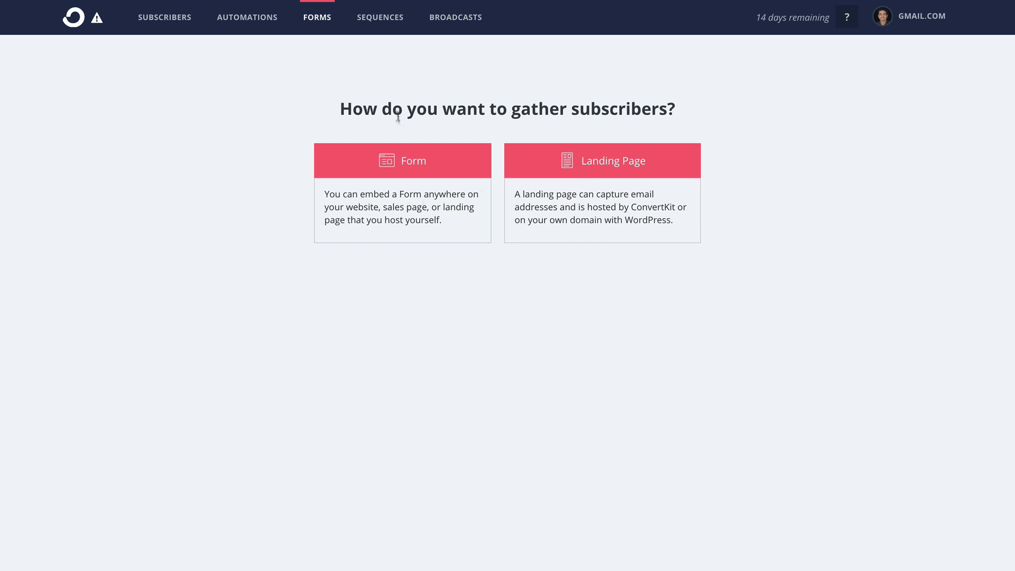
# Choose an embeddable Form rather than a landing page, with the Inline display format.
pyautogui.click(423, 181)
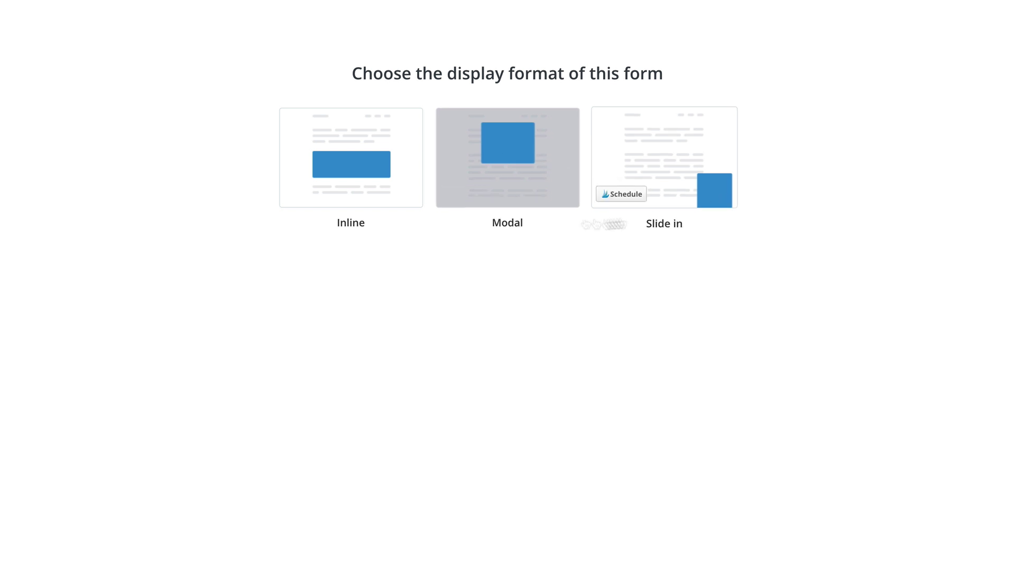
pyautogui.click(376, 186)
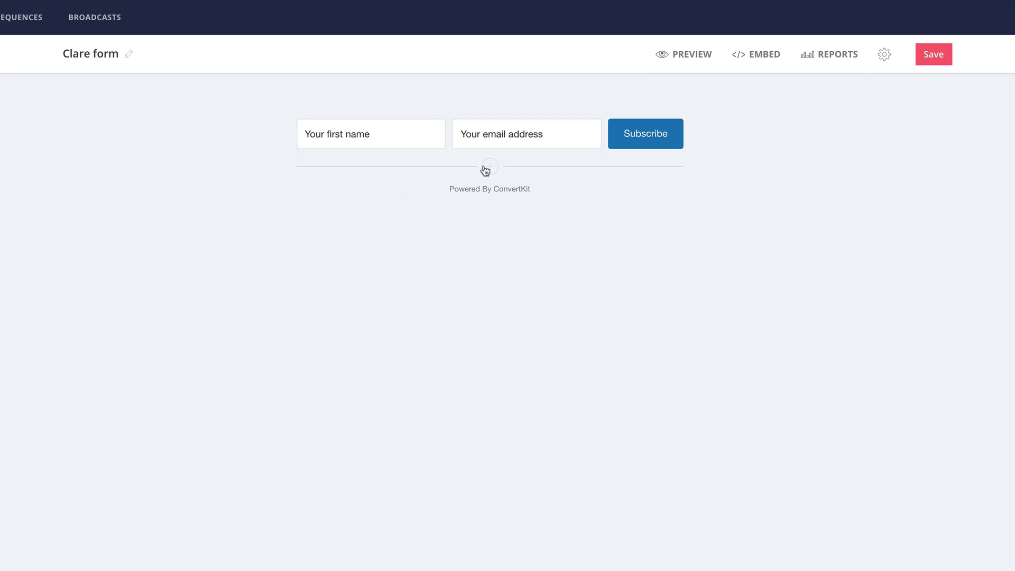
# Rename the form 'Sample Webpage Form 1', relabel its button 'Get Instant Access!', and save.
pyautogui.click(129, 54)
pyautogui.tripleClick(93, 55)
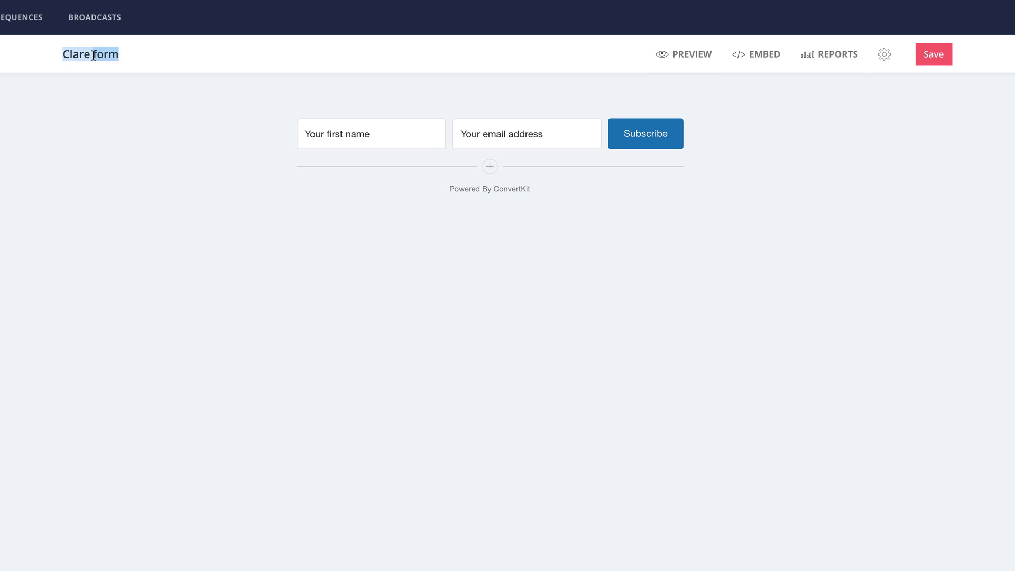
pyautogui.write('Sample We')
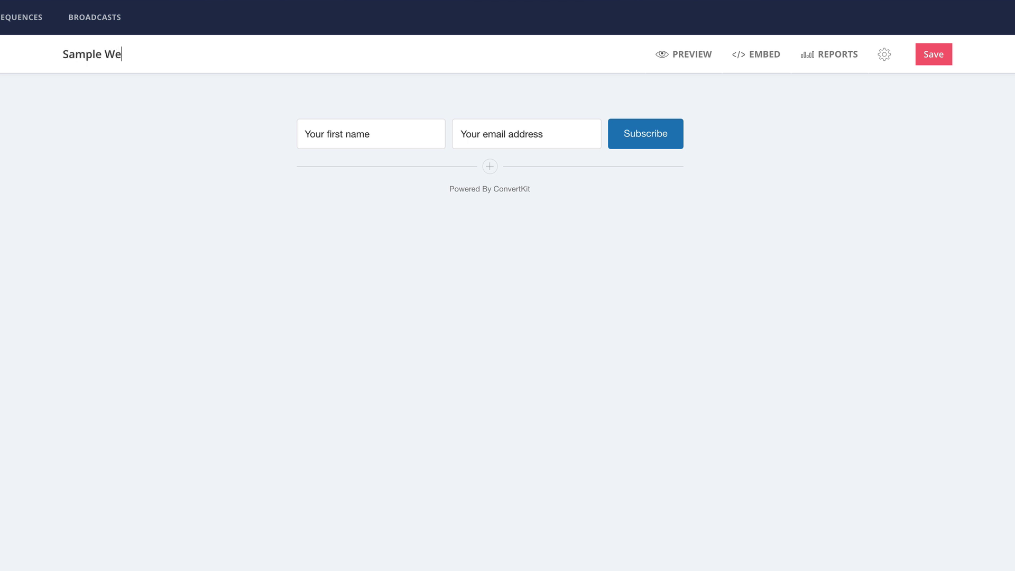
pyautogui.write('bpage Form 1')
pyautogui.click(662, 138)
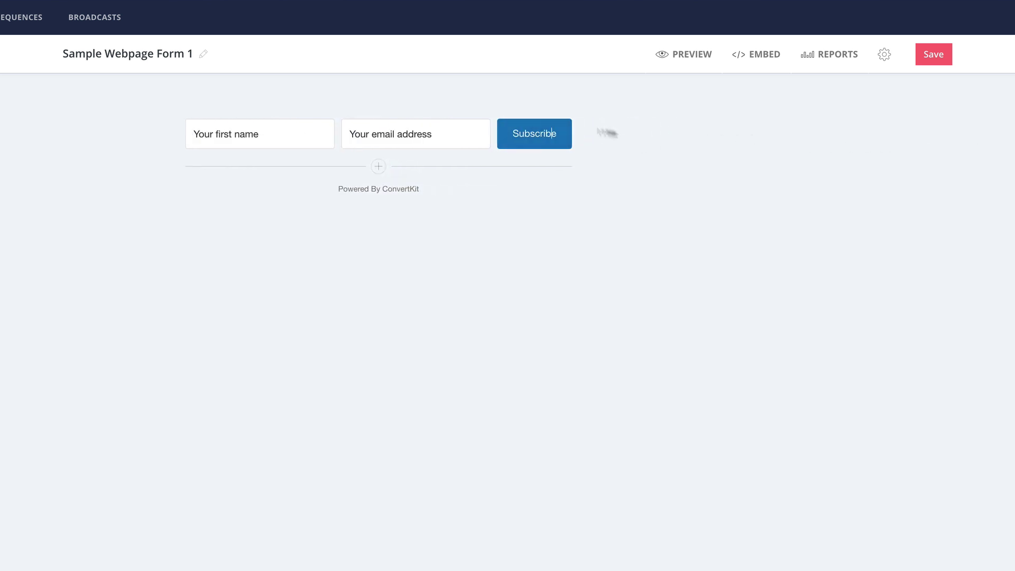
pyautogui.doubleClick(537, 135)
pyautogui.write('Get')
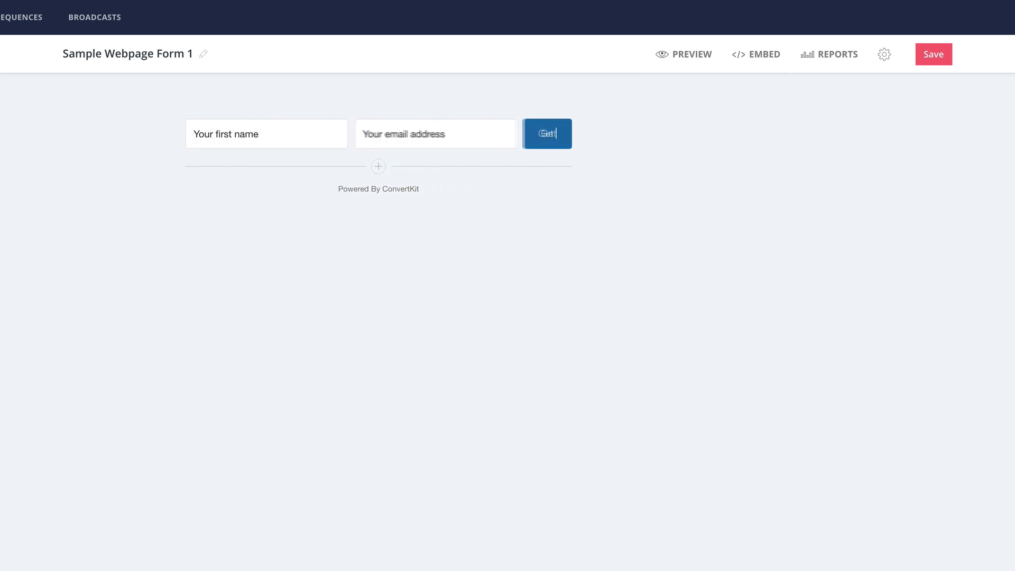
pyautogui.write(' Instant Access!')
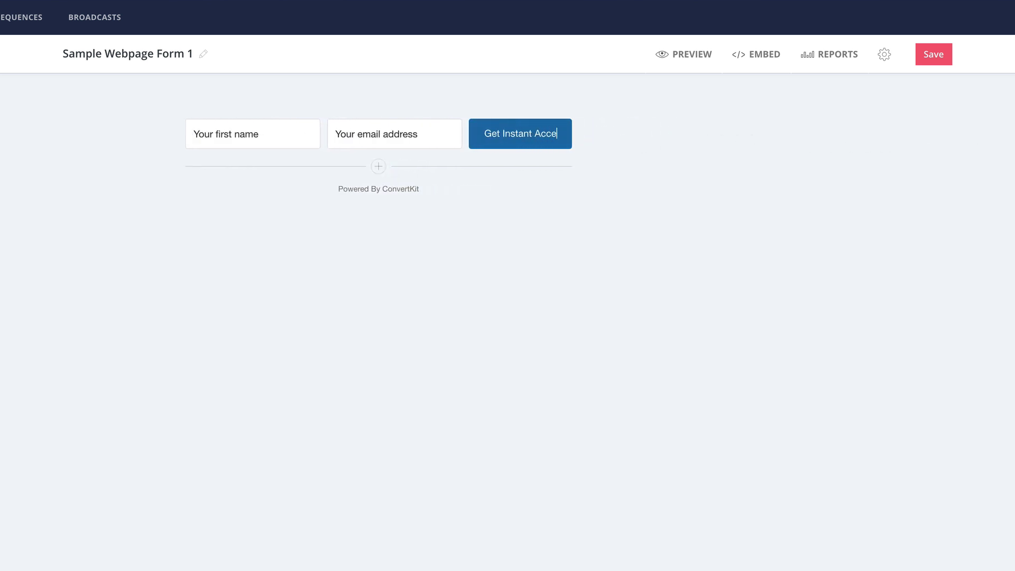
pyautogui.click(944, 54)
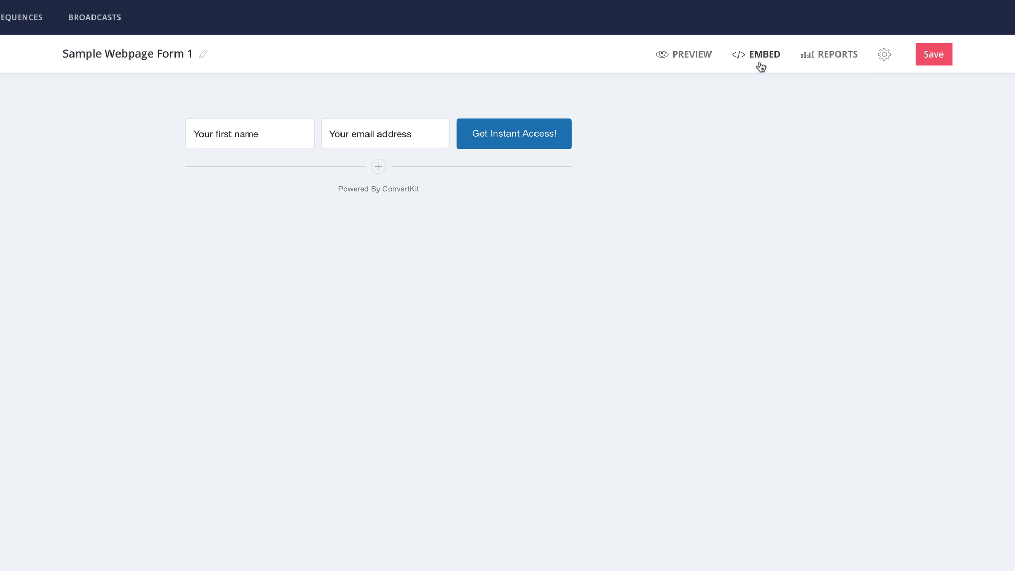
# Open the form's embed code and select its WordPress shortcode.
pyautogui.click(762, 59)
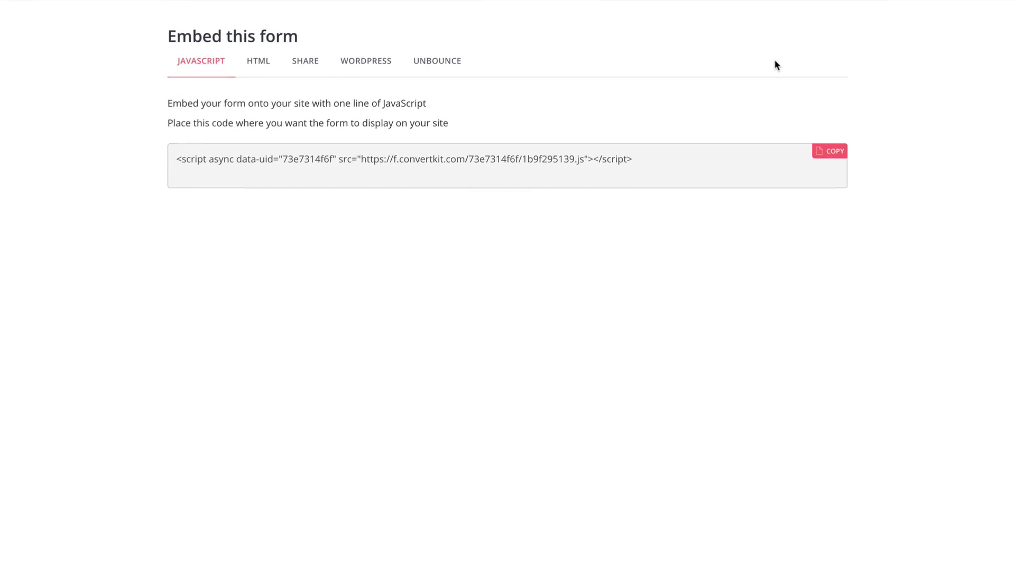
pyautogui.click(840, 154)
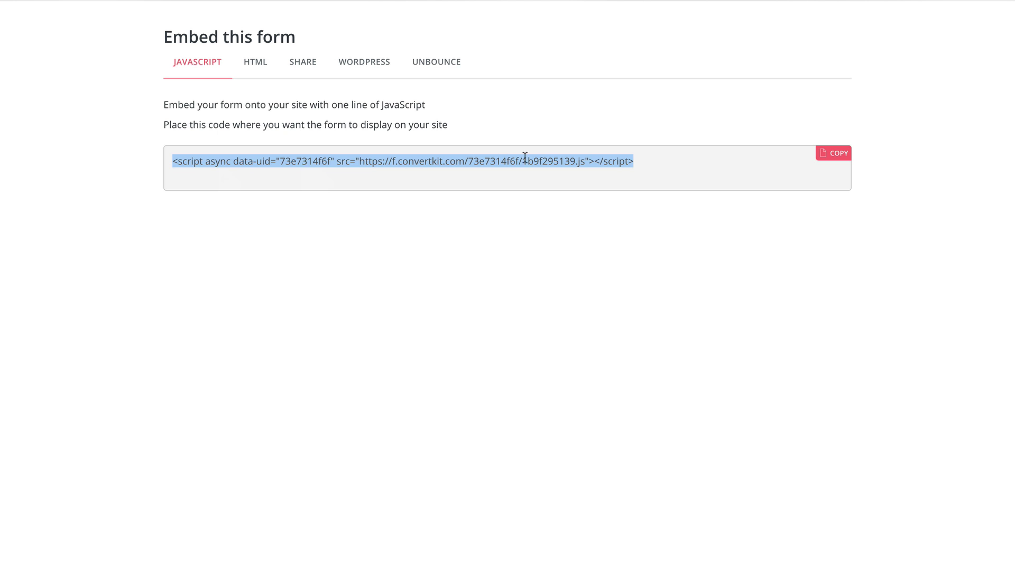
pyautogui.click(374, 64)
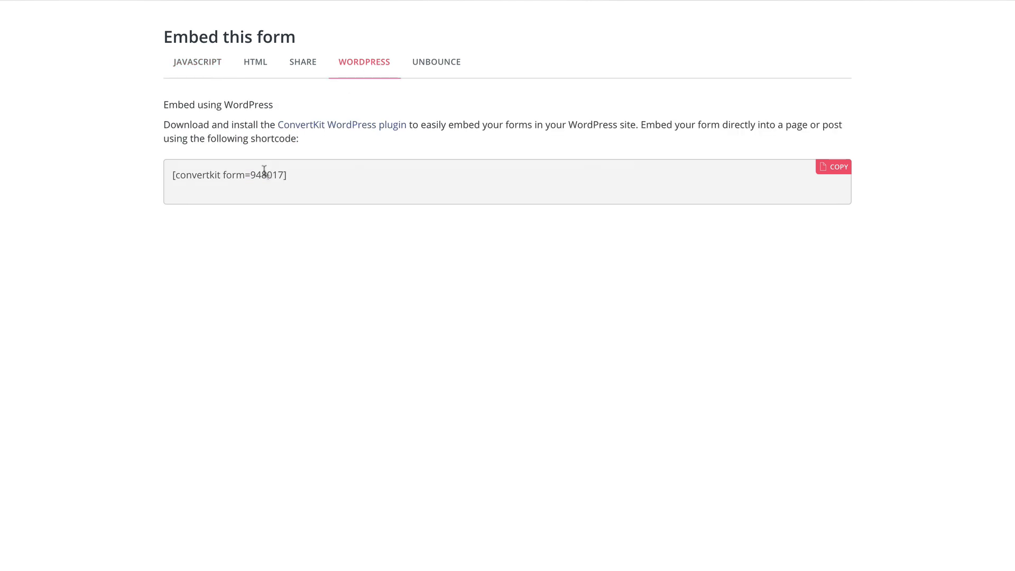
pyautogui.moveTo(295, 176); pyautogui.dragTo(168, 171)
pyautogui.click(294, 176)
pyautogui.moveTo(294, 176); pyautogui.dragTo(170, 177)
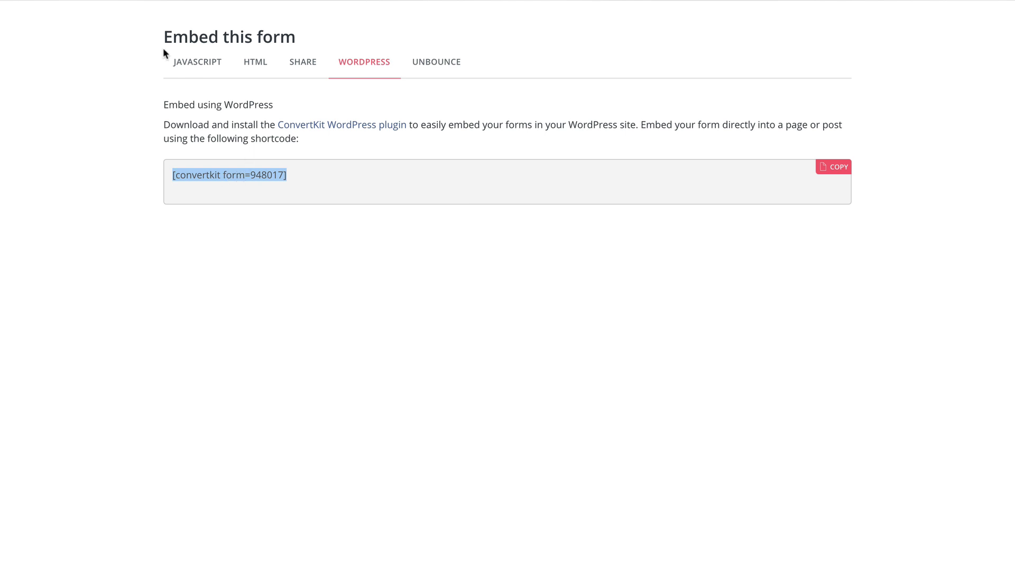
# Select and copy the form's one-line JavaScript embed script.
pyautogui.click(194, 64)
pyautogui.click(265, 160)
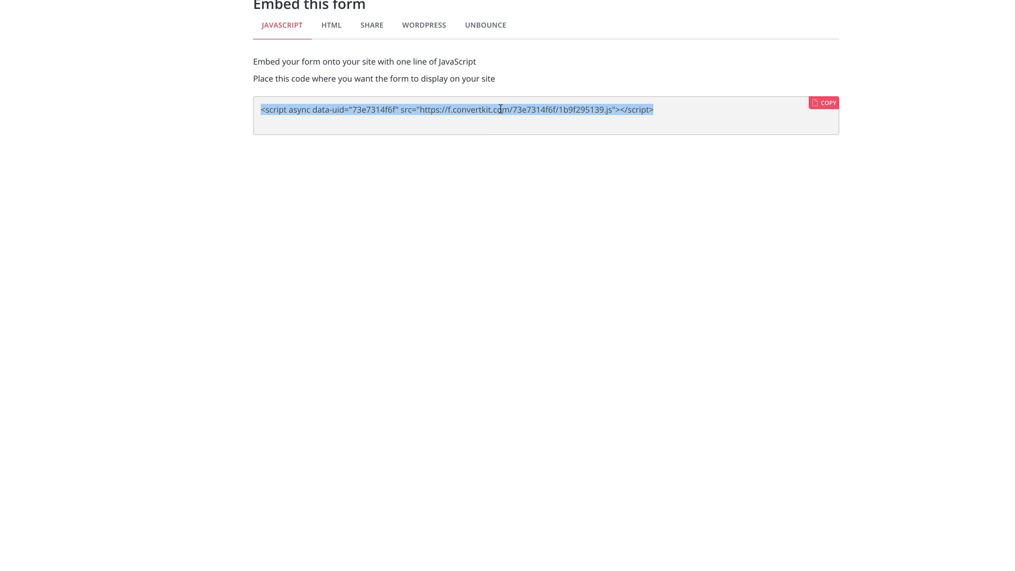
pyautogui.click(500, 108)
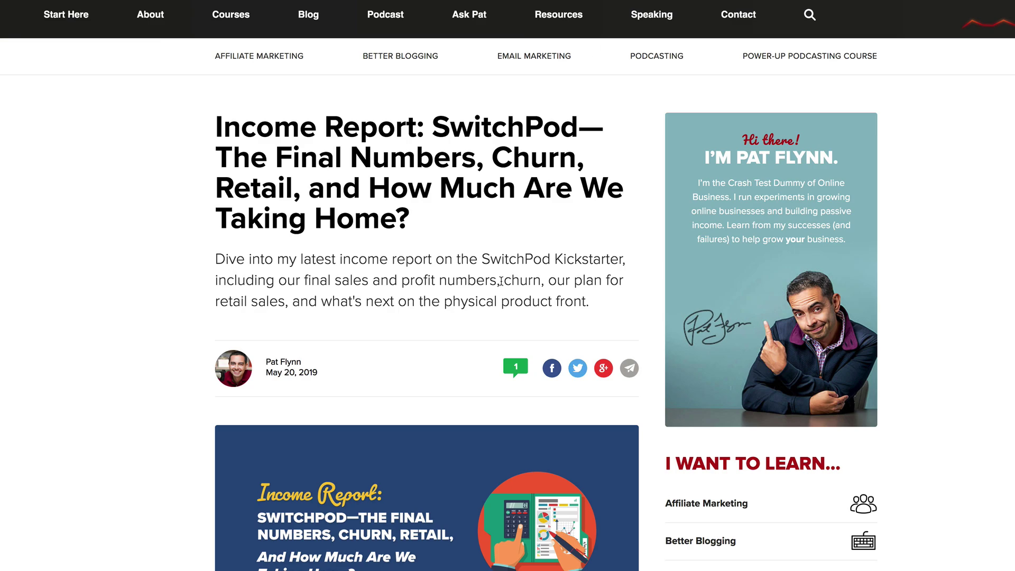
# Scroll the SwitchPod post to the 'Digging into the Numbers' Kickstarter heading and highlight it.
pyautogui.scroll(-10, 501, 281)
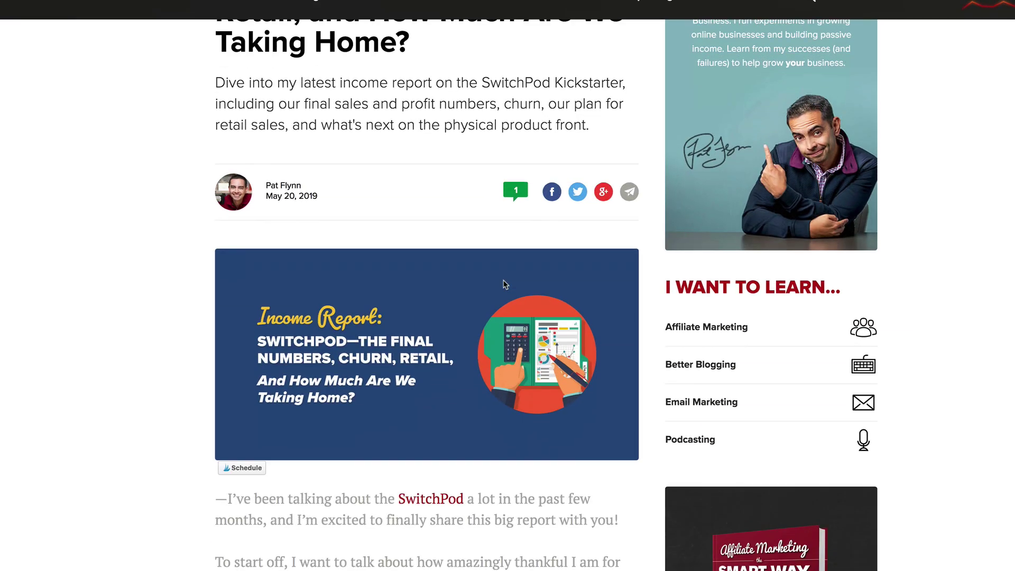
pyautogui.scroll(-2, 503, 281)
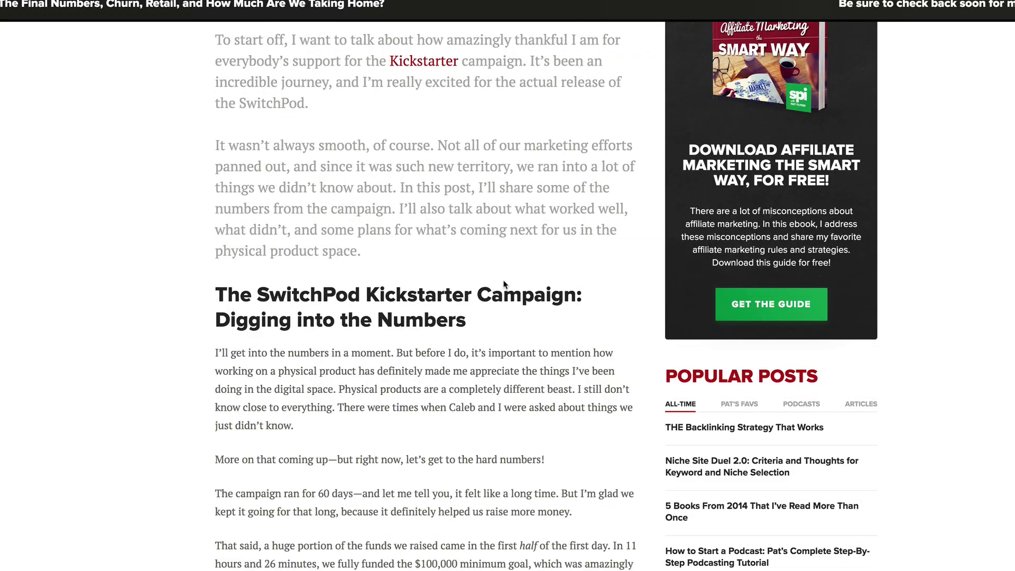
pyautogui.scroll(-20, 503, 284)
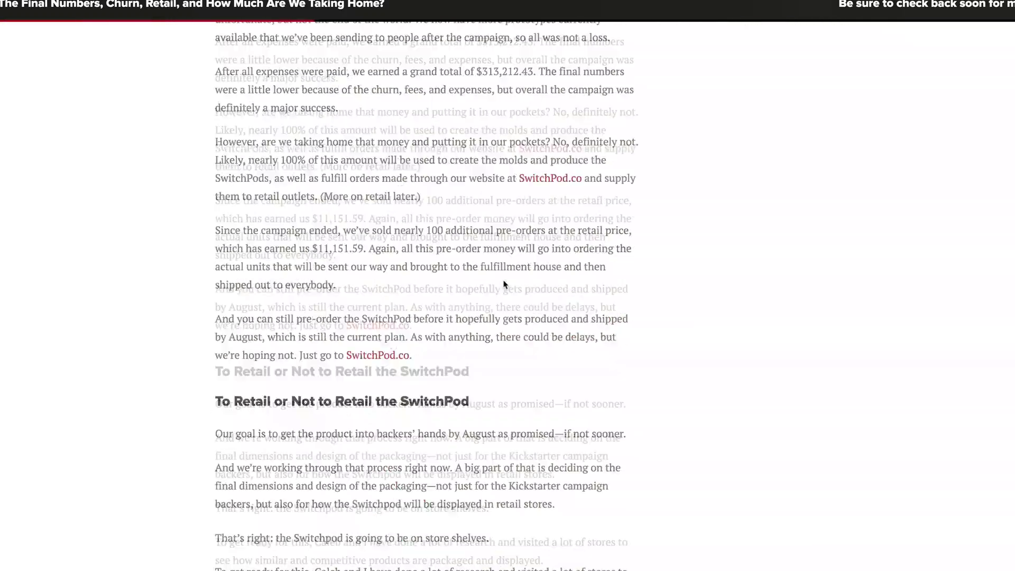
pyautogui.scroll(20, 503, 283)
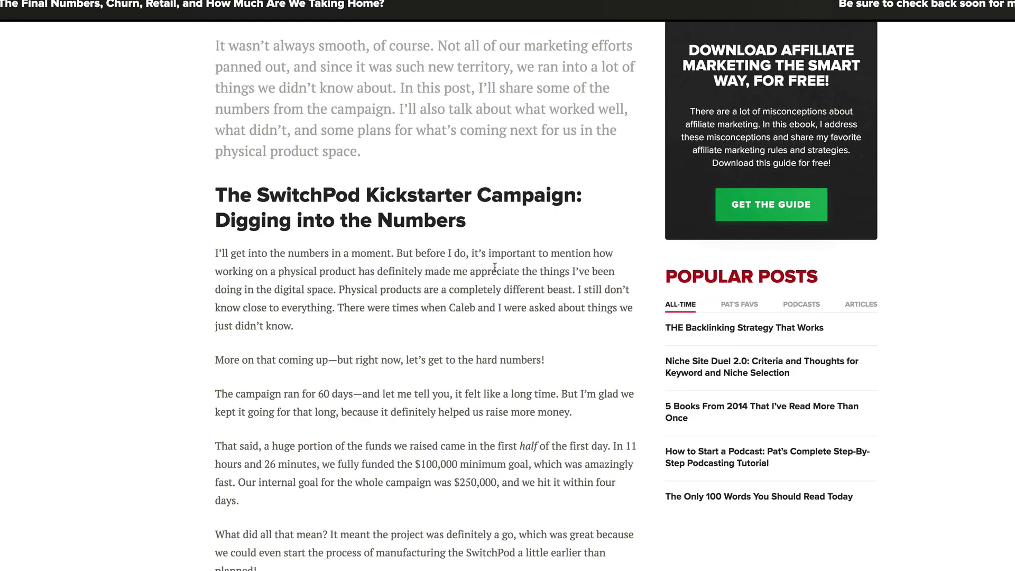
pyautogui.scroll(8, 503, 273)
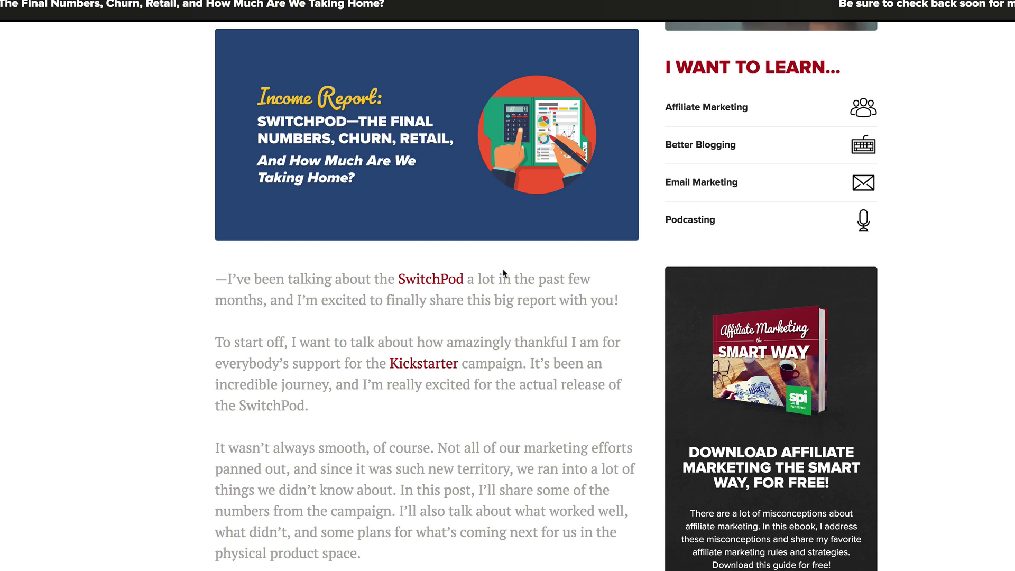
pyautogui.scroll(-8, 444, 273)
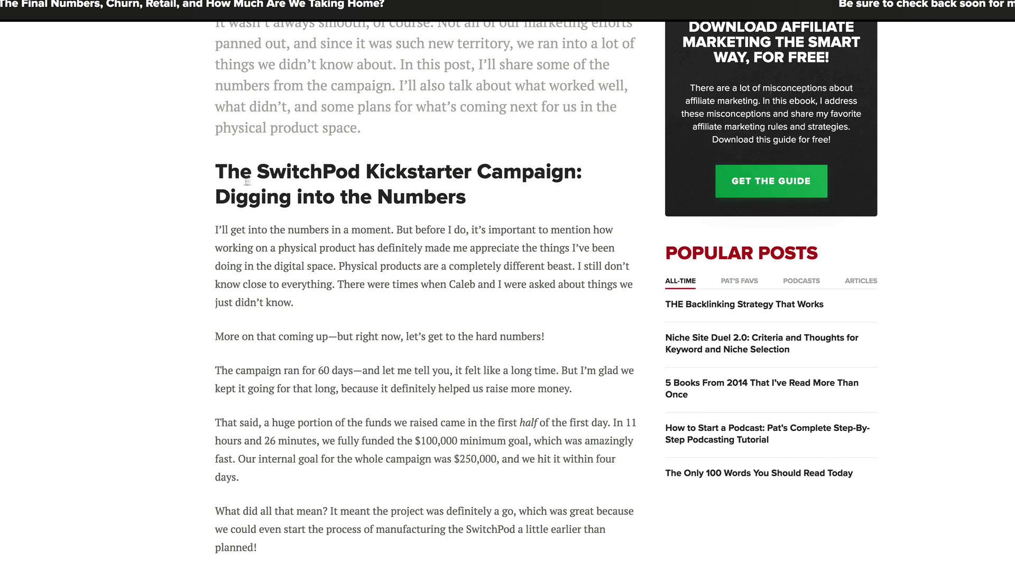
pyautogui.moveTo(216, 169); pyautogui.dragTo(509, 206)
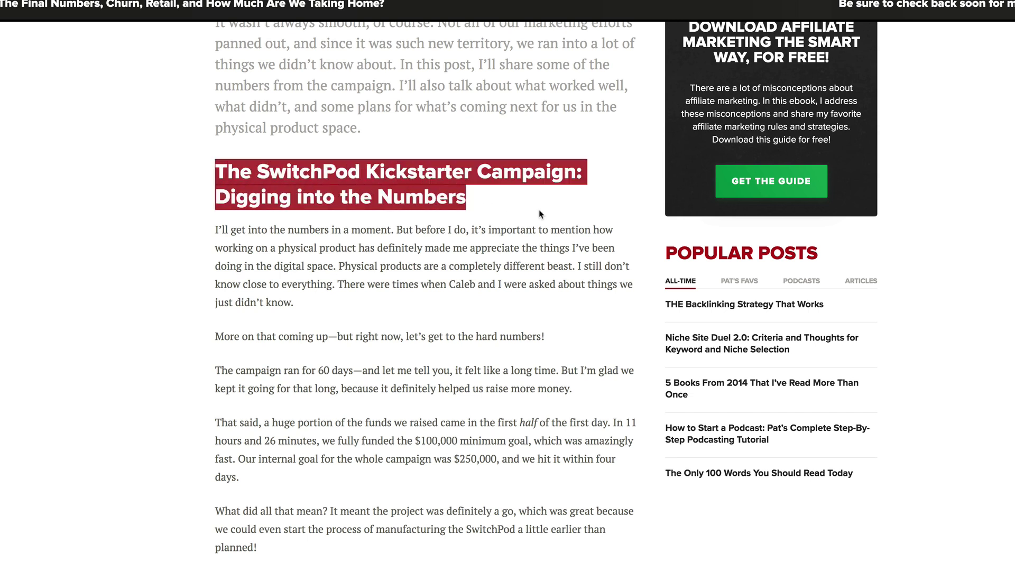
pyautogui.click(532, 210)
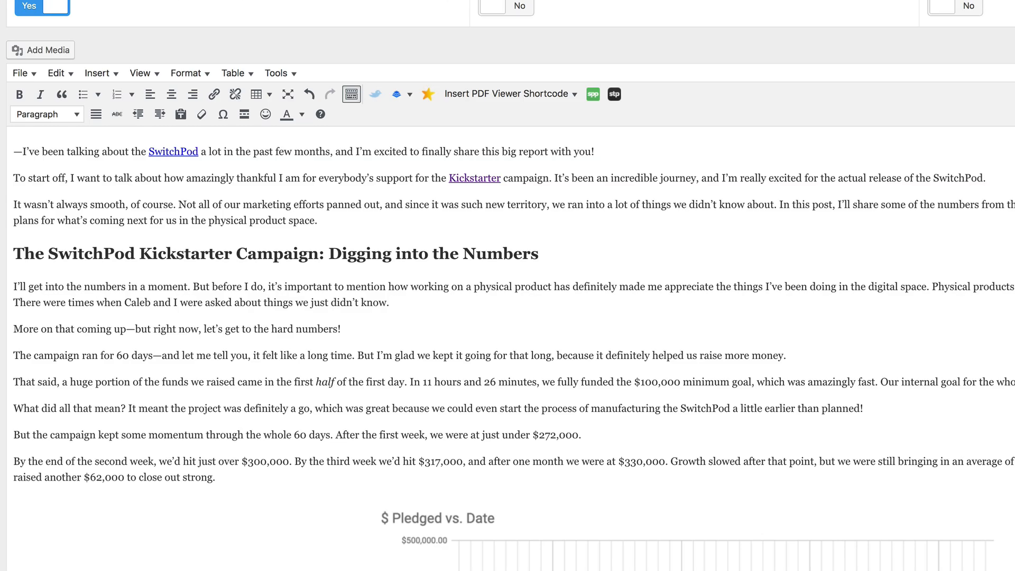
# Add a new line below the 'Digging into the Numbers' heading holding placeholder text 'aaa'.
pyautogui.click(552, 256)
pyautogui.press('Return')
pyautogui.press('super+v')
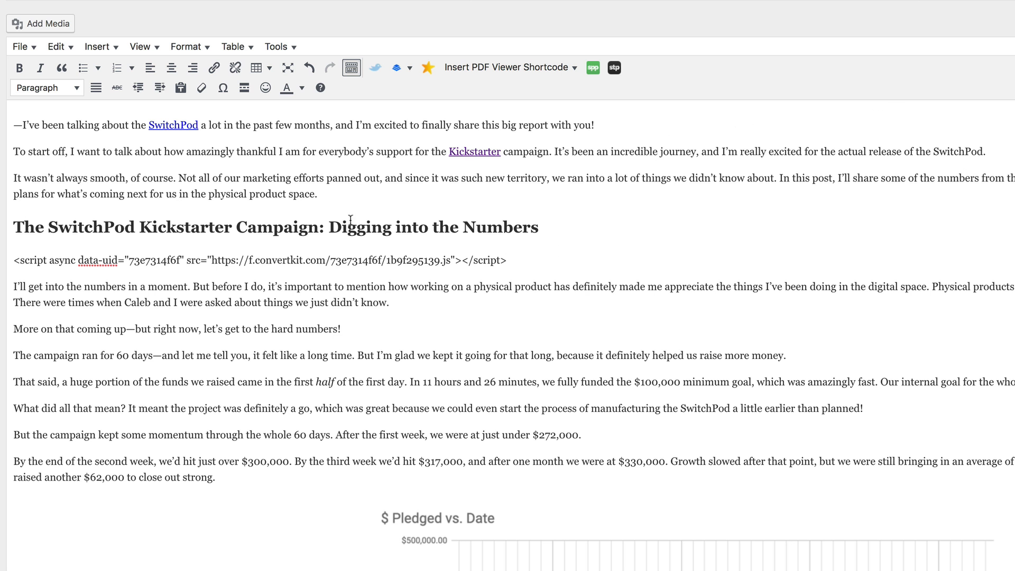
pyautogui.moveTo(508, 260); pyautogui.dragTo(13, 261)
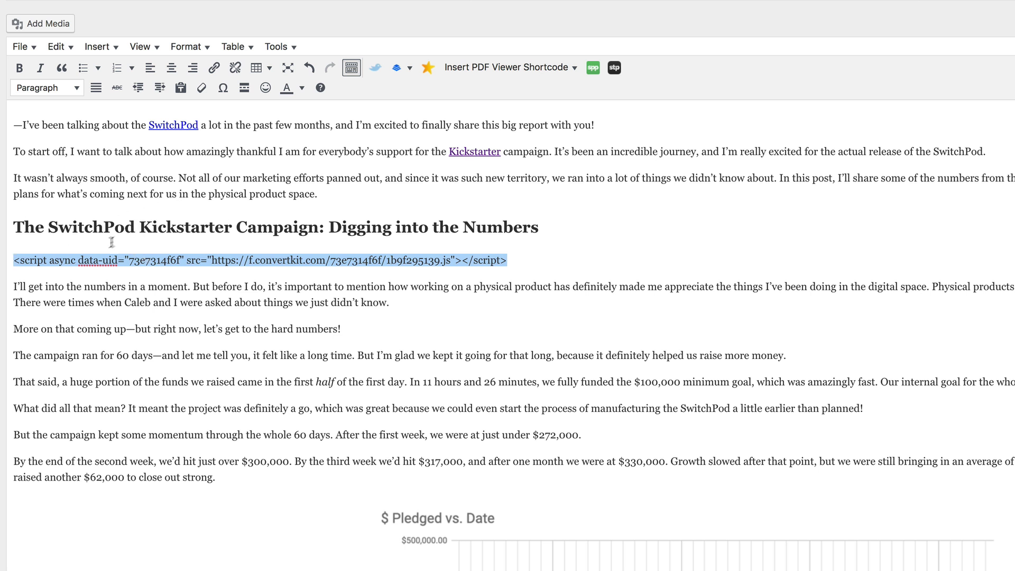
pyautogui.click(490, 264)
pyautogui.click(512, 259)
pyautogui.moveTo(512, 259); pyautogui.dragTo(4, 257)
pyautogui.write('aaa')
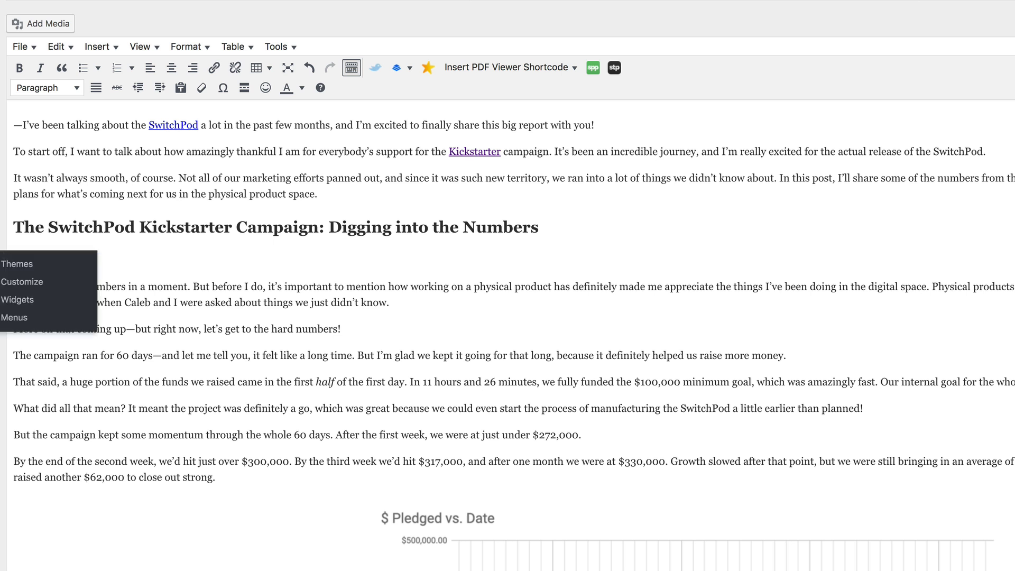
pyautogui.moveTo(35, 266); pyautogui.dragTo(5, 260)
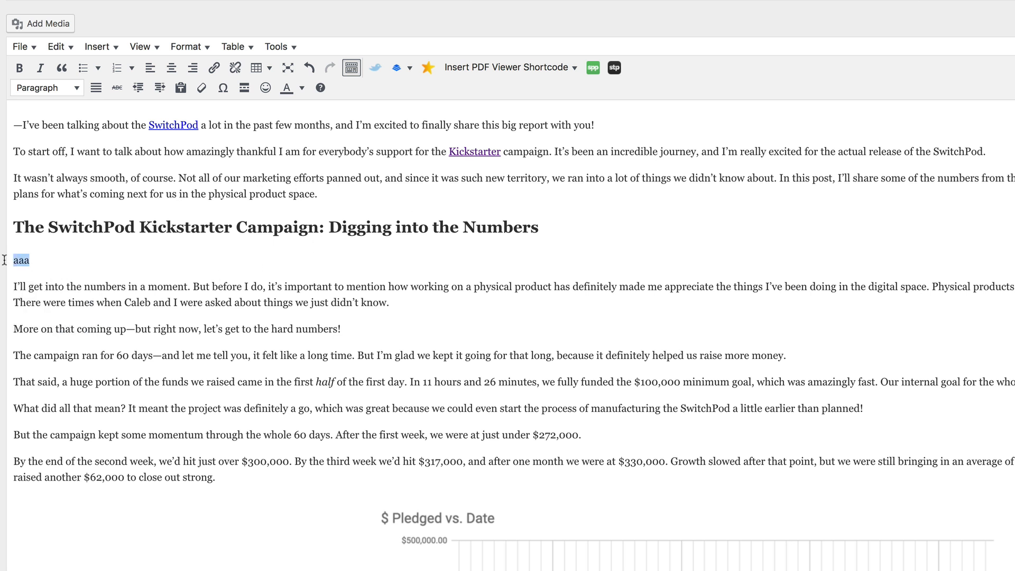
pyautogui.click(130, 258)
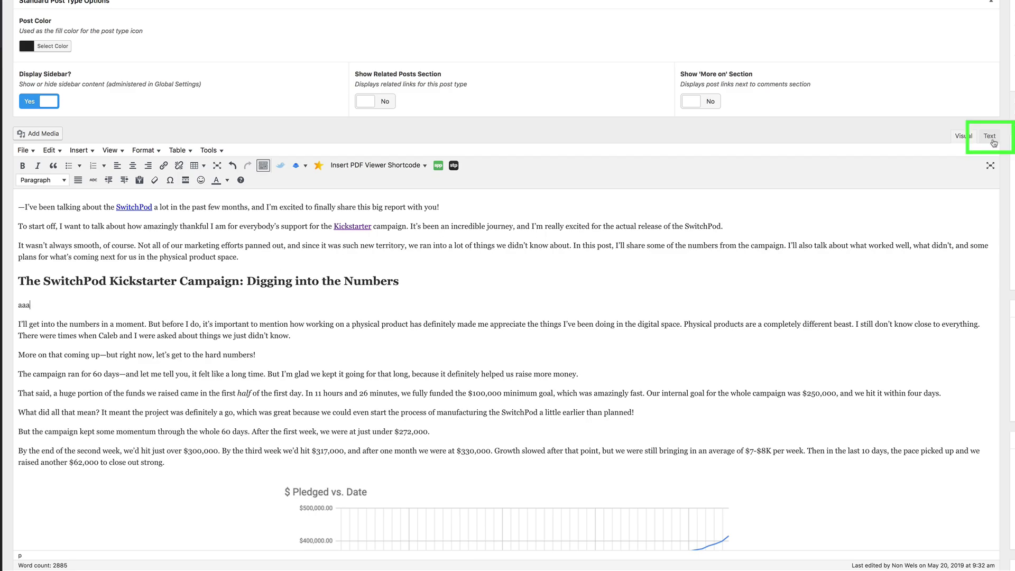
# In the HTML source, replace 'aaa' with the ConvertKit script, update the post and preview it.
pyautogui.click(989, 139)
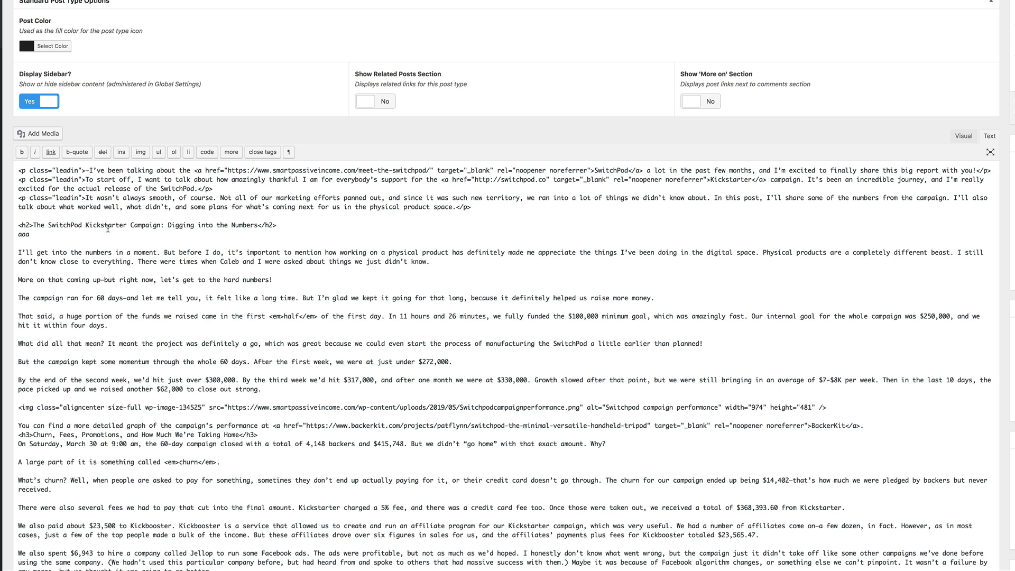
pyautogui.moveTo(31, 234); pyautogui.dragTo(15, 235)
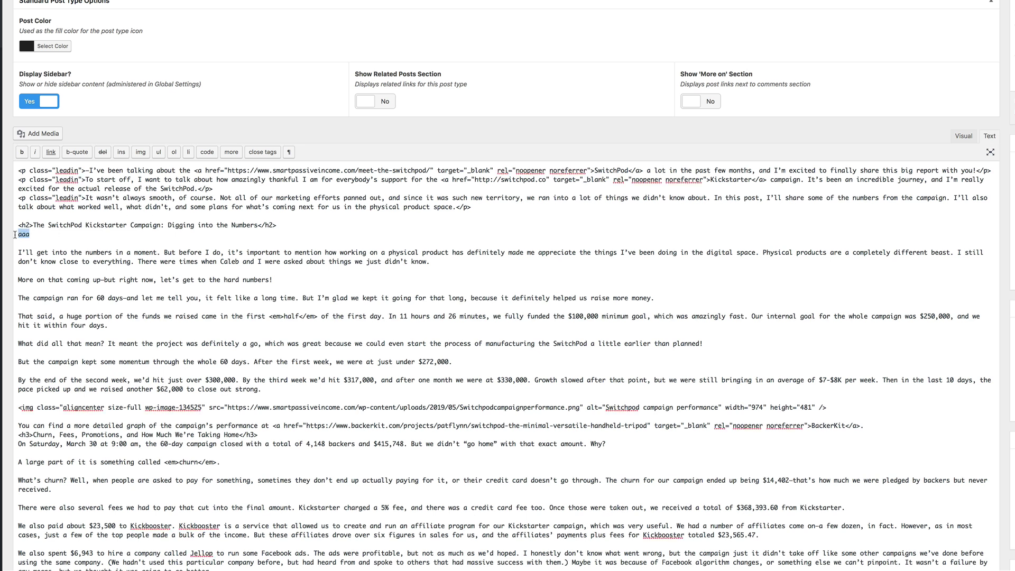
pyautogui.hotkey('ctrl', 'v')
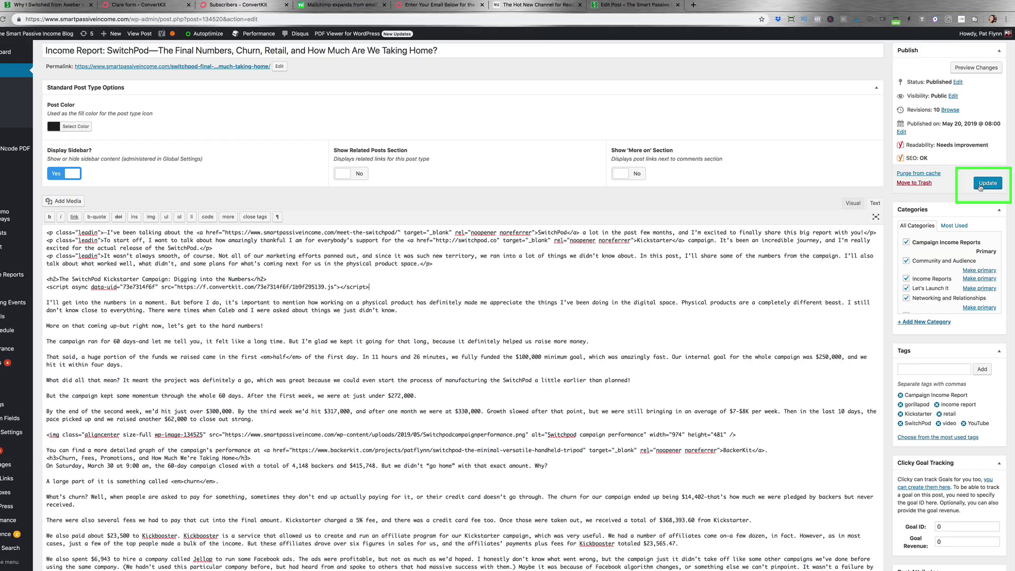
pyautogui.click(980, 183)
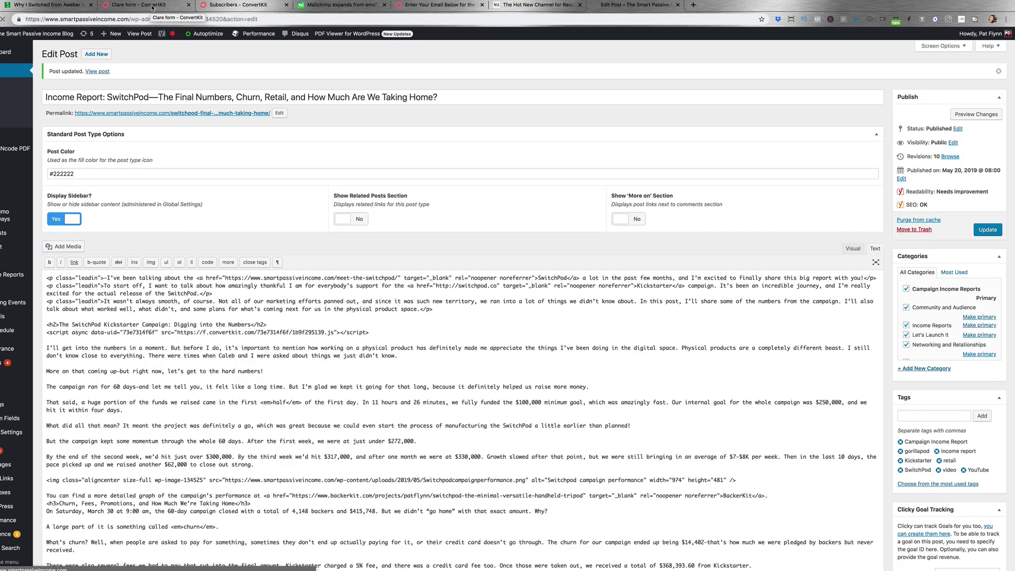
pyautogui.click(985, 115)
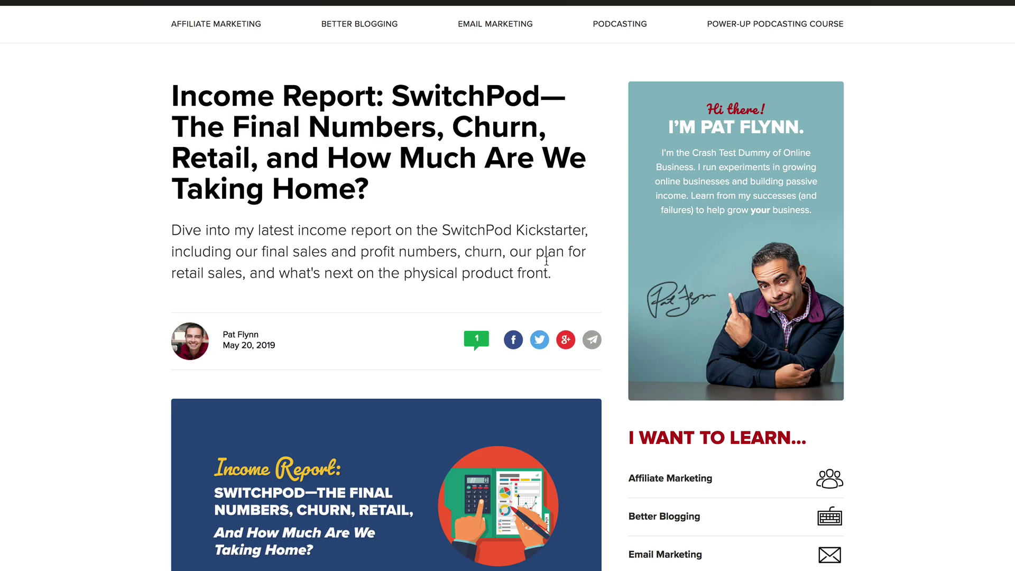
# Change Sample Webpage Form 1's button label to 'Download Your Free Guide!' and save.
pyautogui.scroll(-15, 546, 260)
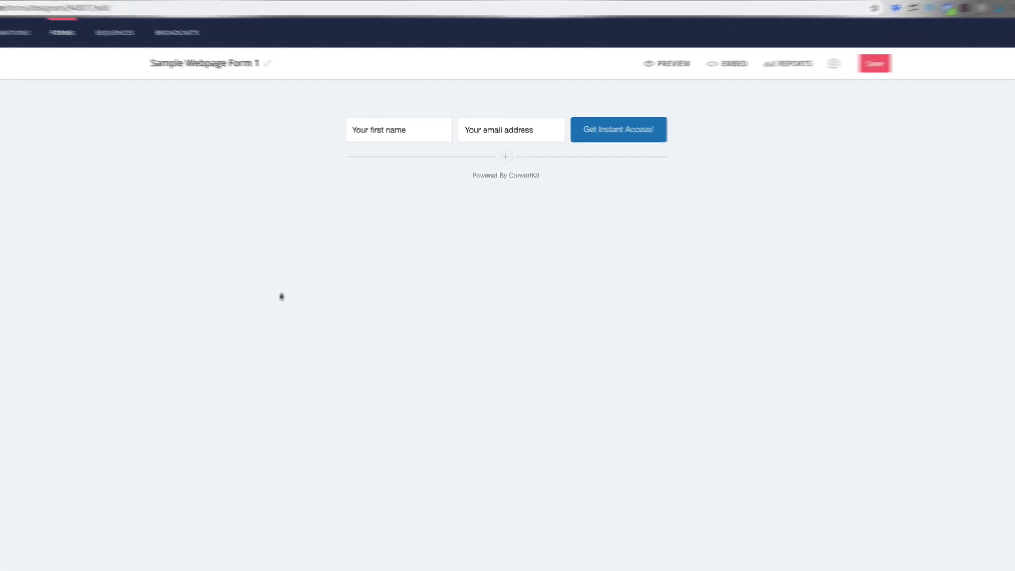
pyautogui.click(613, 136)
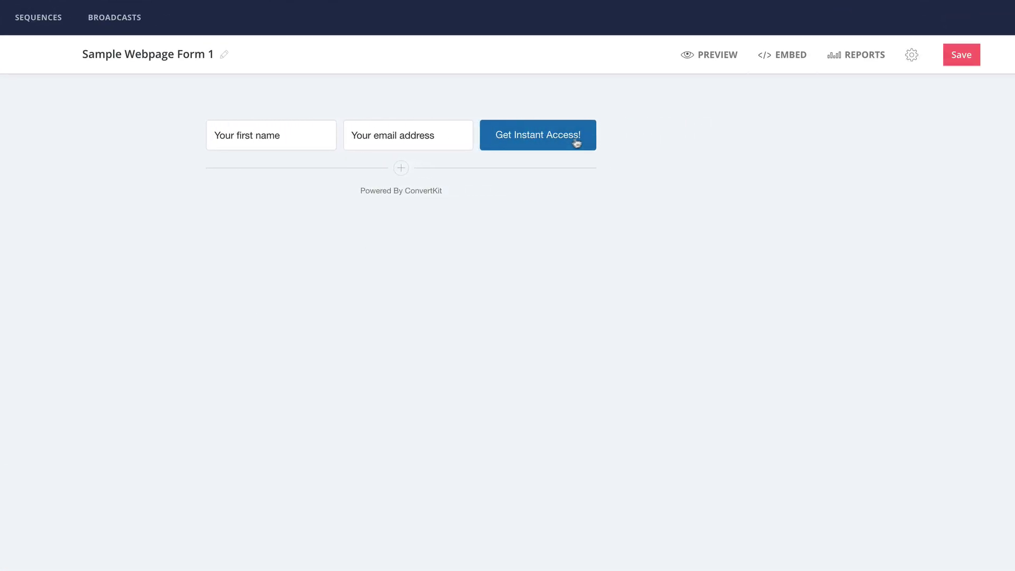
pyautogui.tripleClick(539, 139)
pyautogui.write('Download Your ')
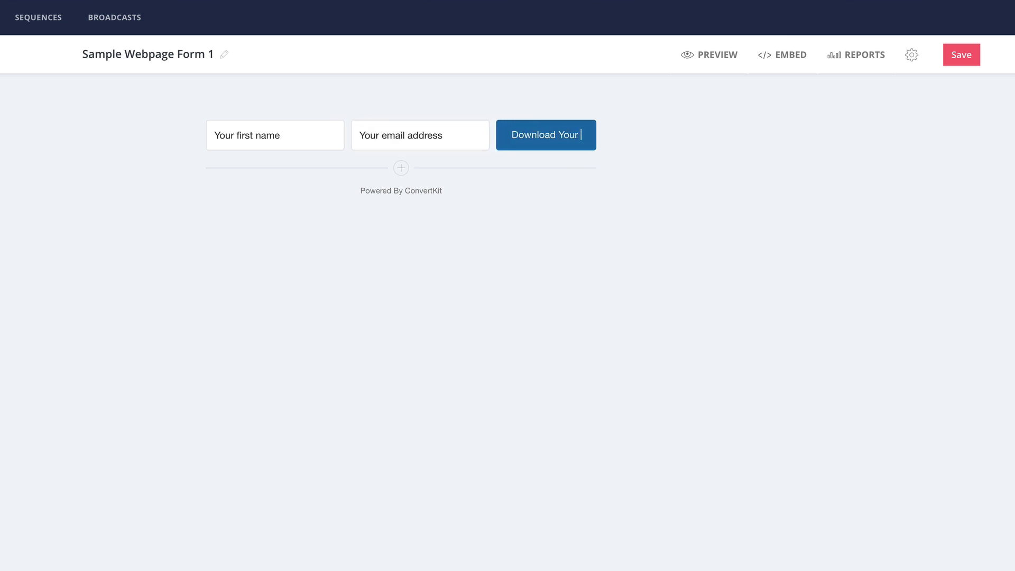
pyautogui.write('Free Guide!')
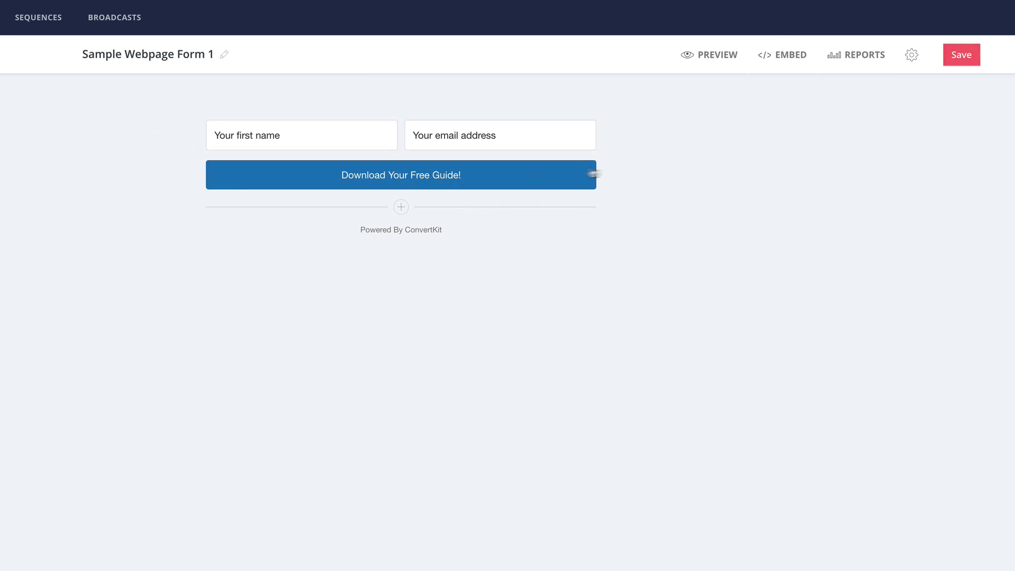
pyautogui.click(973, 58)
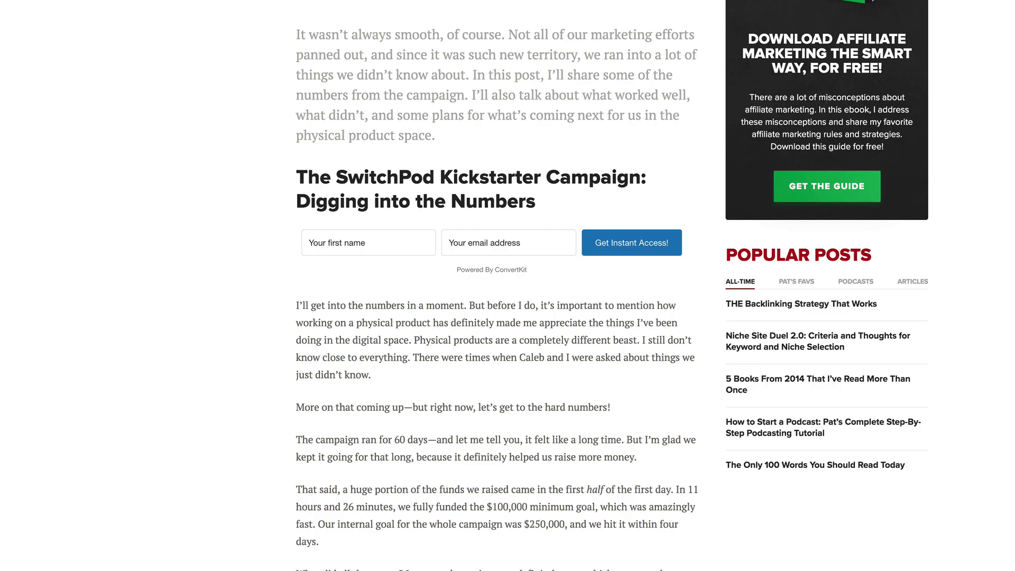
# Reload the post and submit a test sign-up with a first name and email address.
pyautogui.press('super+r')
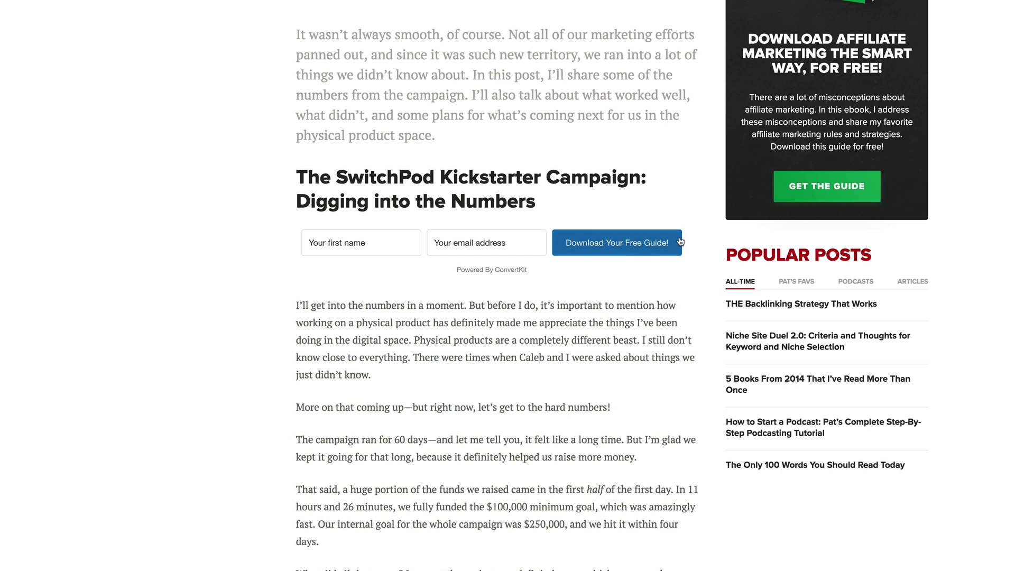
pyautogui.click(385, 248)
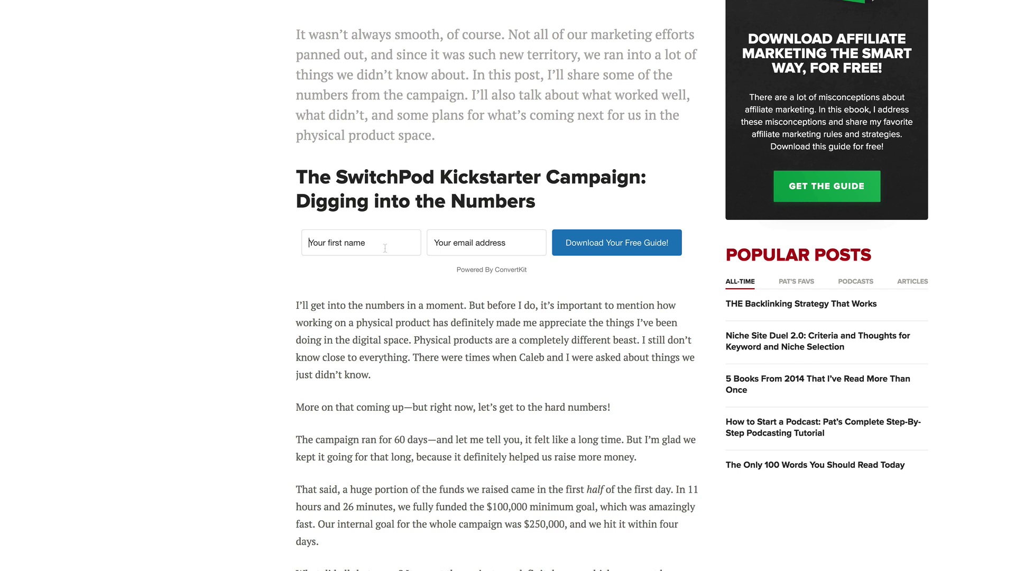
pyautogui.write('Pat')
pyautogui.press('Tab')
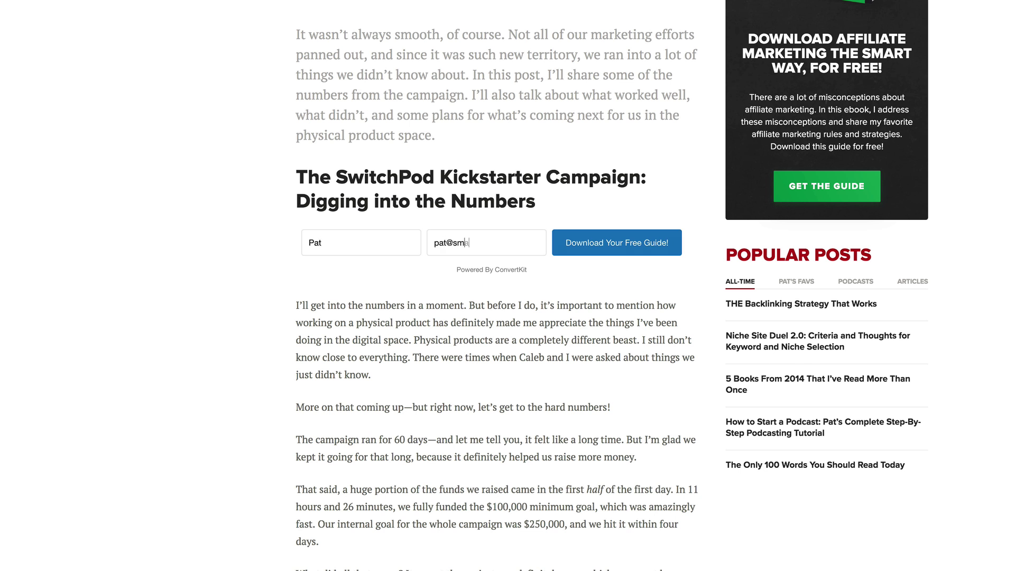
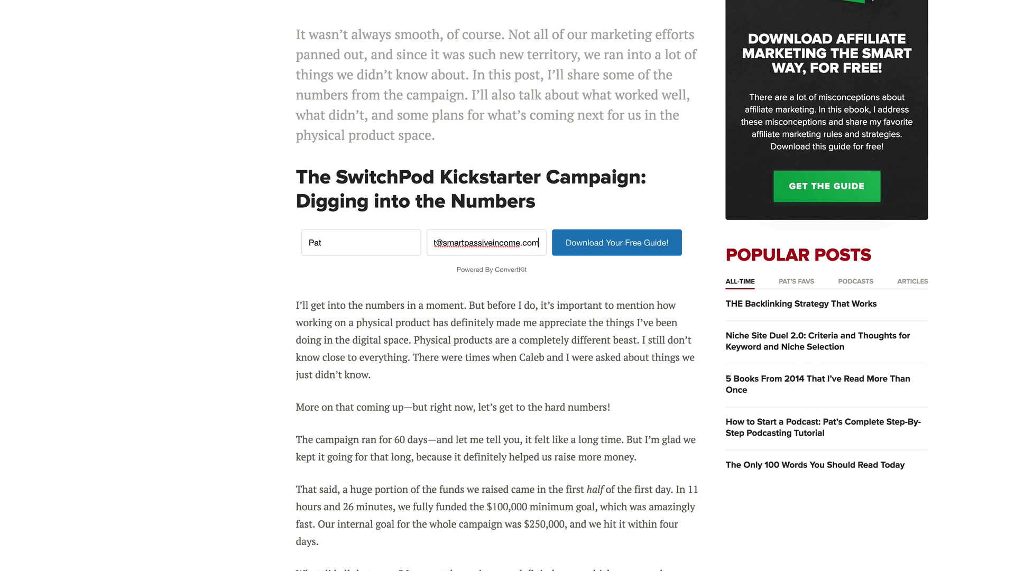
pyautogui.click(644, 251)
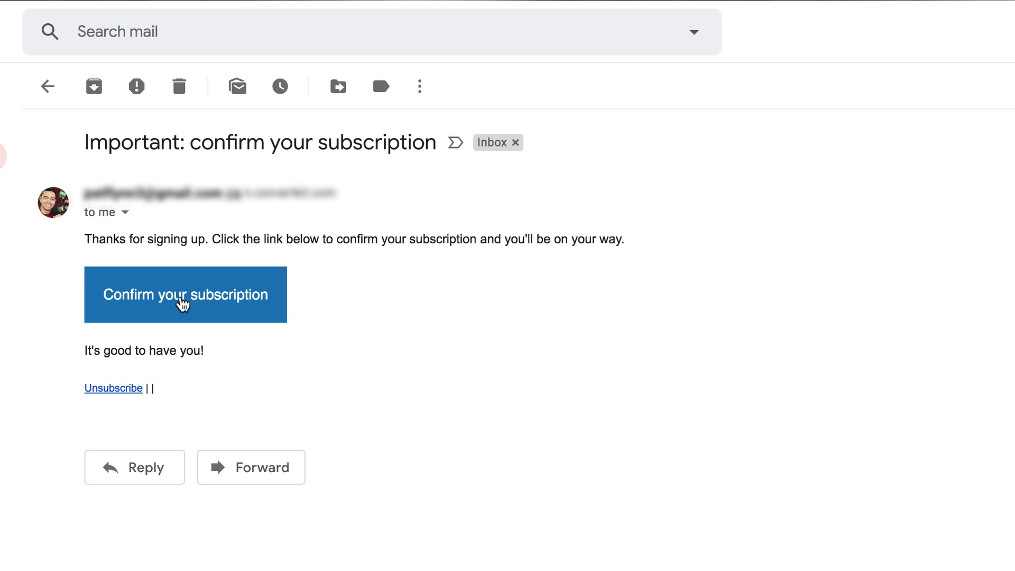
# Confirm the test subscription via the link in the ConvertKit confirmation email.
pyautogui.click(184, 305)
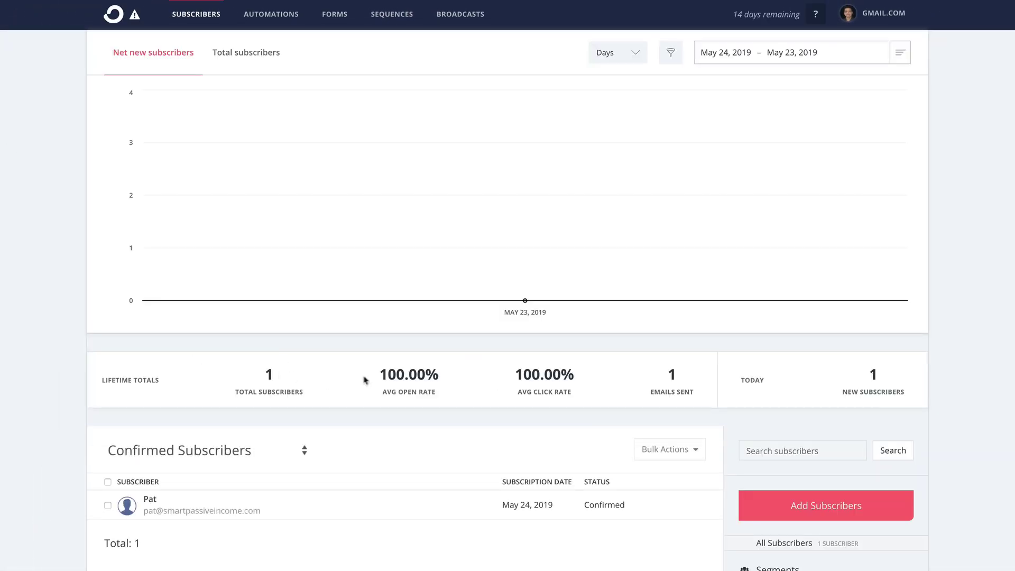
# View the confirmed subscriber's details, then go to the All Broadcasts overview.
pyautogui.scroll(-1, 367, 380)
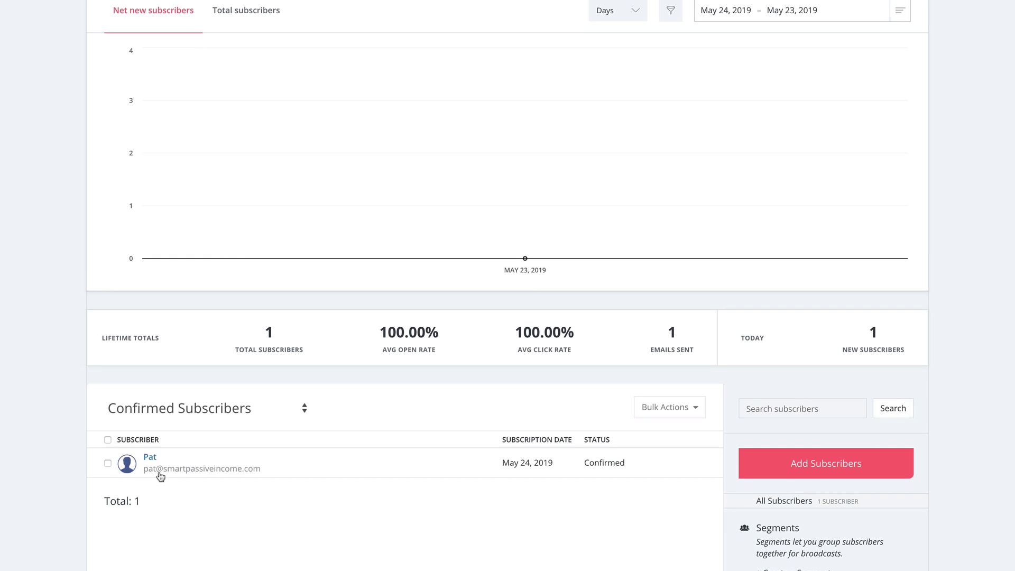
pyautogui.click(151, 459)
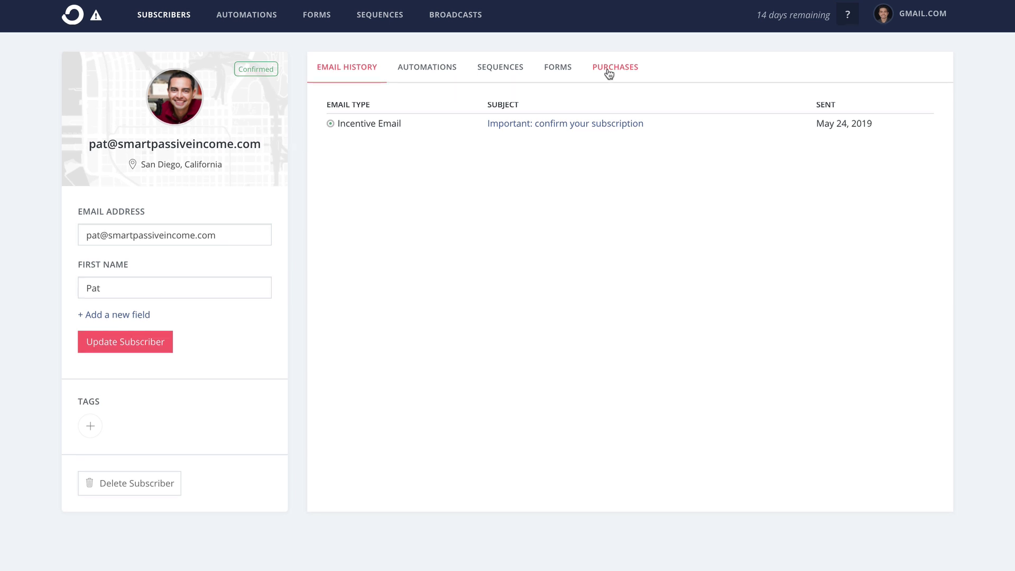
pyautogui.click(457, 22)
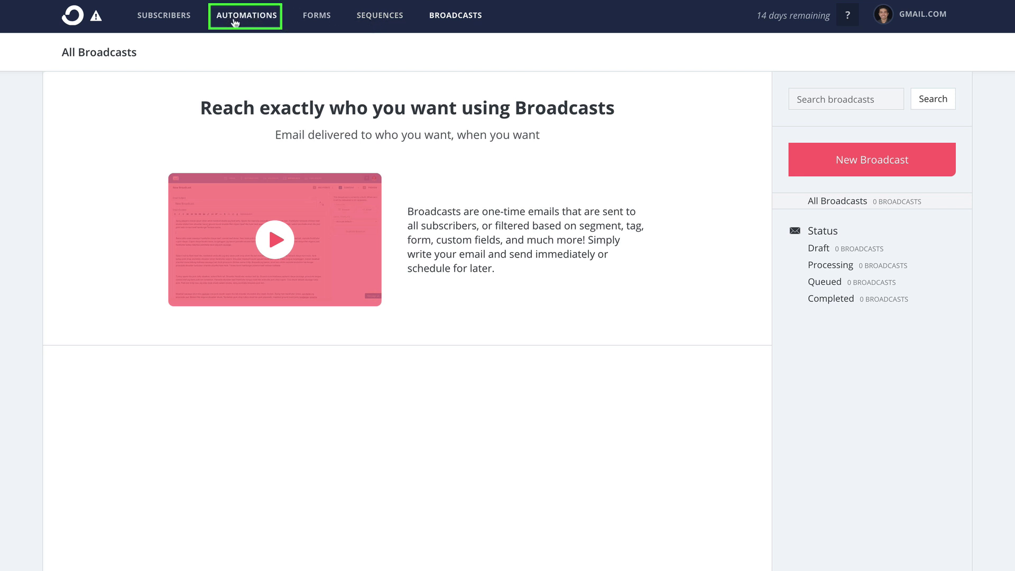
# Create a new visual automation triggered when someone joins Sample Webpage Form 1.
pyautogui.click(234, 22)
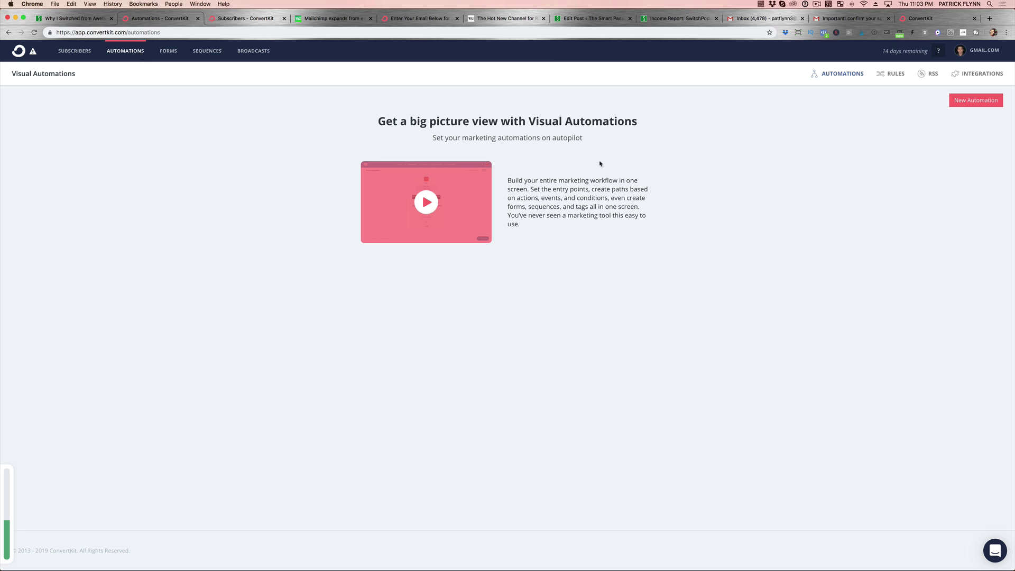
pyautogui.click(978, 104)
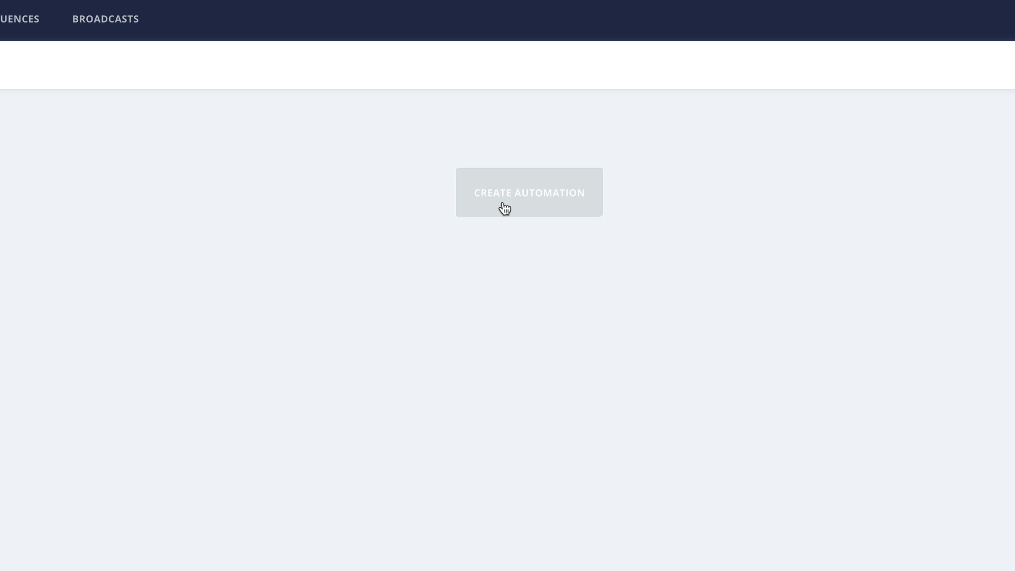
pyautogui.click(504, 208)
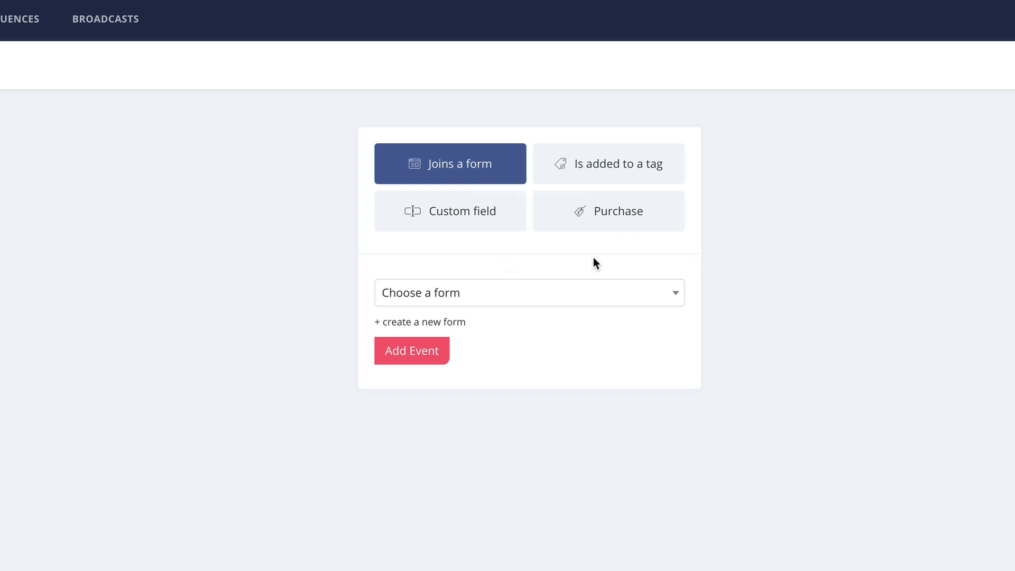
pyautogui.click(454, 300)
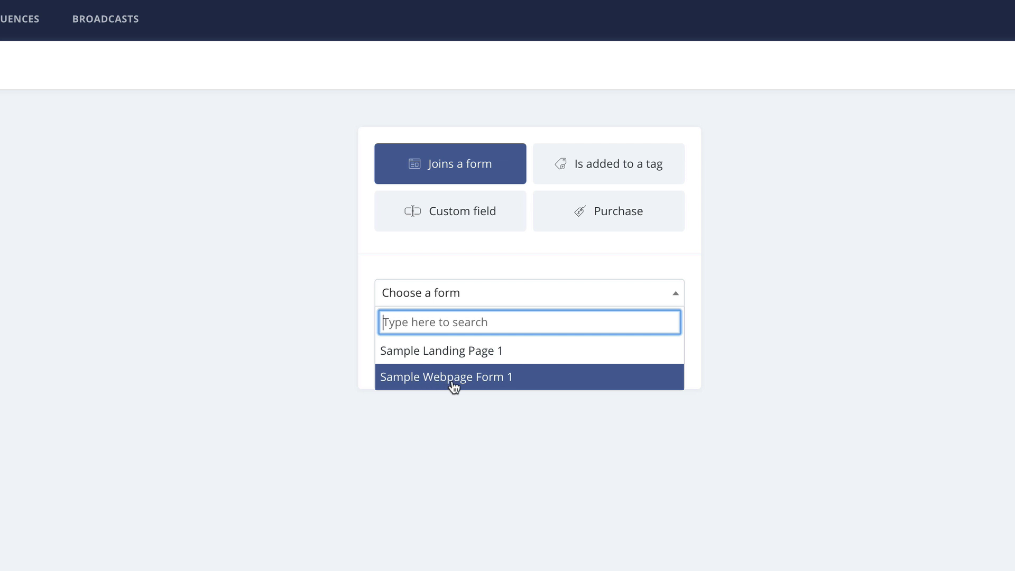
pyautogui.click(482, 381)
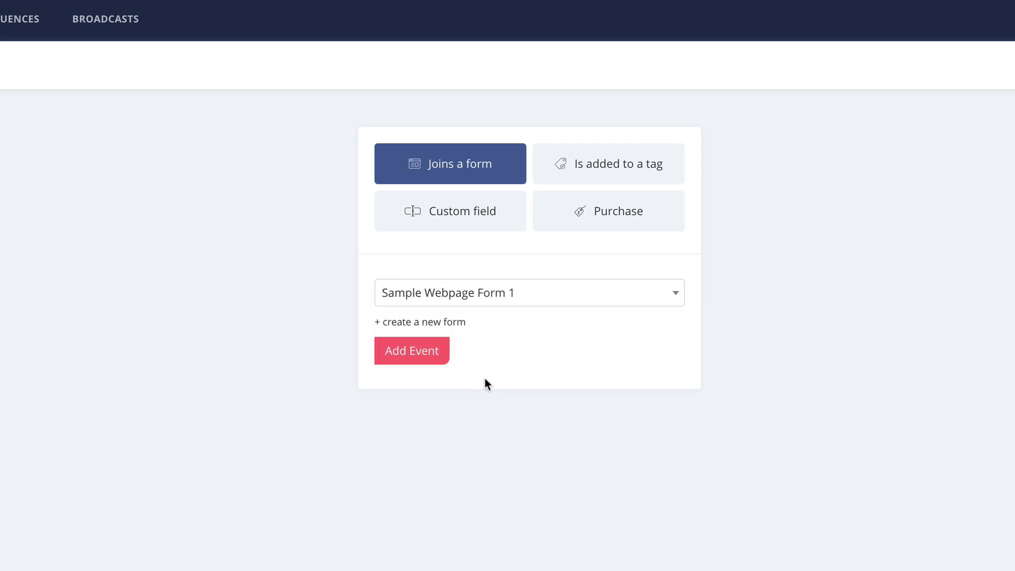
pyautogui.click(410, 360)
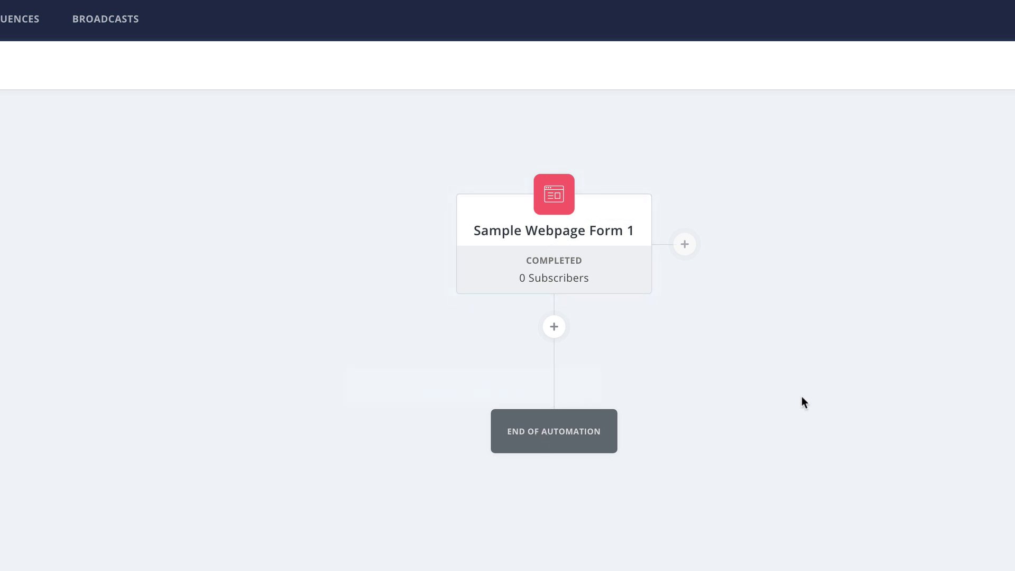
# Add a step after the form trigger that creates and applies the 'Interested in SwitchPod' tag.
pyautogui.click(554, 326)
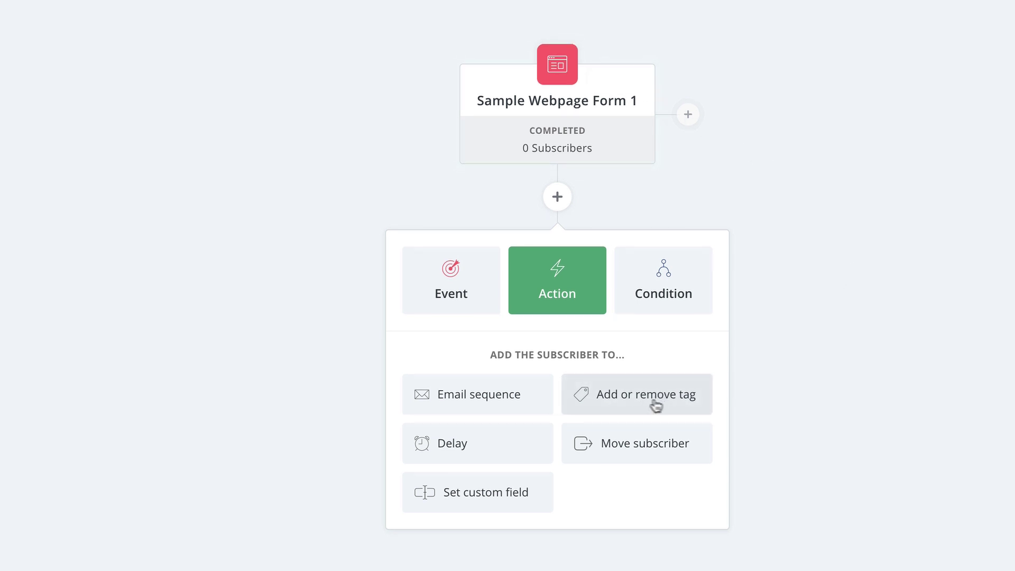
pyautogui.click(595, 406)
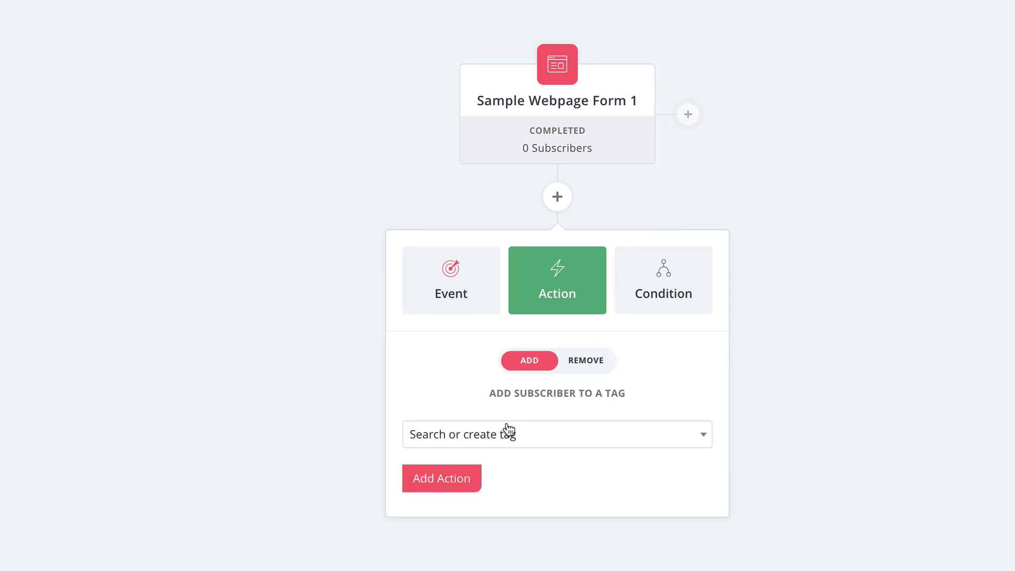
pyautogui.click(526, 436)
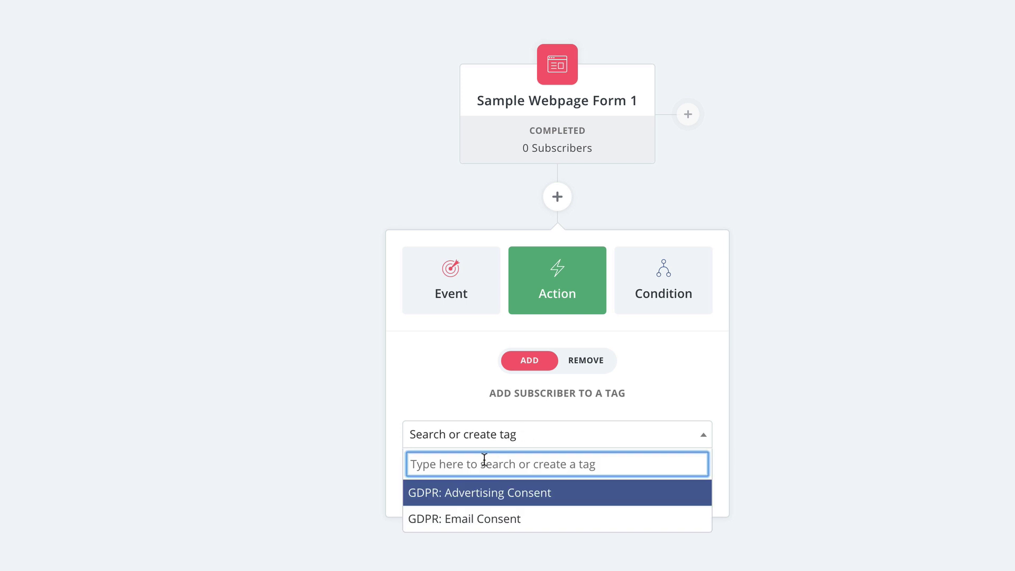
pyautogui.write('Swith')
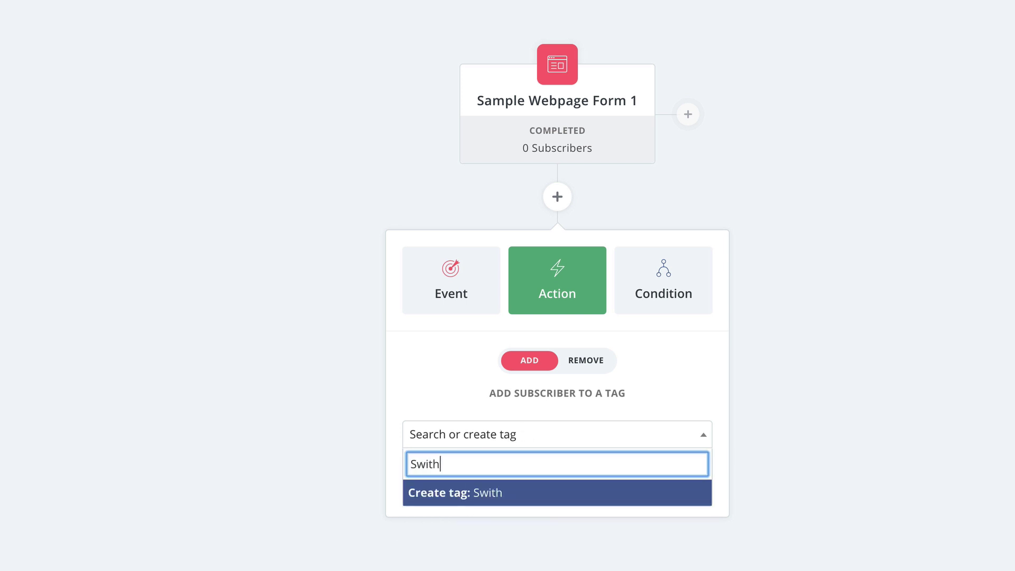
pyautogui.press('BackSpace')
pyautogui.press('BackSpace')
pyautogui.press('BackSpace')
pyautogui.press('BackSpace')
pyautogui.press('BackSpace')
pyautogui.write('Interested in SwitchPod')
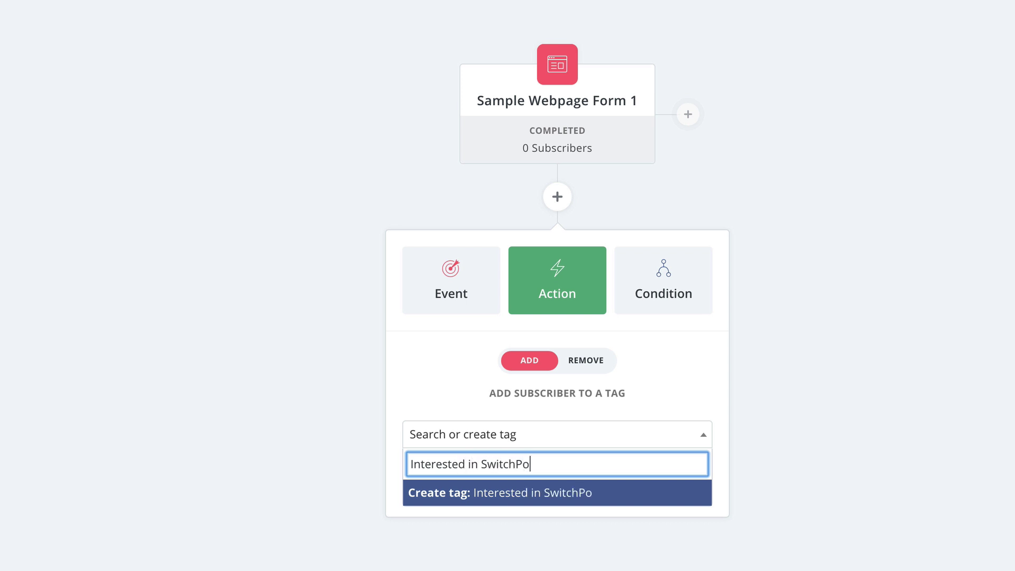
pyautogui.click(505, 497)
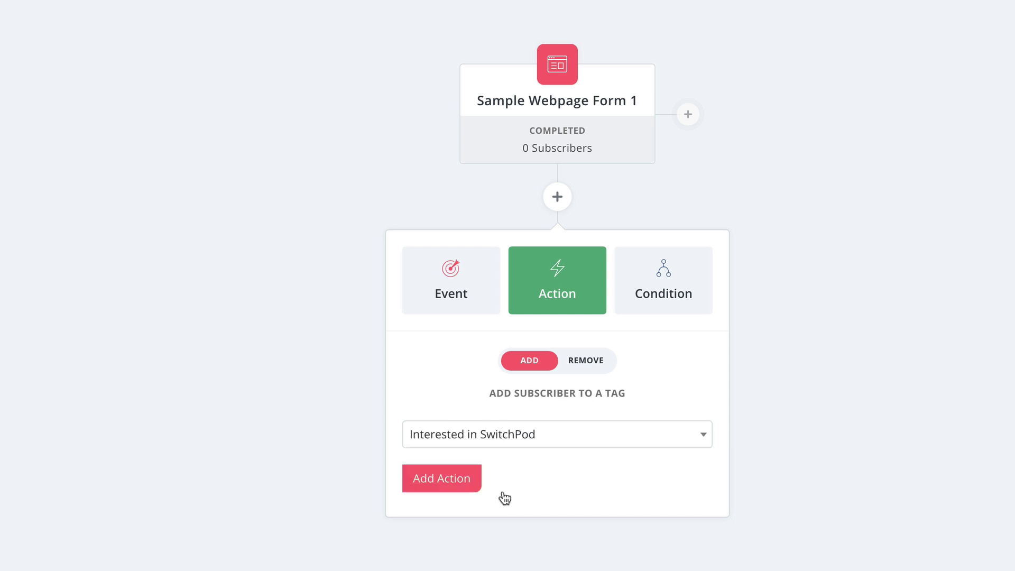
pyautogui.click(453, 489)
# Start adding another step below the SwitchPod tag step.
pyautogui.moveTo(627, 132)
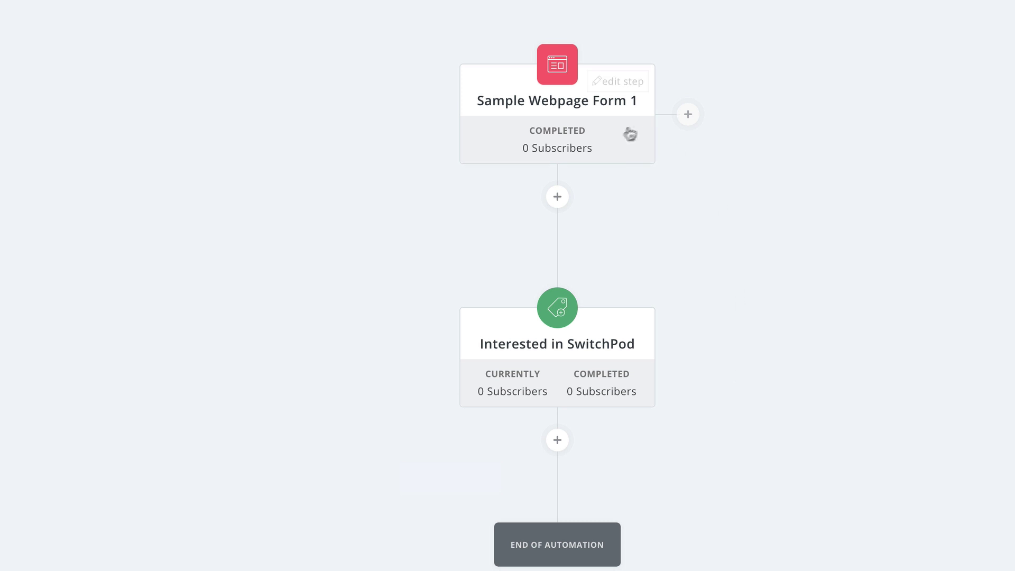
pyautogui.moveTo(592, 356)
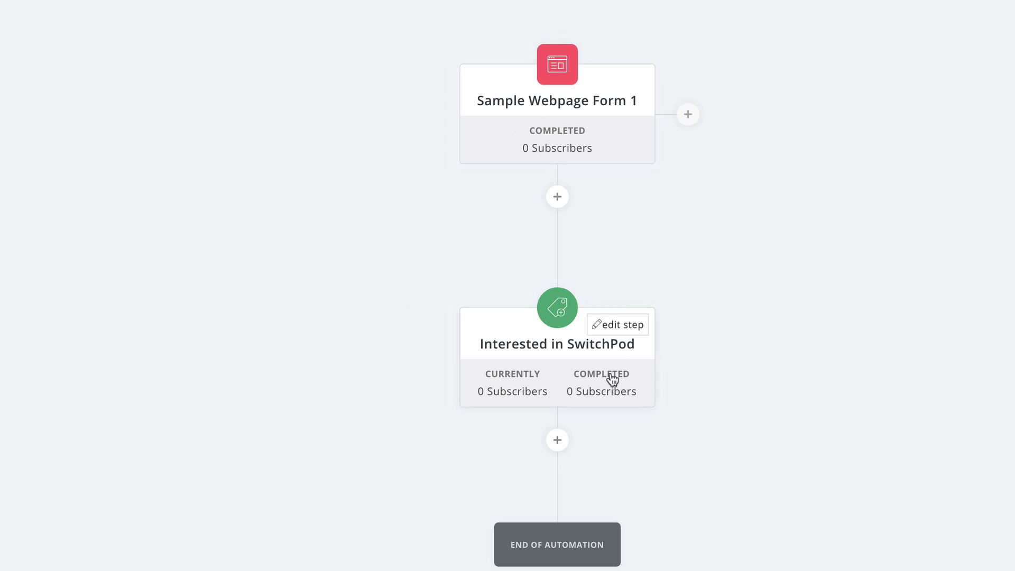
pyautogui.click(559, 445)
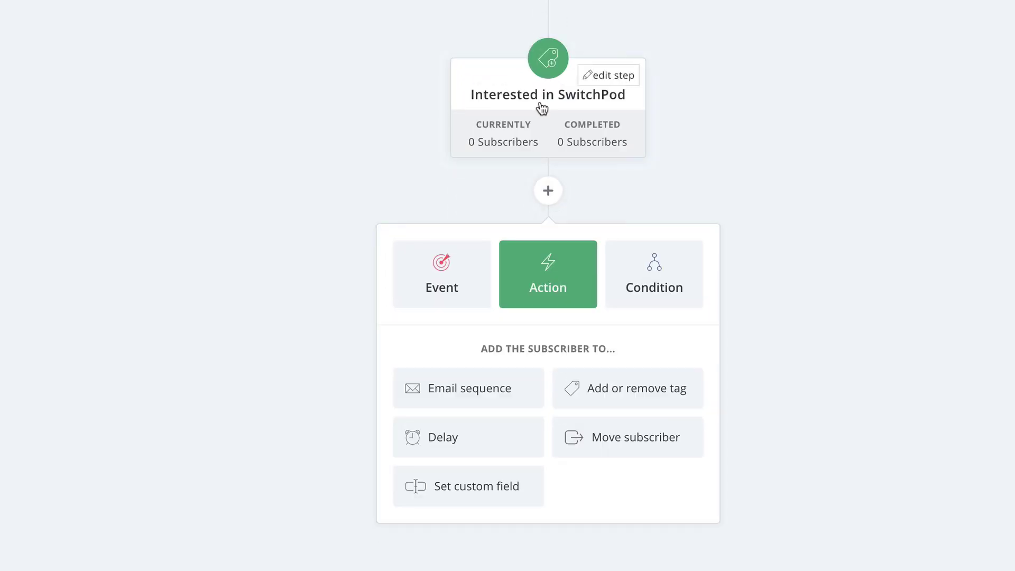
# Subscribe tagged contacts to Email Sequence Sample 1 as the next automation step.
pyautogui.click(509, 405)
pyautogui.click(508, 400)
pyautogui.write('Email Sw')
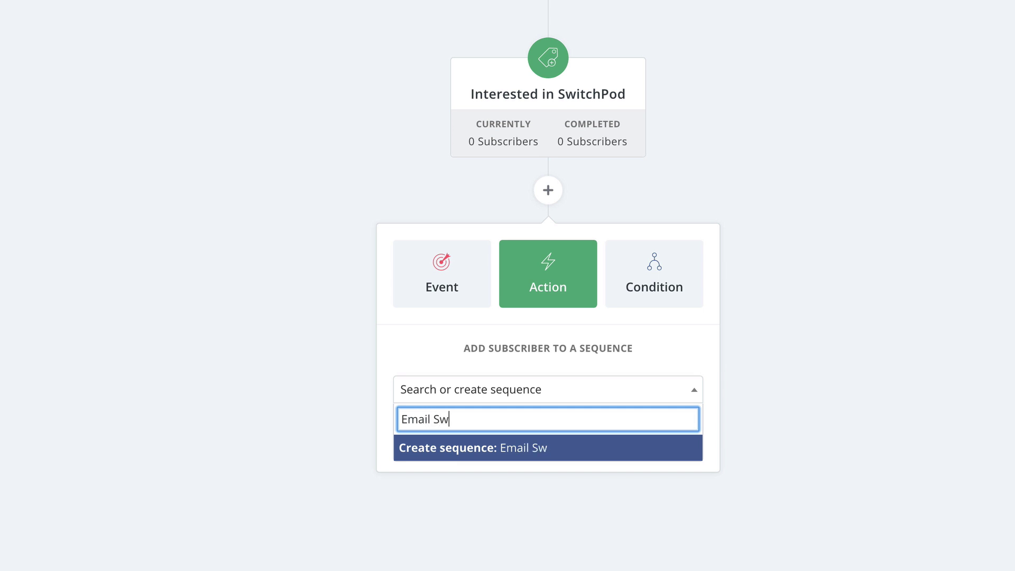
pyautogui.press('BackSpace')
pyautogui.write('equence Sample 1')
pyautogui.press('Return')
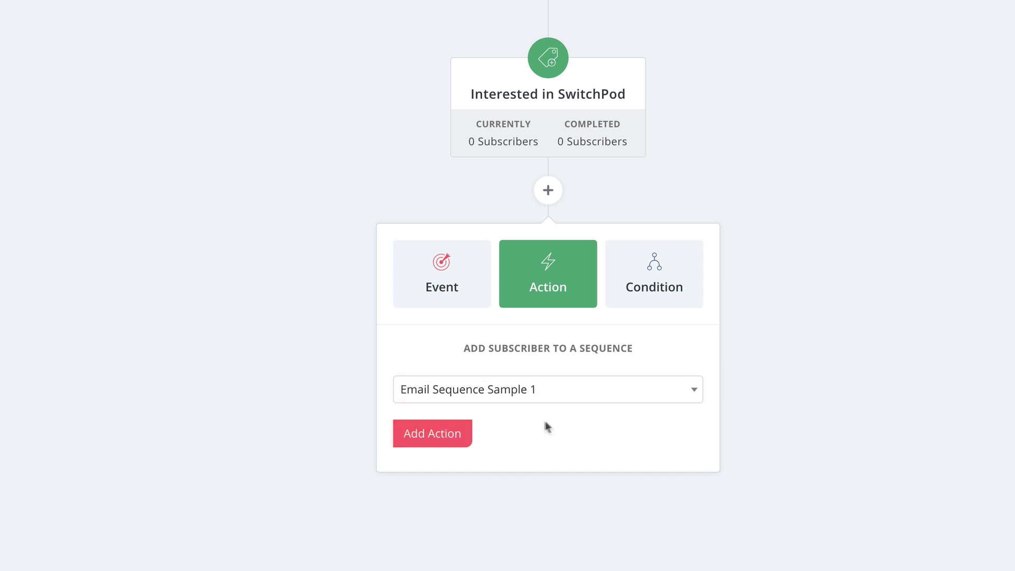
pyautogui.click(445, 439)
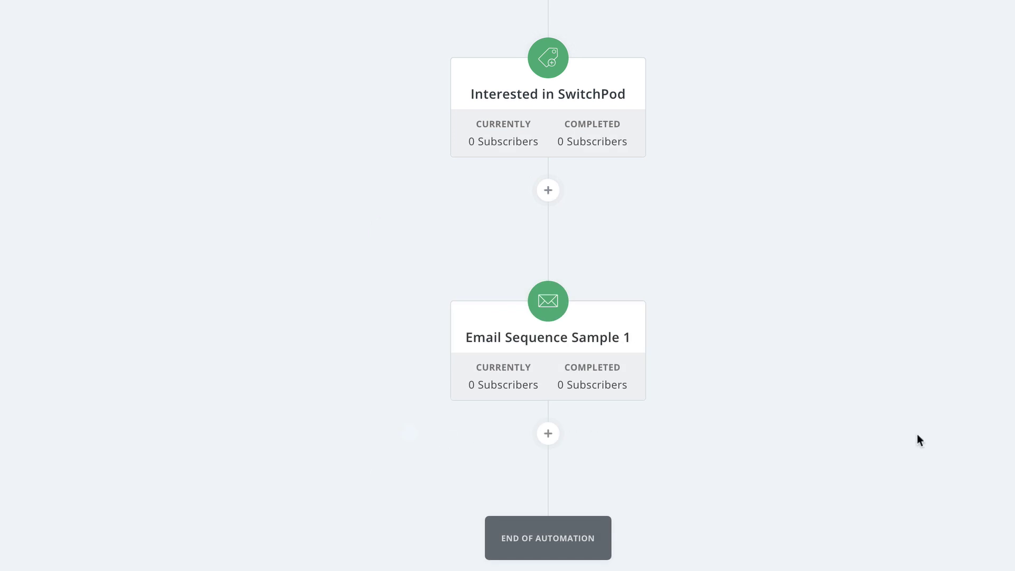
pyautogui.moveTo(605, 385)
pyautogui.moveTo(542, 300)
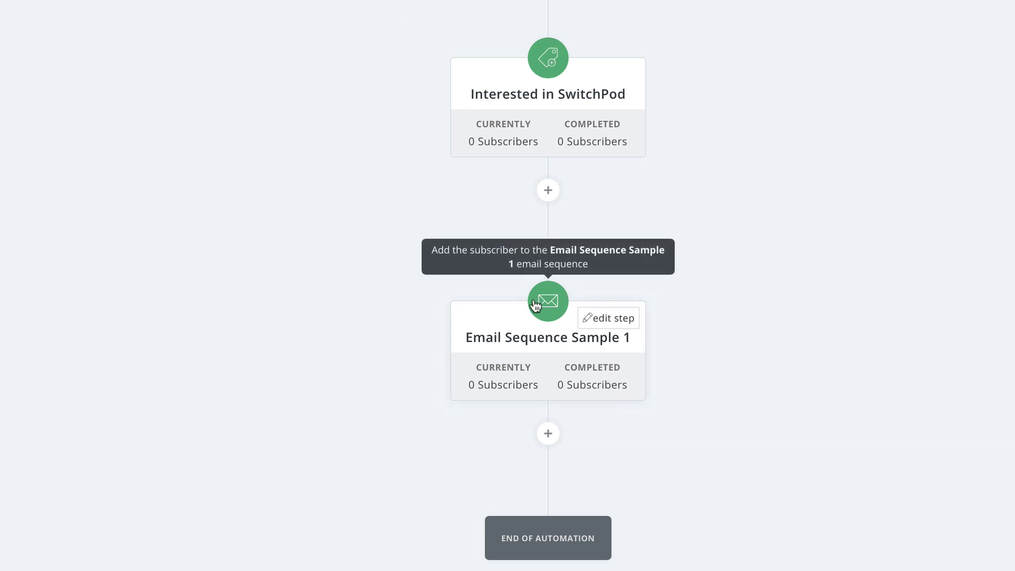
# Make 'How to Build a Sequence' send after 1 day, skipping Saturday and Sunday, with no exclusions.
pyautogui.click(510, 330)
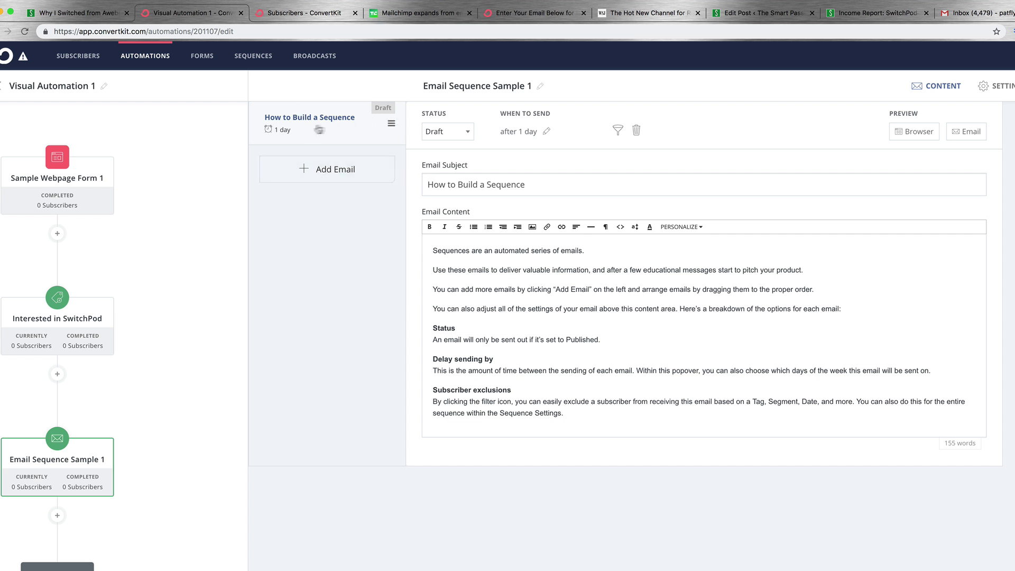
pyautogui.click(547, 133)
pyautogui.doubleClick(492, 161)
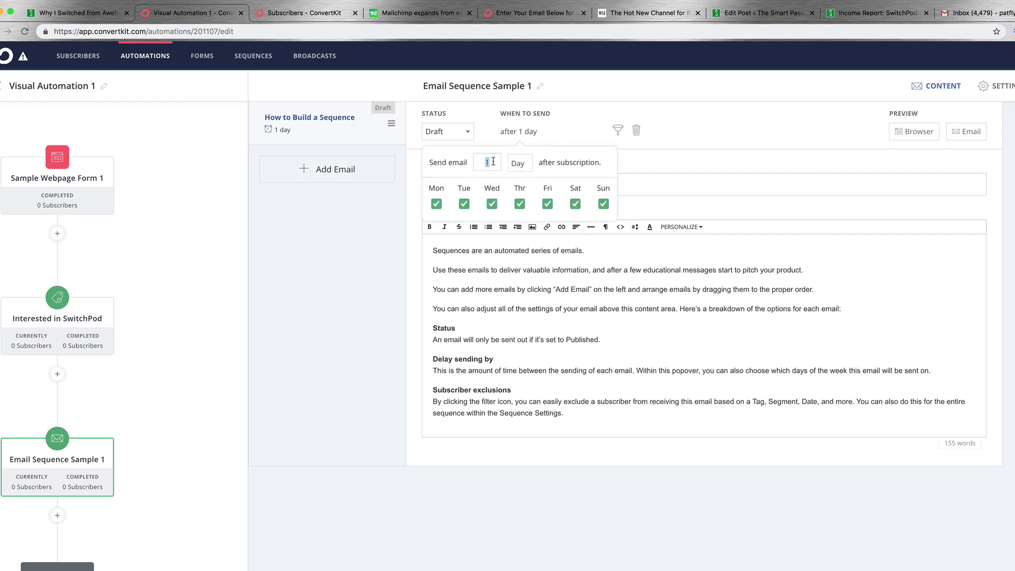
pyautogui.write('0')
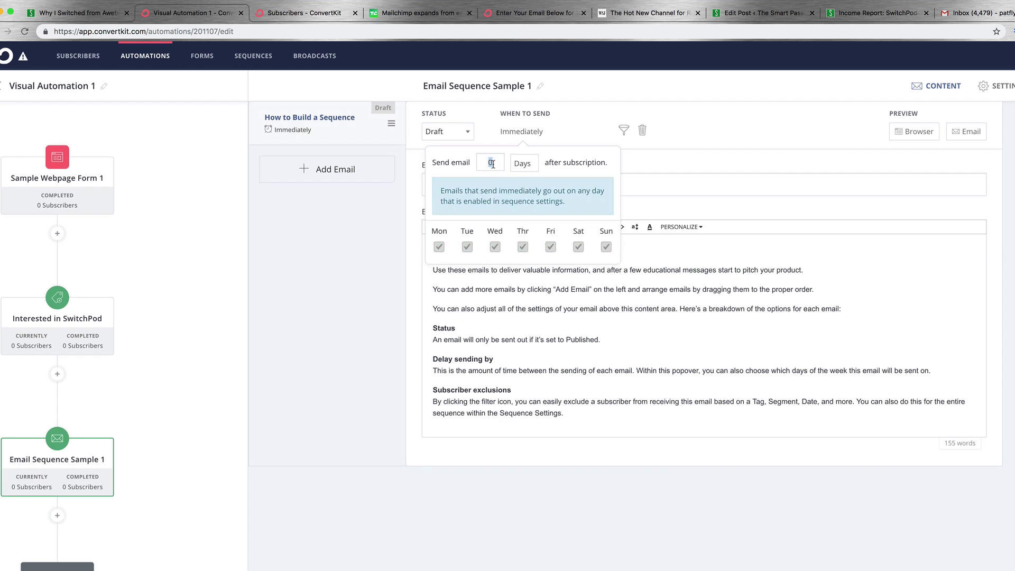
pyautogui.write('1')
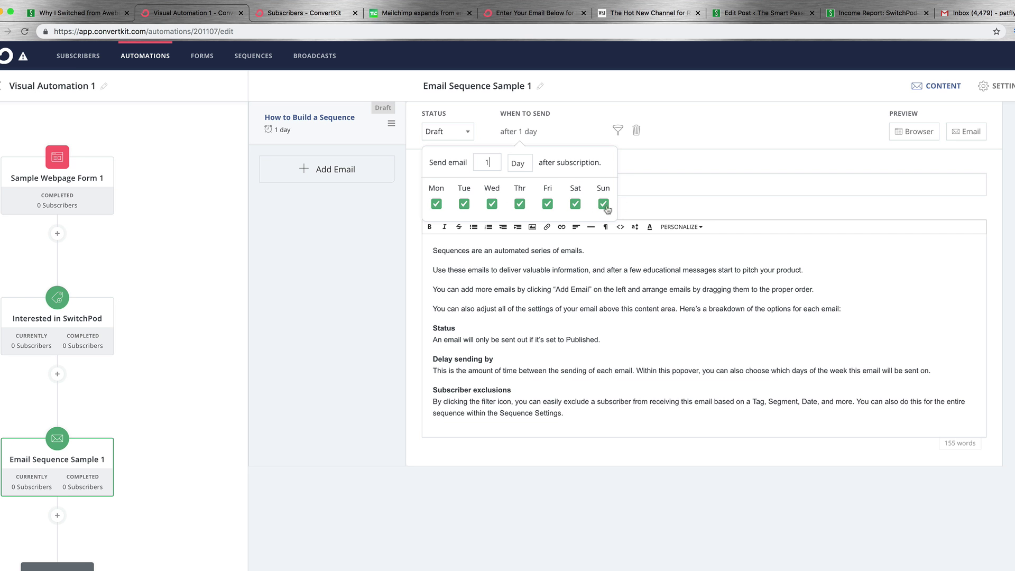
pyautogui.click(603, 205)
pyautogui.click(574, 204)
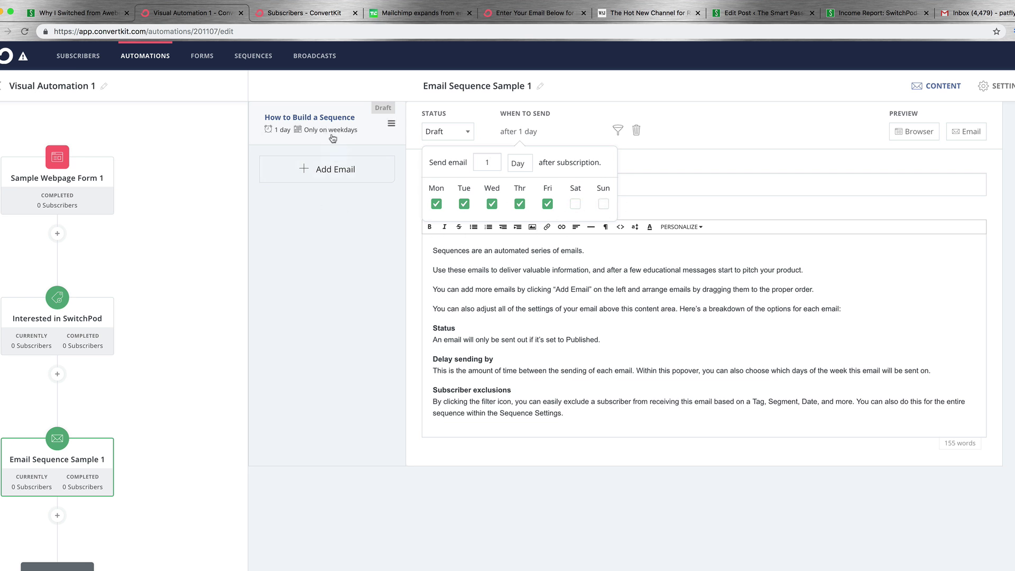
pyautogui.click(710, 133)
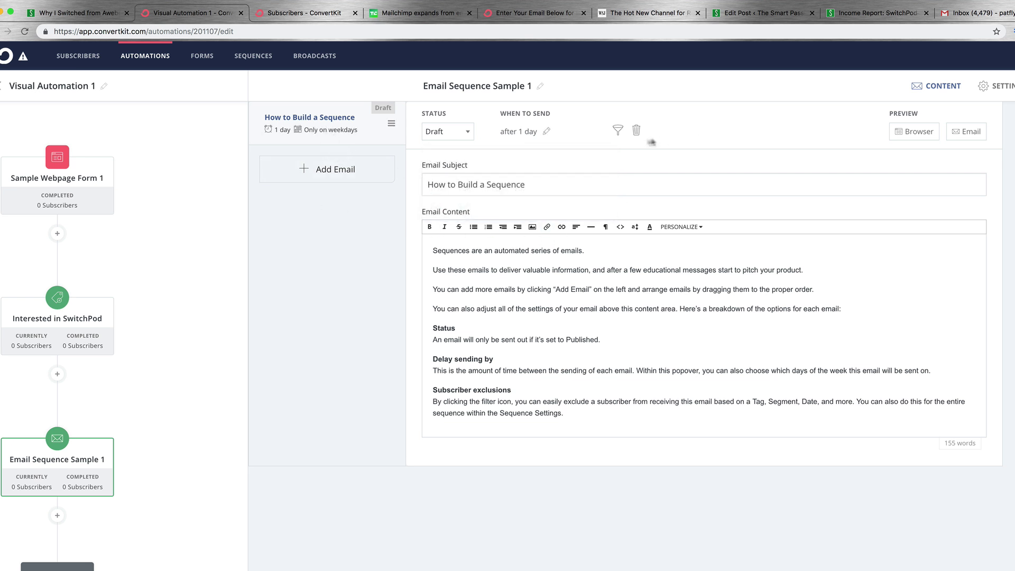
pyautogui.click(618, 130)
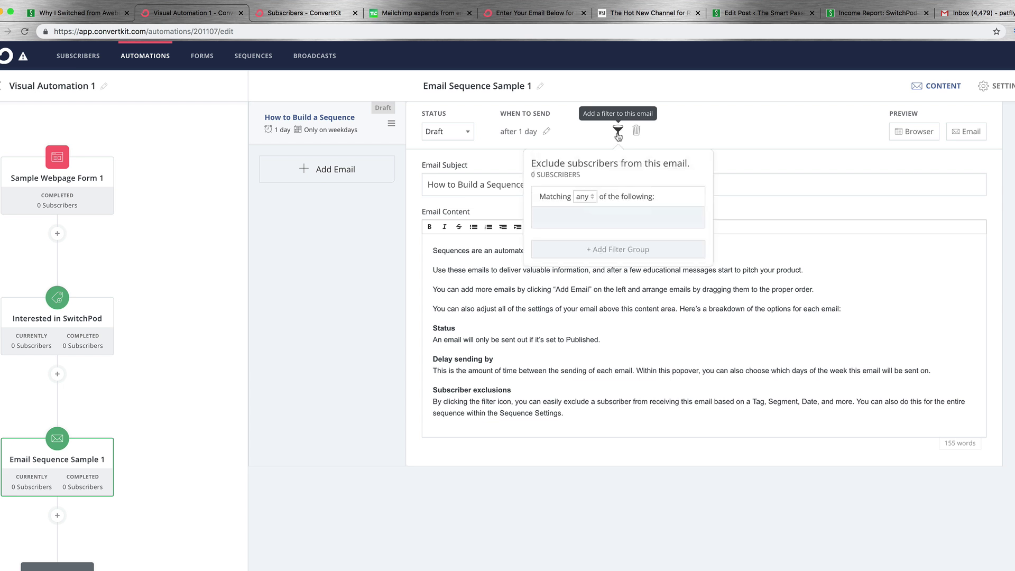
pyautogui.click(690, 114)
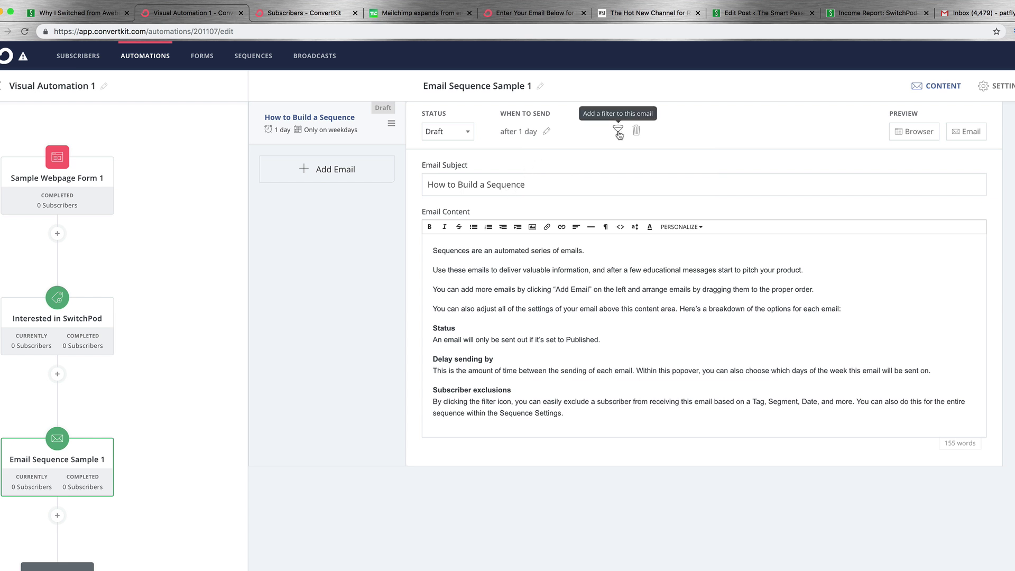
# Rename the first email 'Email 1 : Welcome' and add 'Email # 2' with a 7-day delay.
pyautogui.tripleClick(502, 187)
pyautogui.write('Ema')
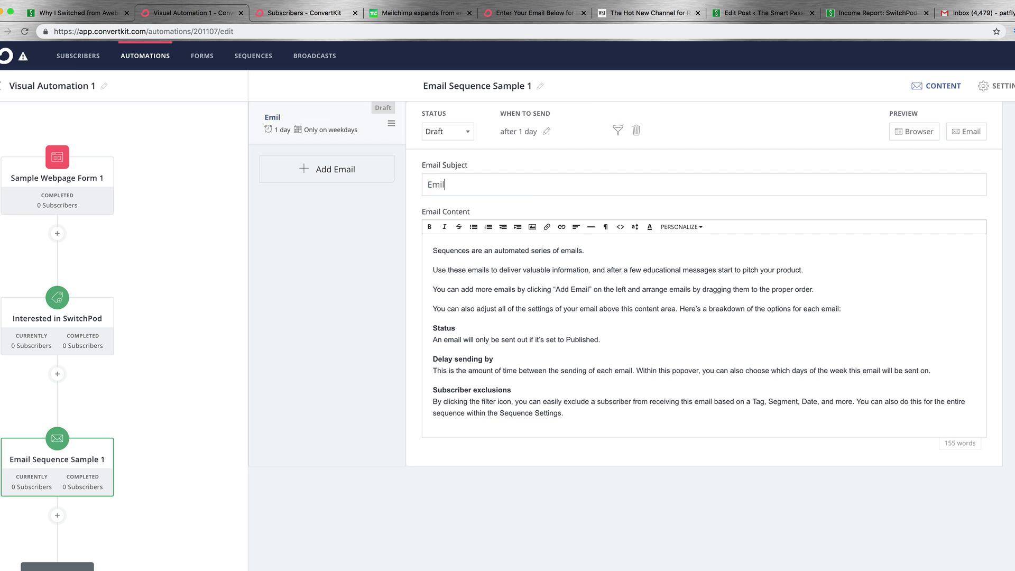
pyautogui.write('il 1 : Waelcome')
pyautogui.click(329, 172)
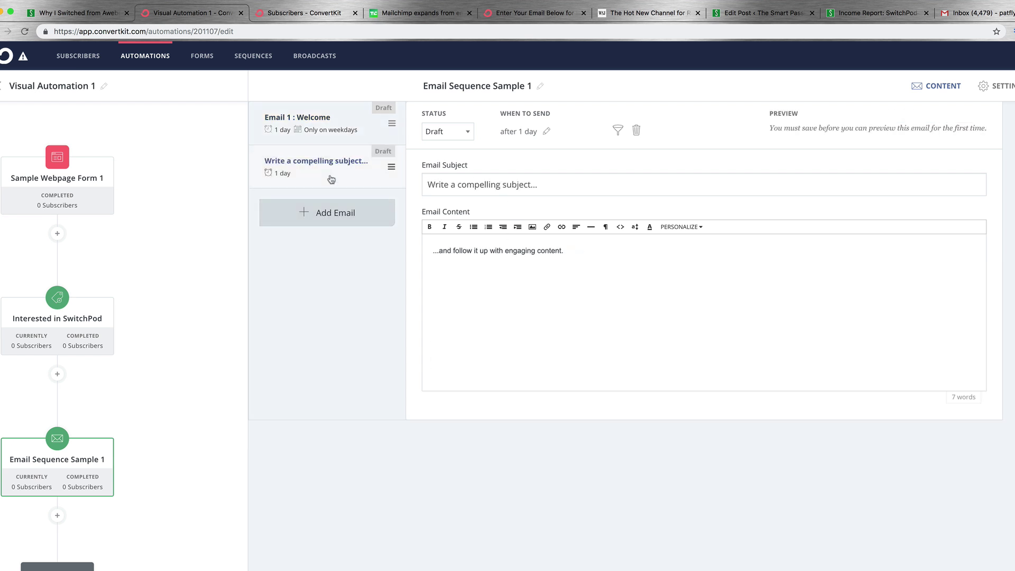
pyautogui.tripleClick(443, 181)
pyautogui.write('Email ')
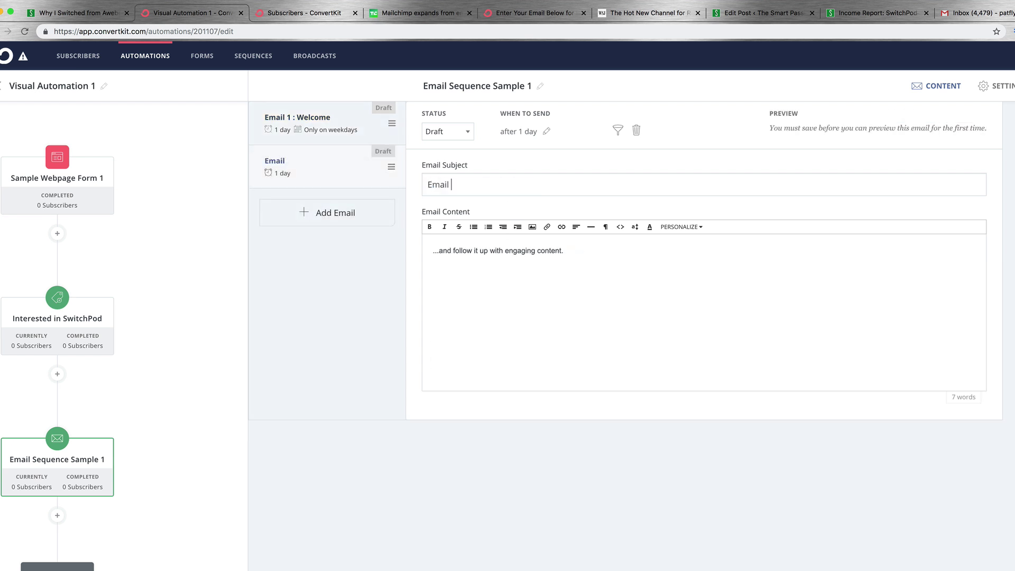
pyautogui.write('# 2')
pyautogui.click(547, 132)
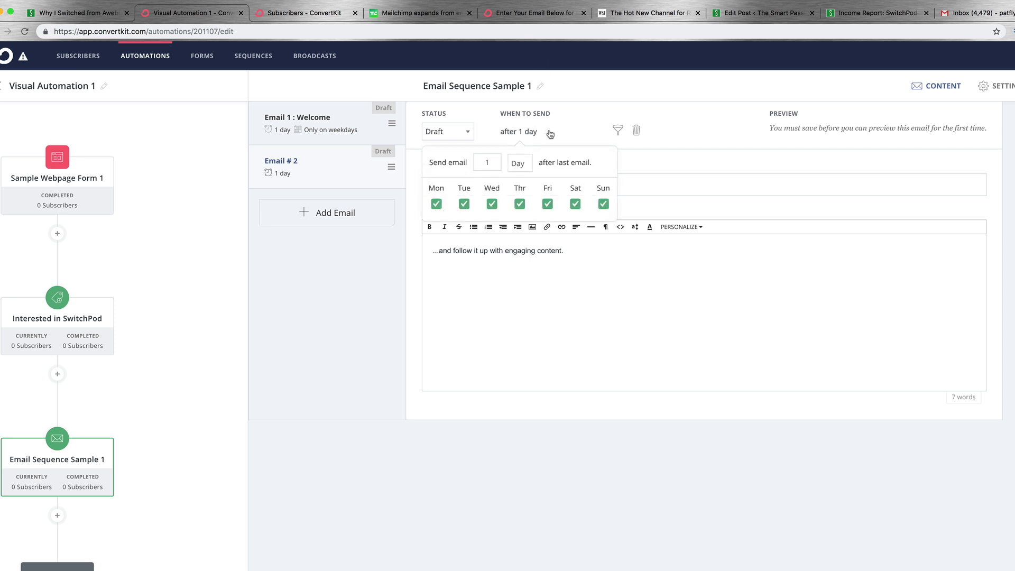
pyautogui.doubleClick(482, 162)
pyautogui.write('7')
pyautogui.click(704, 167)
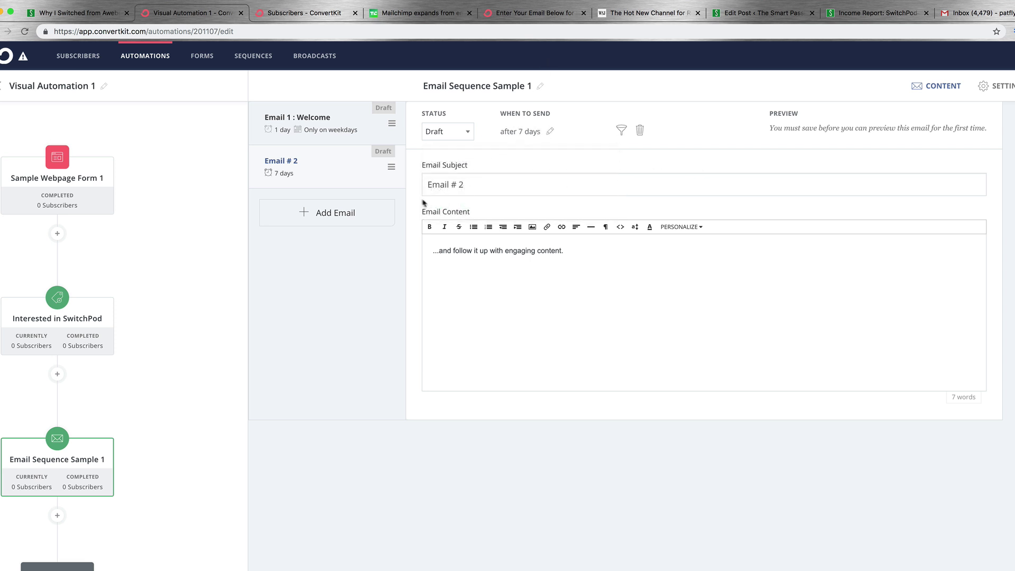
# Add two more emails, give the third a 7-day delay, and title the fourth 'Quick ask'.
pyautogui.click(328, 214)
pyautogui.click(330, 263)
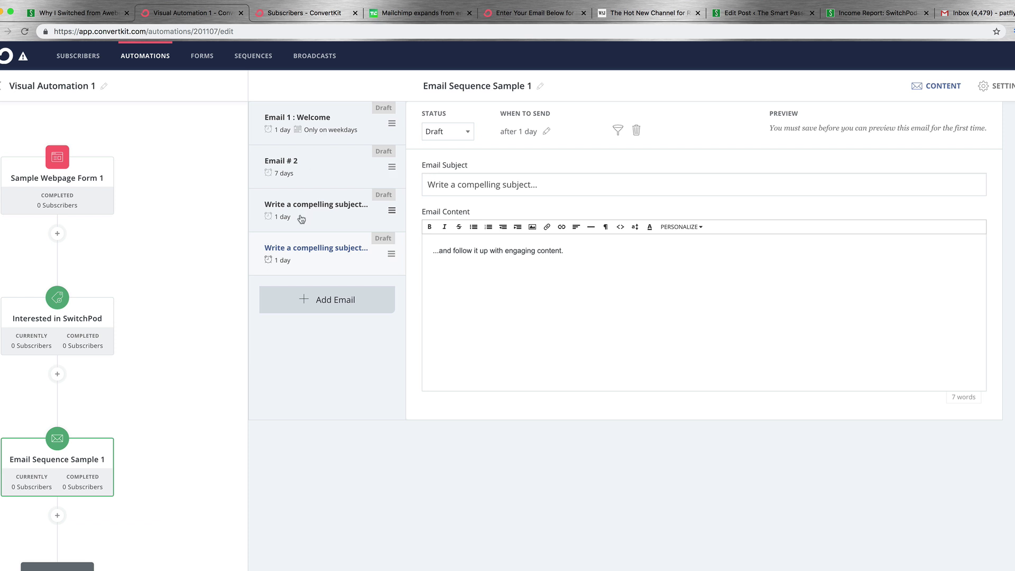
pyautogui.click(302, 218)
pyautogui.click(547, 131)
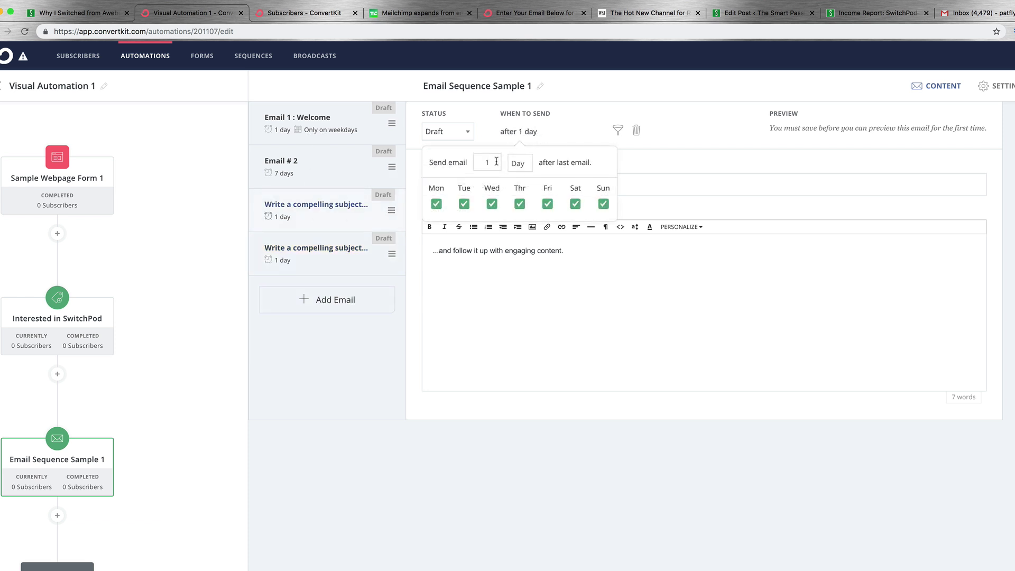
pyautogui.press('BackSpace')
pyautogui.write('7')
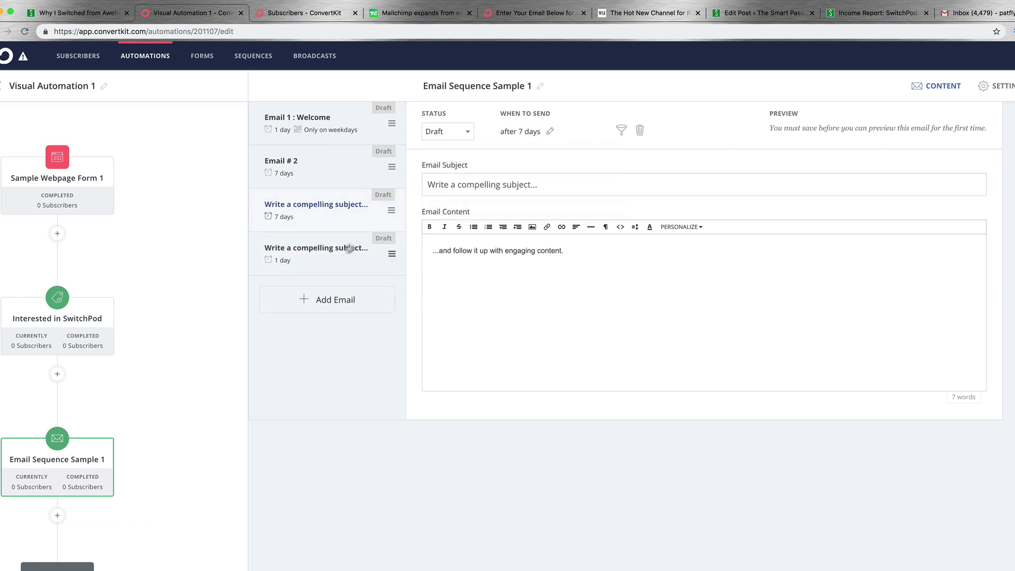
pyautogui.click(349, 248)
pyautogui.click(548, 133)
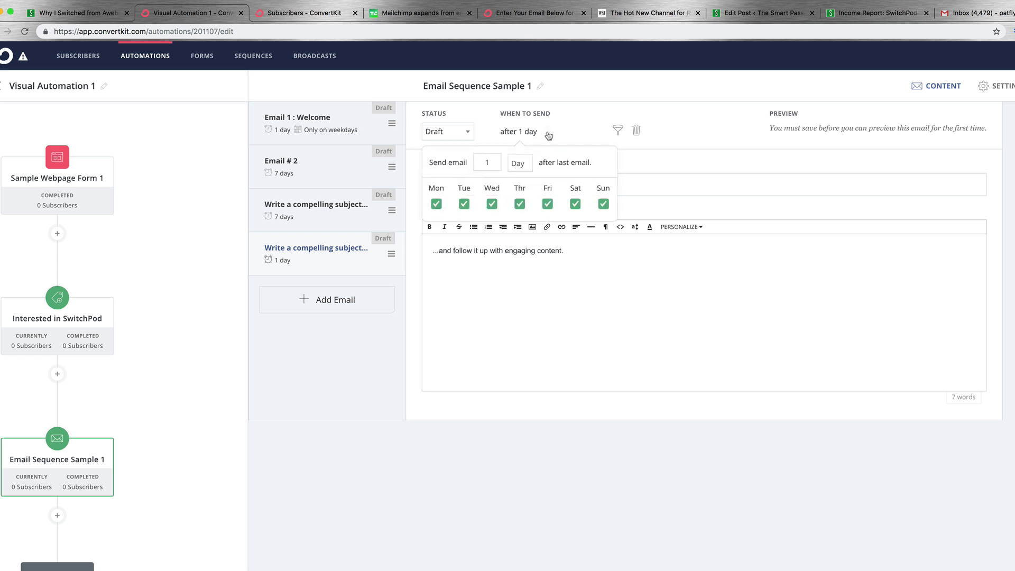
pyautogui.doubleClick(482, 163)
pyautogui.tripleClick(477, 189)
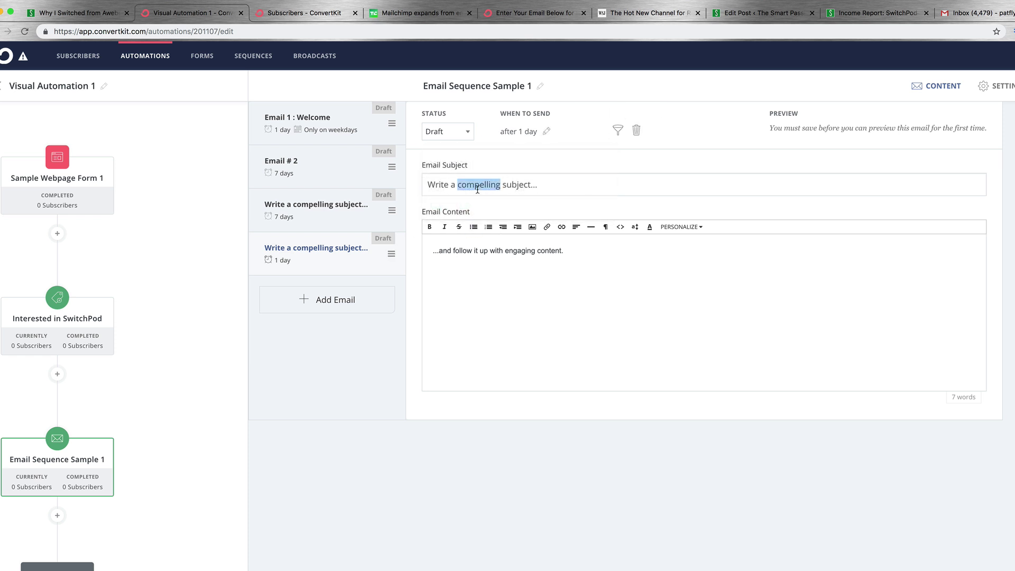
pyautogui.write('Quick ')
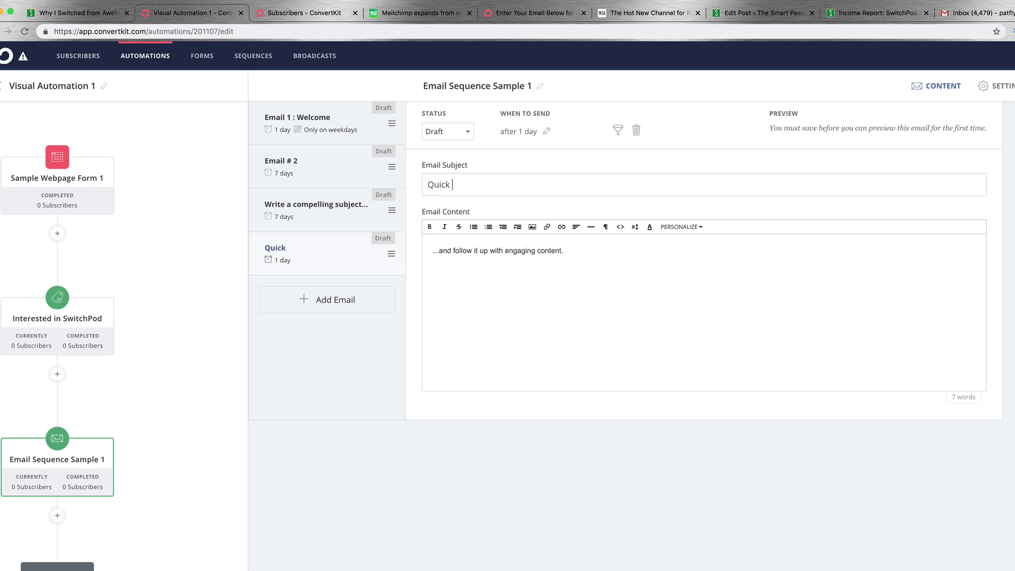
pyautogui.write('ask!')
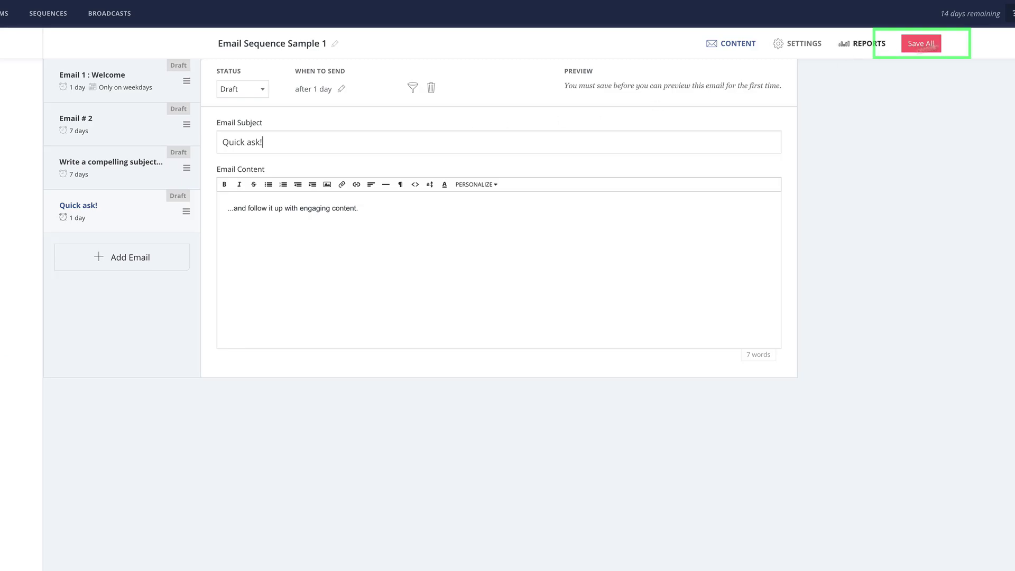
# Save all sequence emails, then browse Action, Condition and Event options after Email Sequence Sample 1.
pyautogui.click(929, 46)
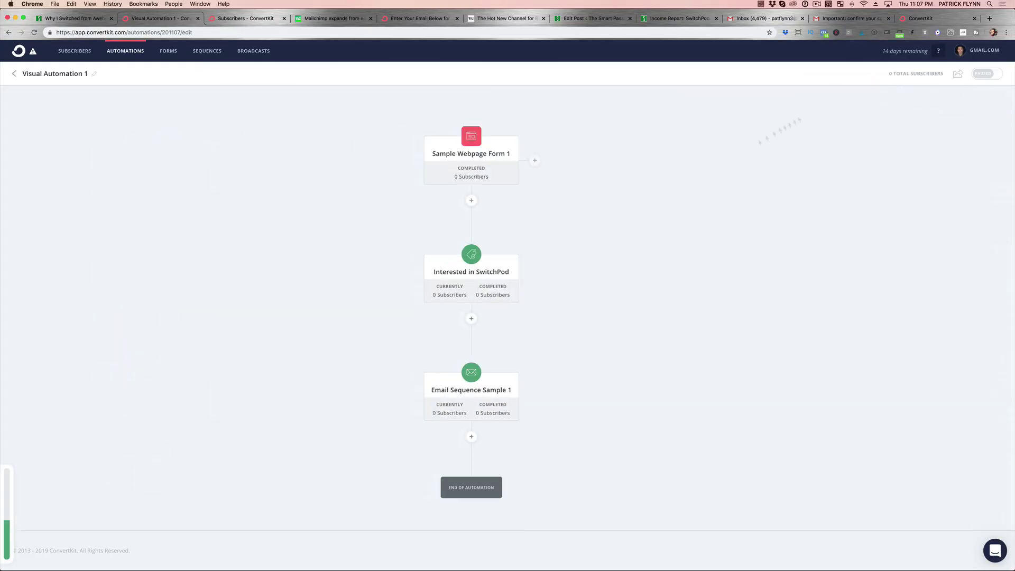
pyautogui.click(481, 400)
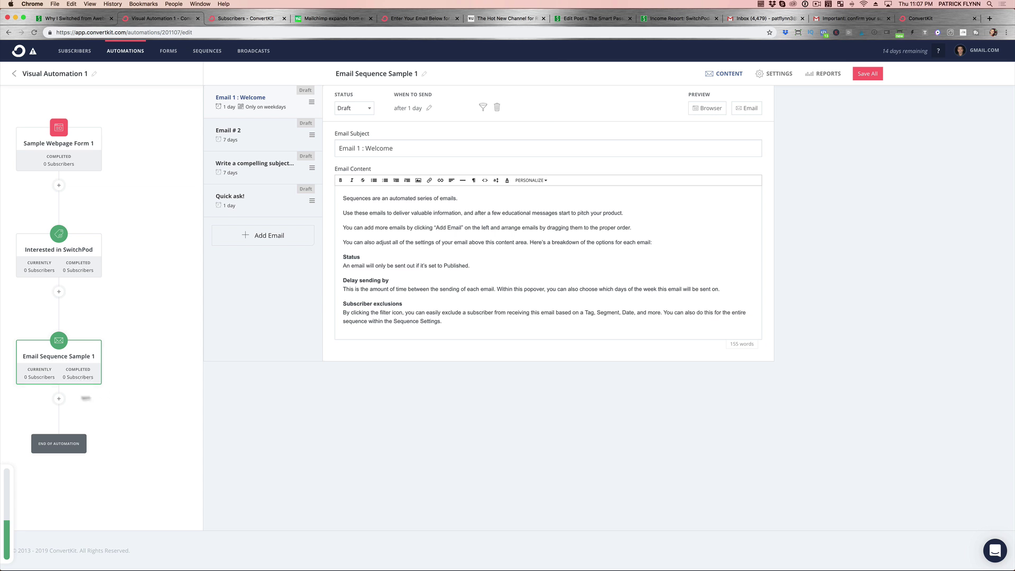
pyautogui.click(59, 399)
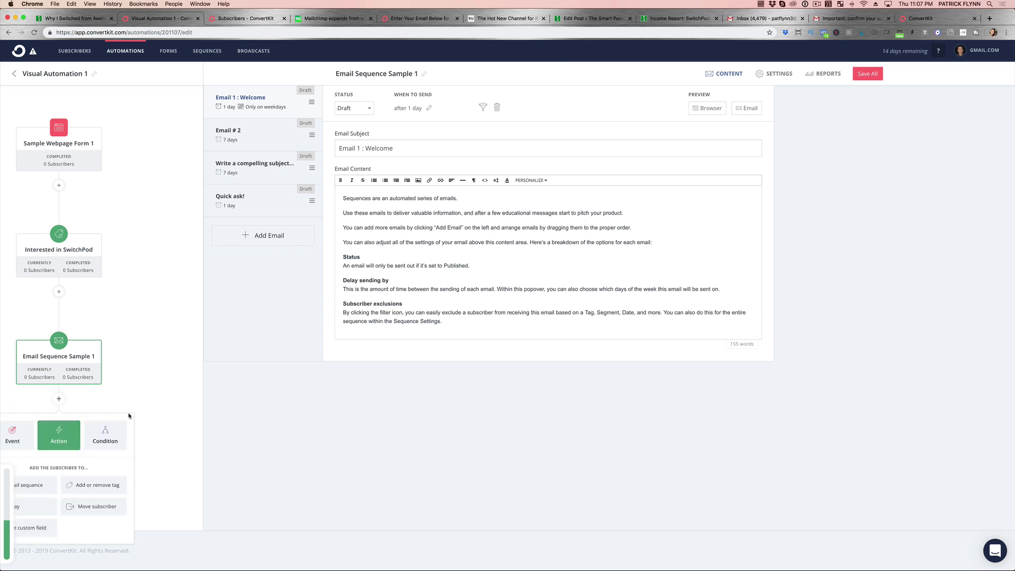
pyautogui.click(867, 74)
pyautogui.scroll(-2, 596, 380)
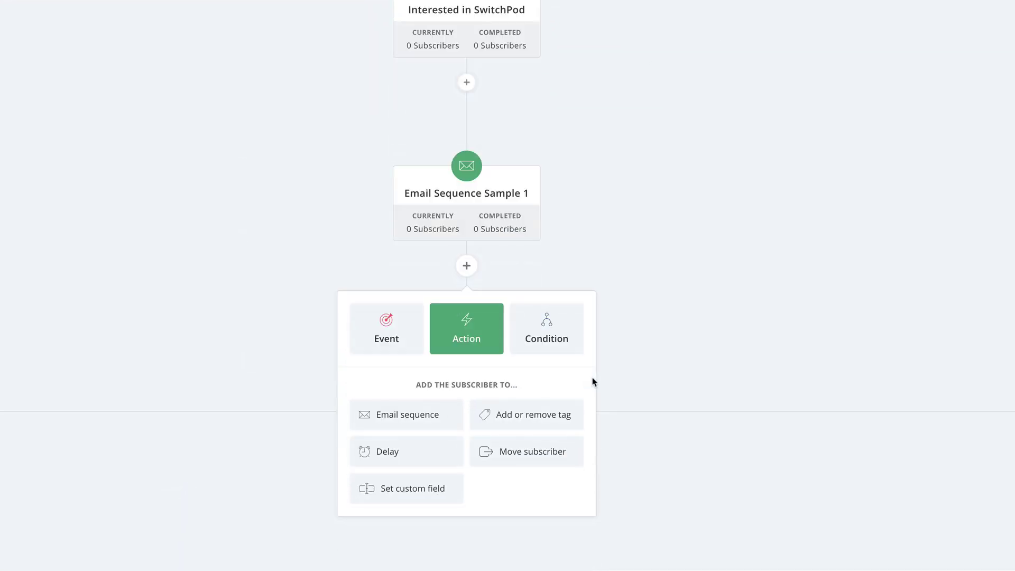
pyautogui.click(555, 332)
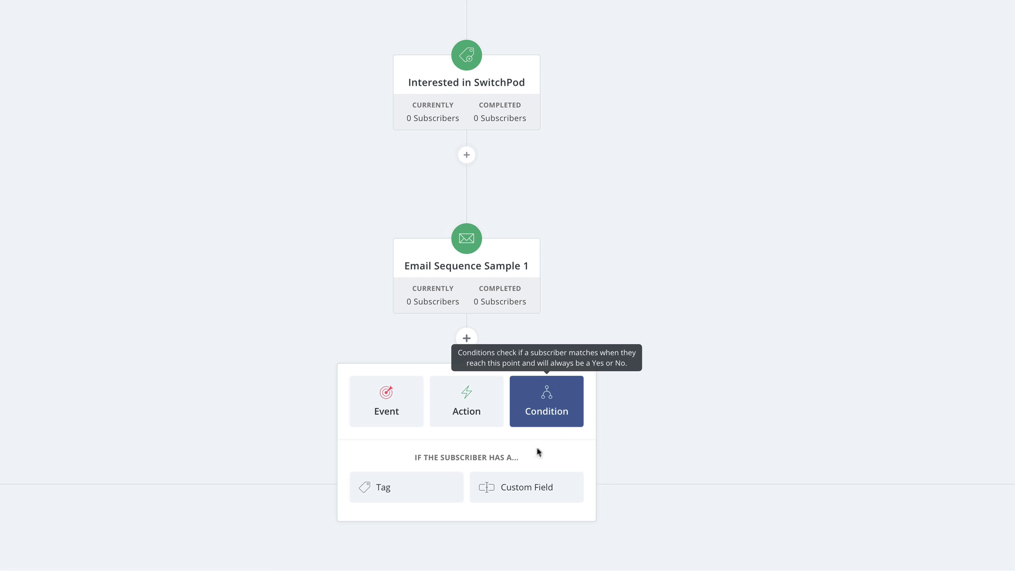
pyautogui.click(384, 411)
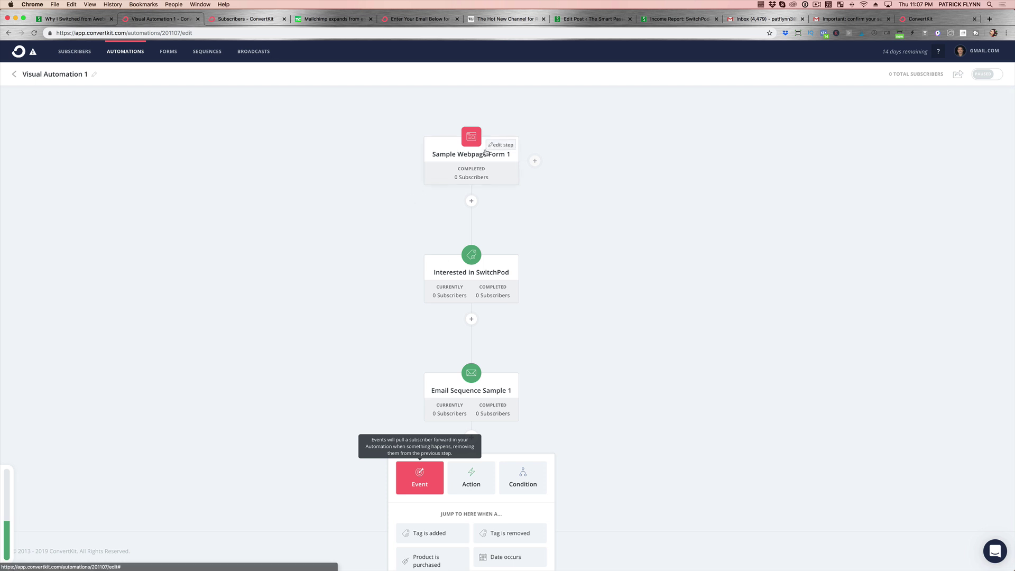
# Return to Visual Automations, check the automation card's options menu, then go to the Forms page.
pyautogui.click(14, 74)
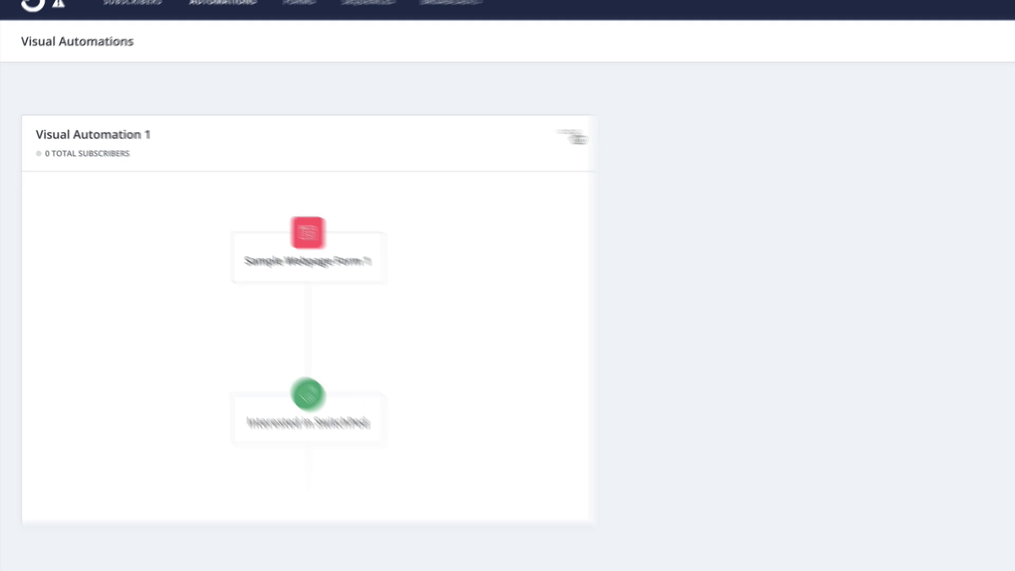
pyautogui.click(577, 137)
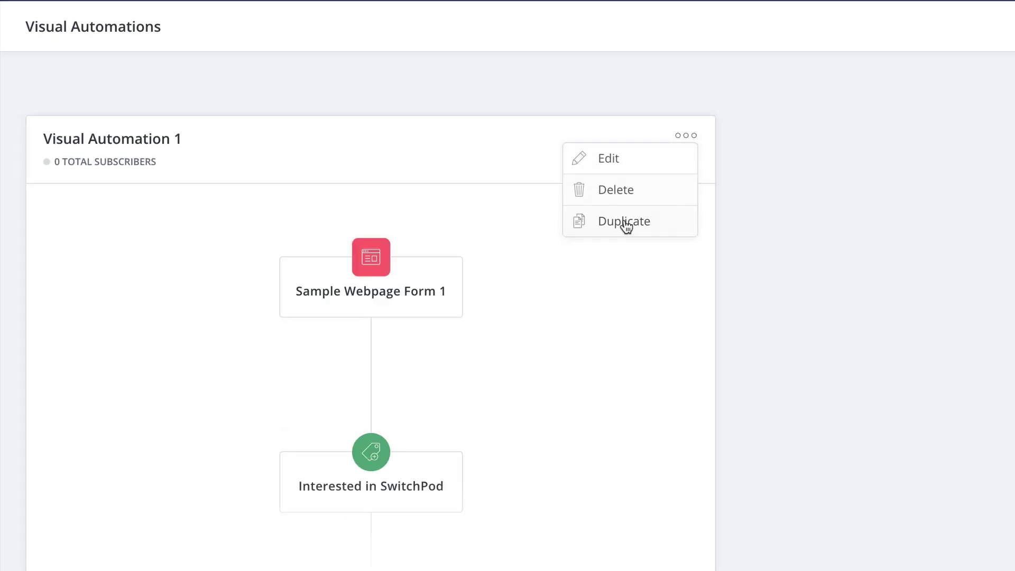
pyautogui.click(444, 98)
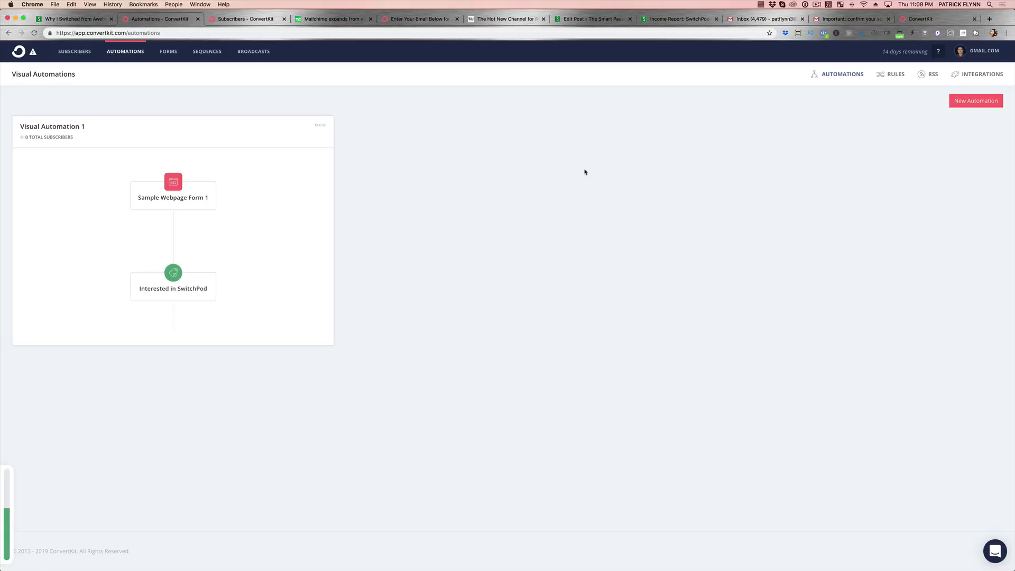
pyautogui.click(169, 52)
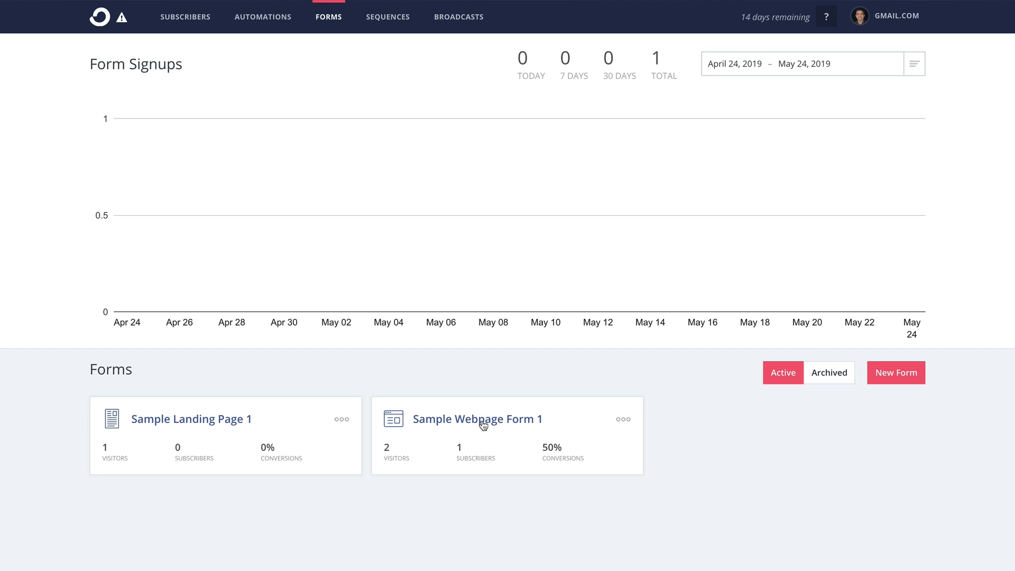
# Set Sample Webpage Form 1 to redirect to another page after signup, then view its incentive email settings.
pyautogui.click(487, 423)
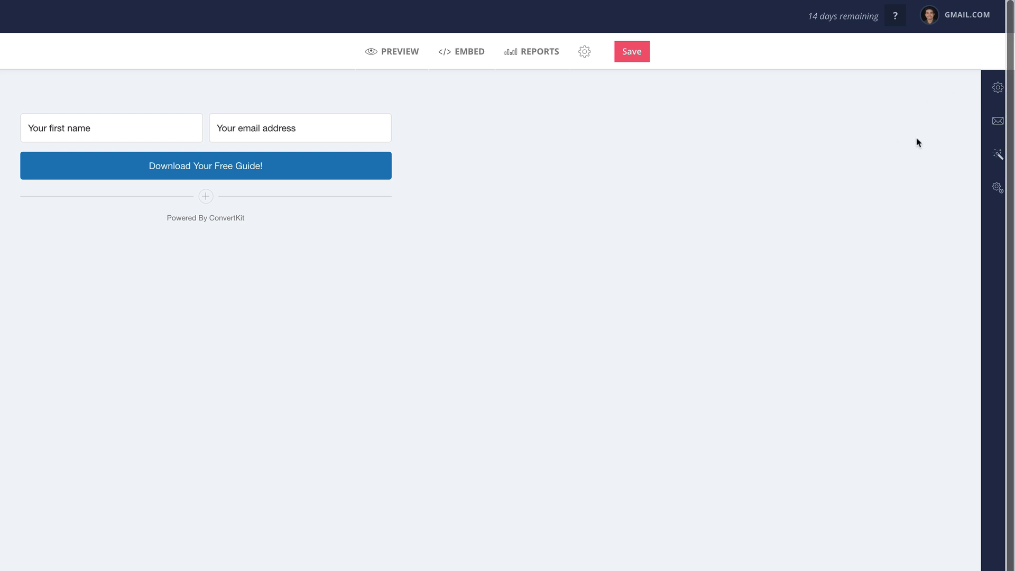
pyautogui.click(996, 94)
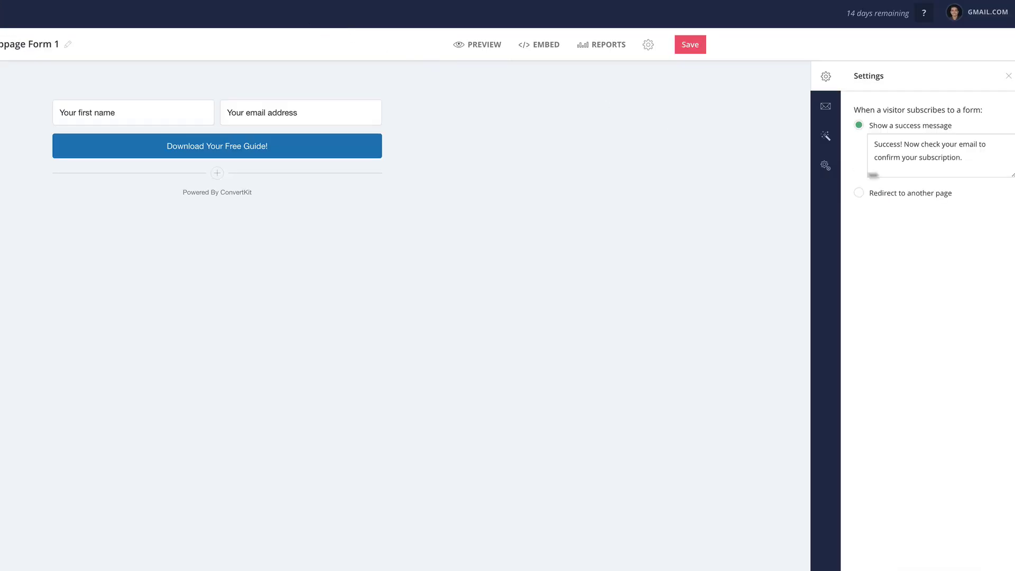
pyautogui.moveTo(872, 143); pyautogui.dragTo(969, 160)
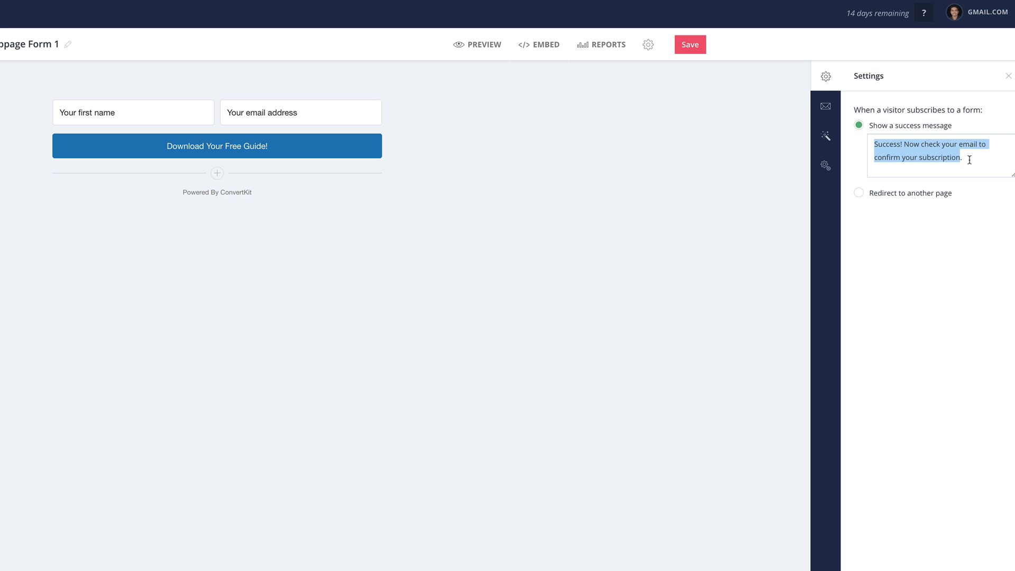
pyautogui.click(858, 193)
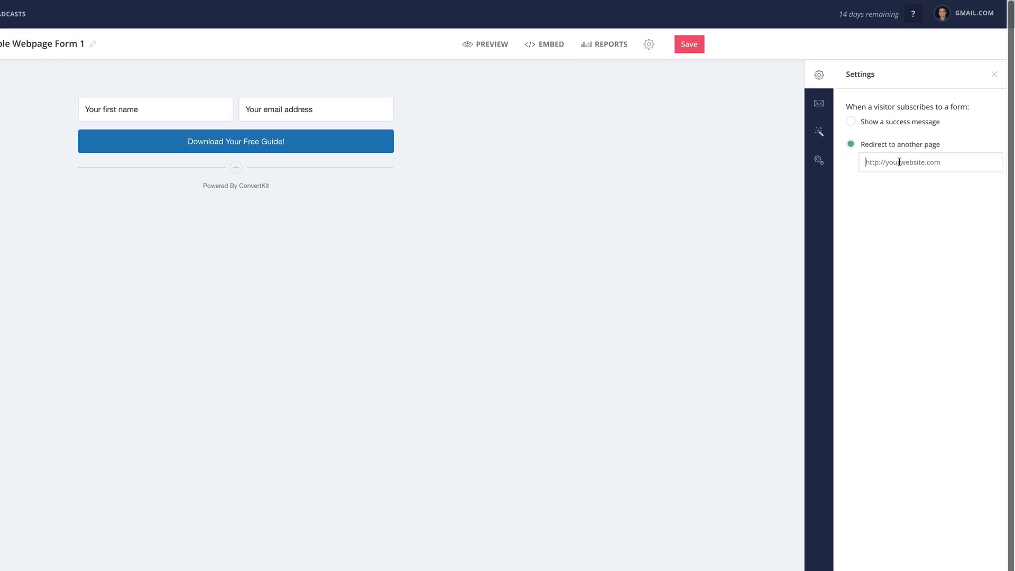
pyautogui.click(821, 106)
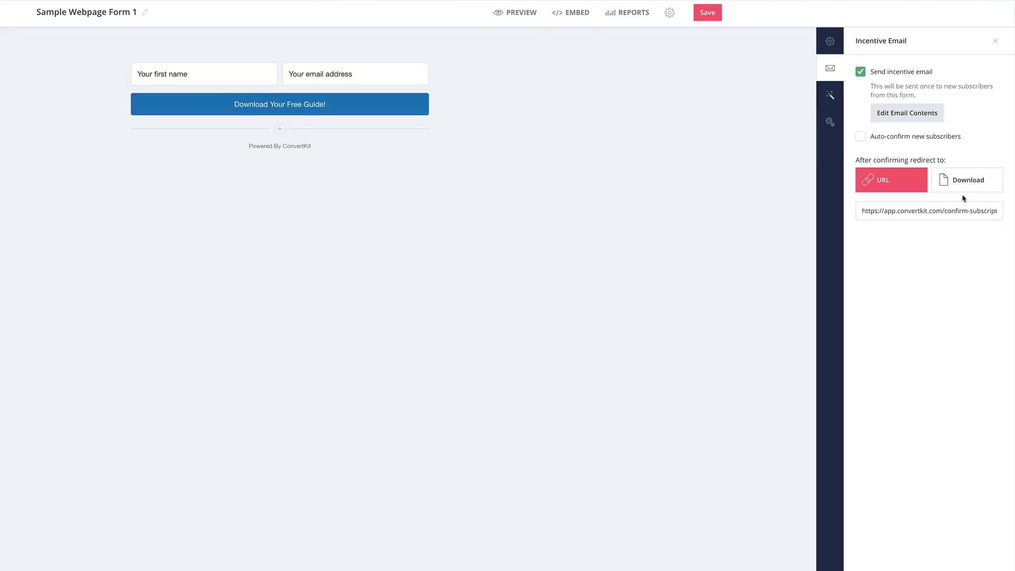
# Switch the post-confirmation redirect to Download and open the incentive email contents.
pyautogui.click(963, 185)
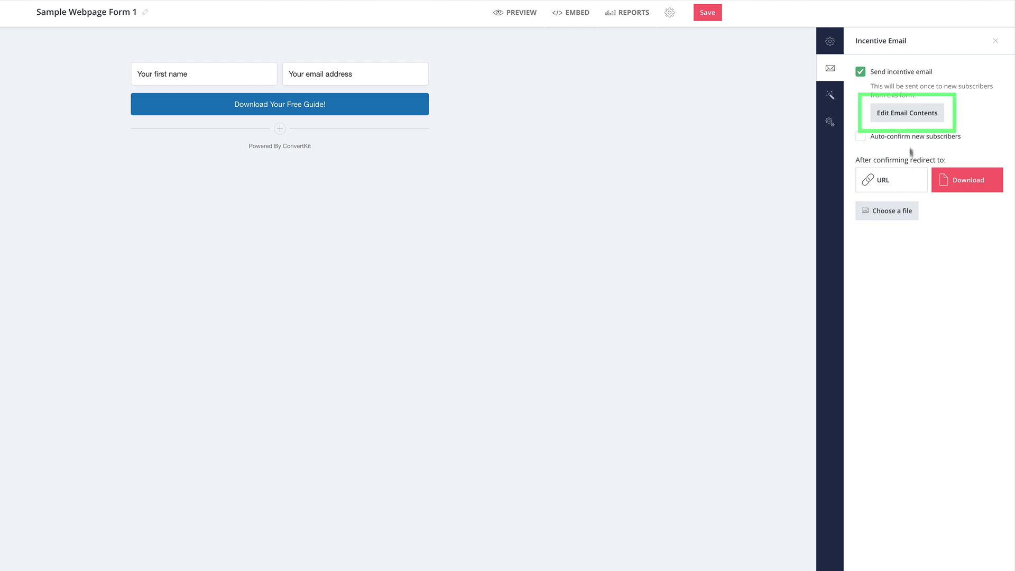
pyautogui.click(899, 120)
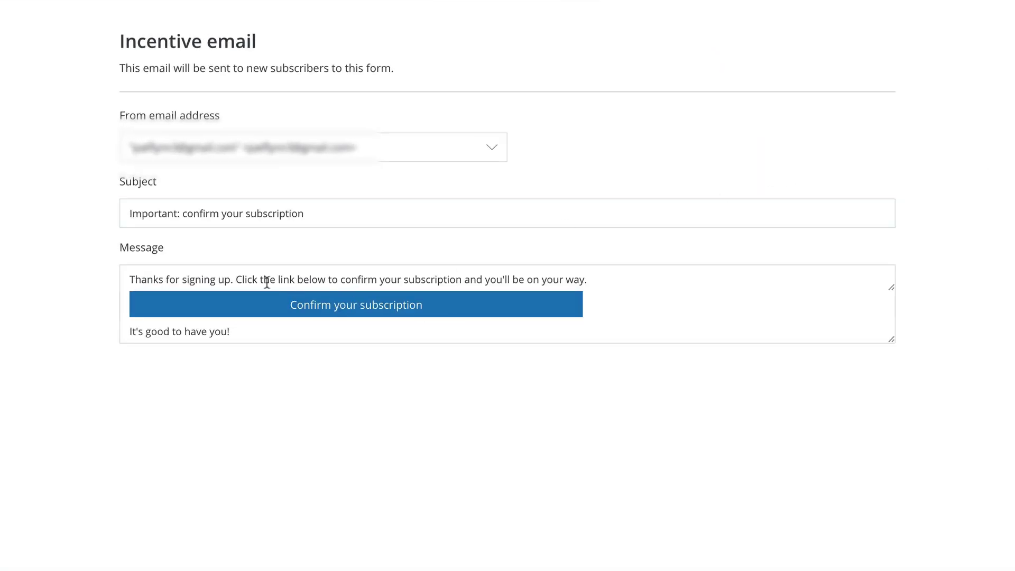
# Change the incentive email subject to 'Important: Your Download is Here!'.
pyautogui.tripleClick(270, 218)
pyautogui.click(183, 214)
pyautogui.moveTo(183, 214); pyautogui.dragTo(438, 206)
pyautogui.write('Your Downlo')
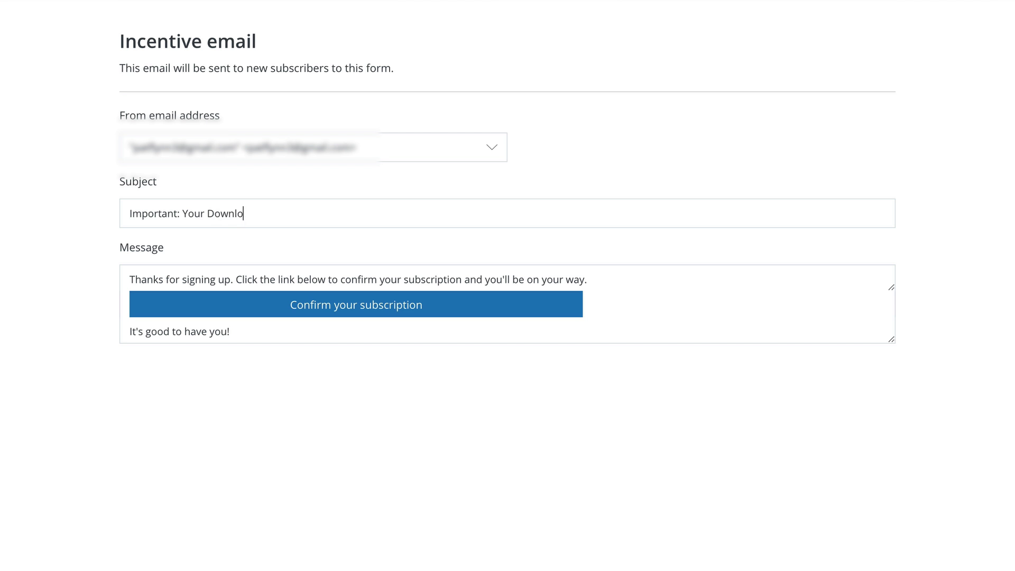
pyautogui.write('ad is Here!')
pyautogui.moveTo(890, 339); pyautogui.dragTo(892, 456)
pyautogui.moveTo(893, 285); pyautogui.dragTo(892, 362)
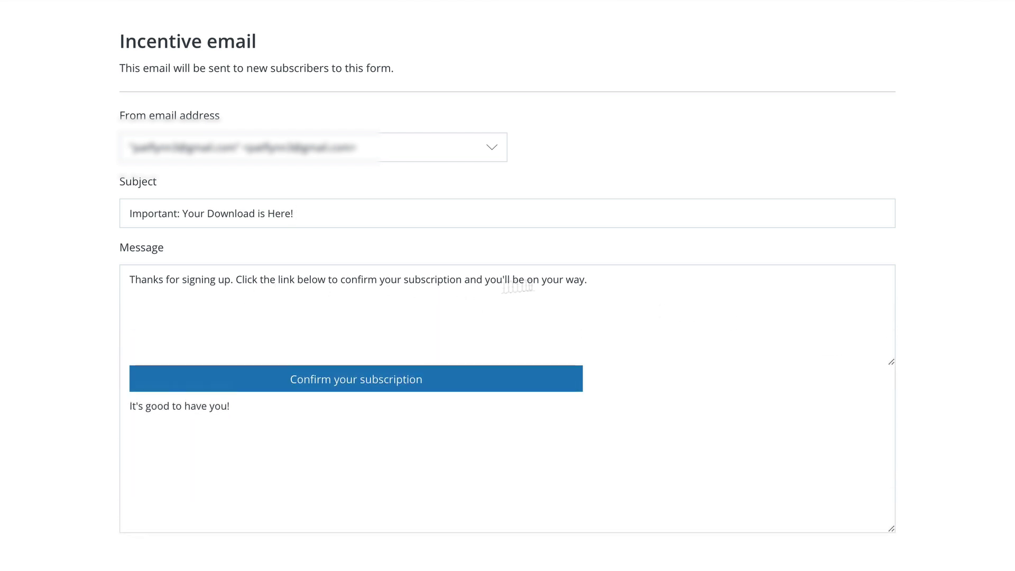
# Reword the intro to 'get your free guide for business:' and relabel the button 'Click here to download your guide now!'.
pyautogui.moveTo(614, 281); pyautogui.dragTo(488, 286)
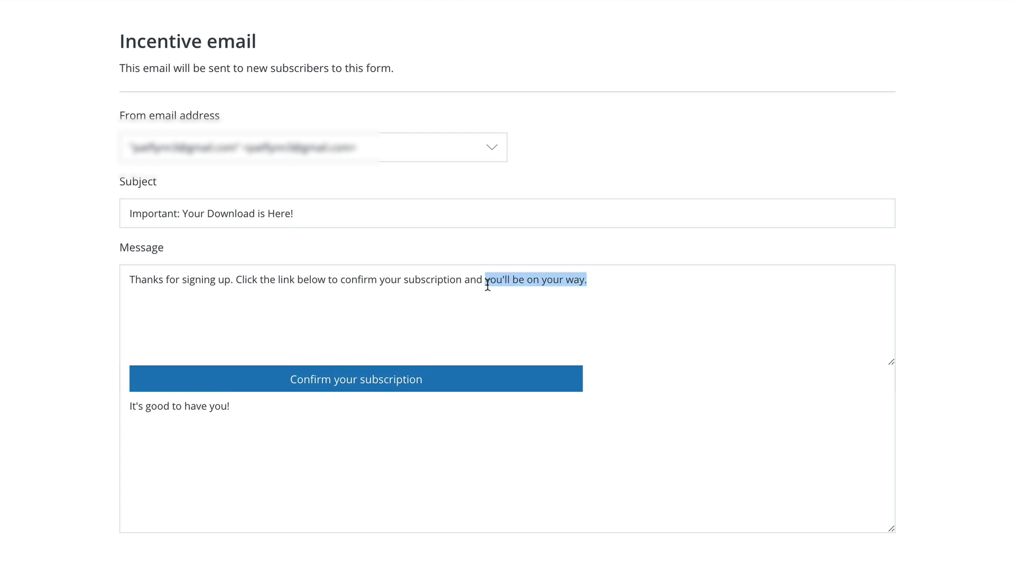
pyautogui.write('get your f')
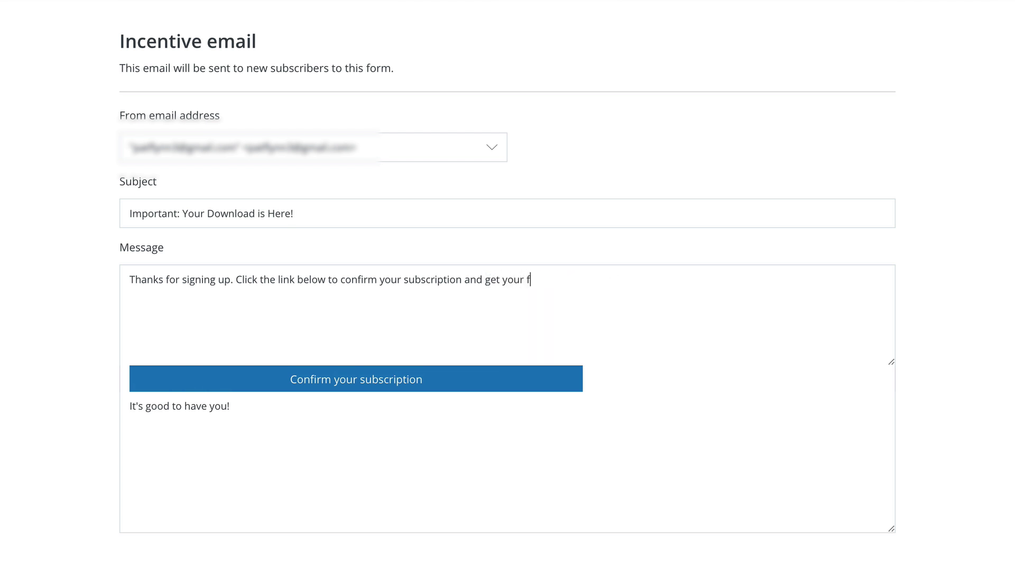
pyautogui.write('ree guide for business:')
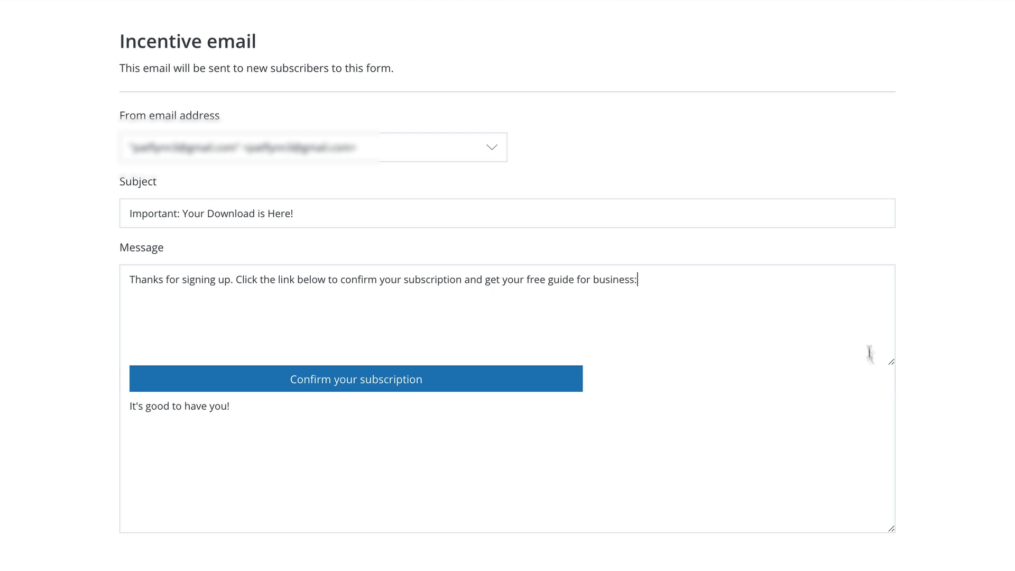
pyautogui.moveTo(892, 362); pyautogui.dragTo(891, 308)
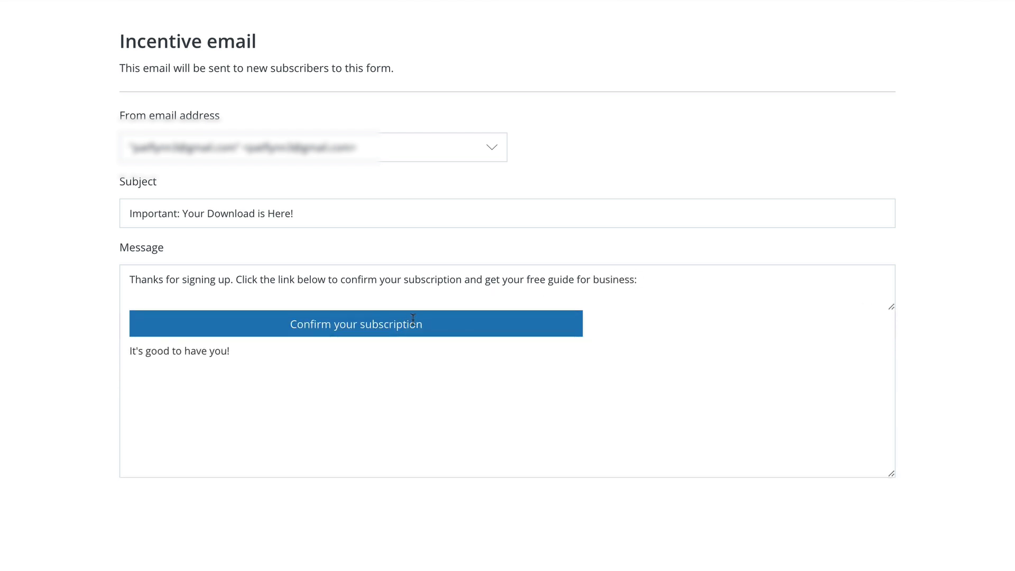
pyautogui.moveTo(423, 324); pyautogui.dragTo(268, 320)
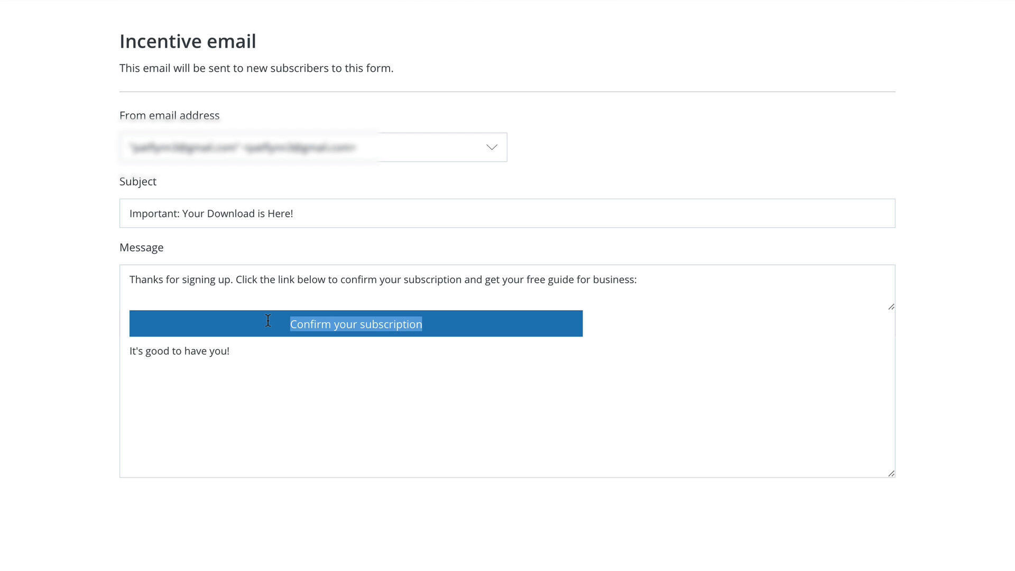
pyautogui.write('Click here to dow')
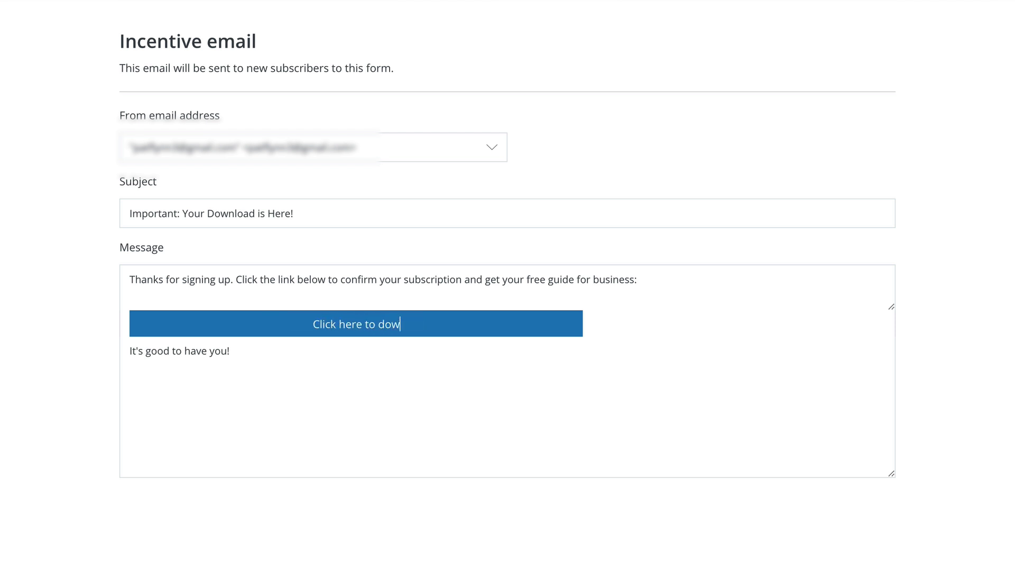
pyautogui.write('nload your guide now')
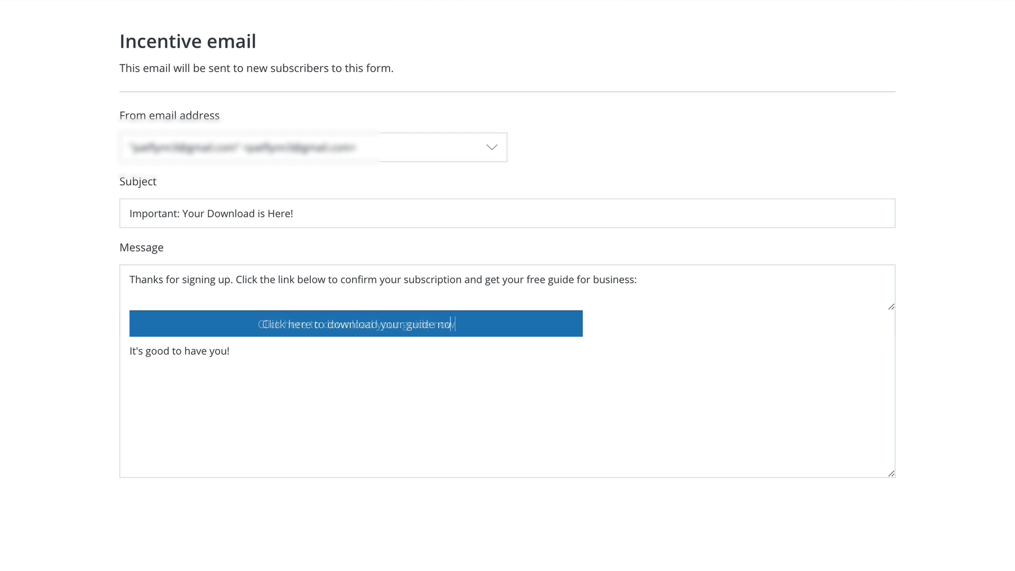
pyautogui.write('!')
# Replace the closing with 'Cheers, thanks, and I look forward to helping you even more!' plus the sender's signature.
pyautogui.moveTo(239, 354); pyautogui.dragTo(127, 351)
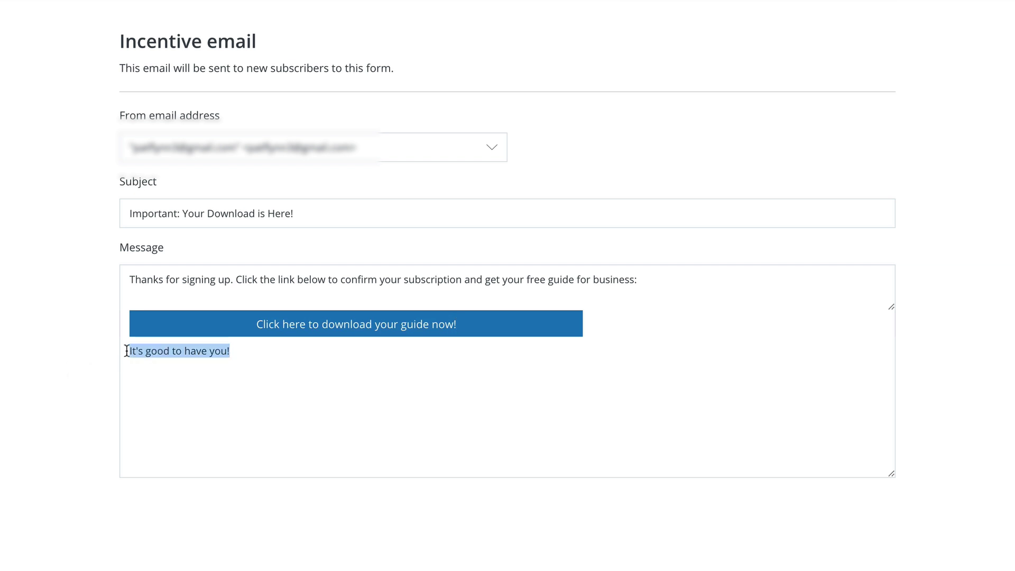
pyautogui.write('Cheers, thanks,')
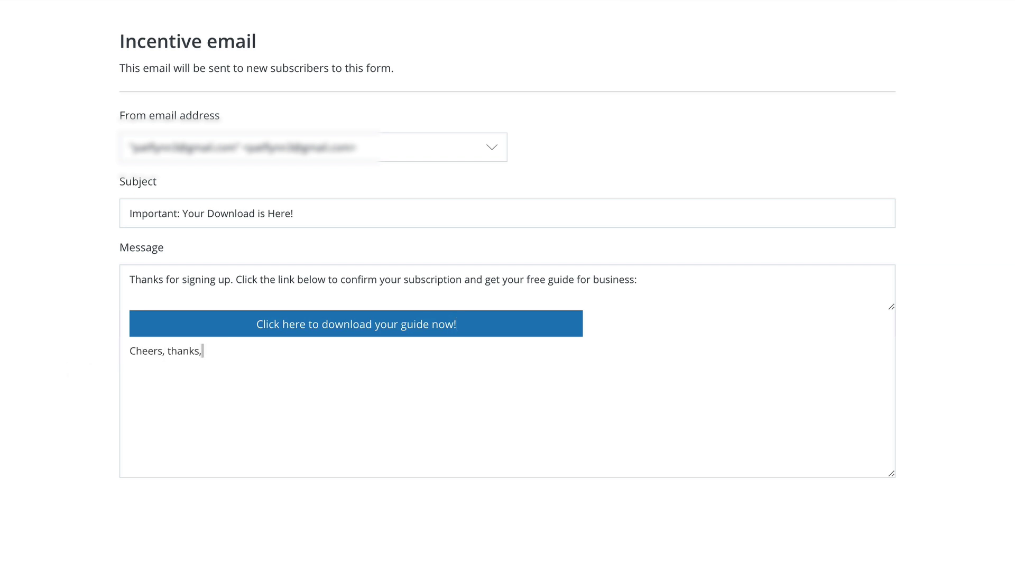
pyautogui.write(' and I look forward to helping you e')
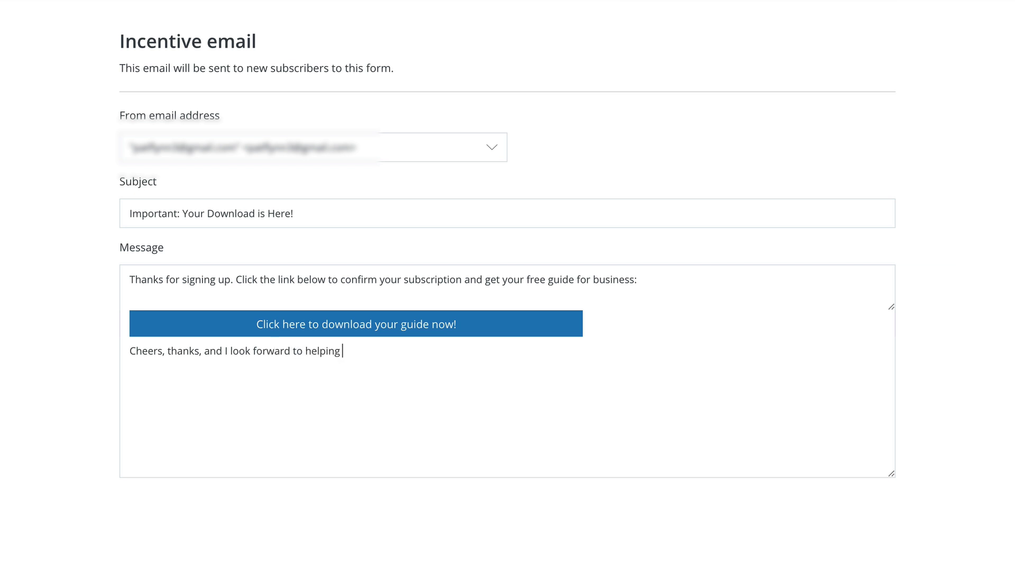
pyautogui.write('ven more!')
pyautogui.press('Return')
pyautogui.press('Return')
pyautogui.write('-Pat')
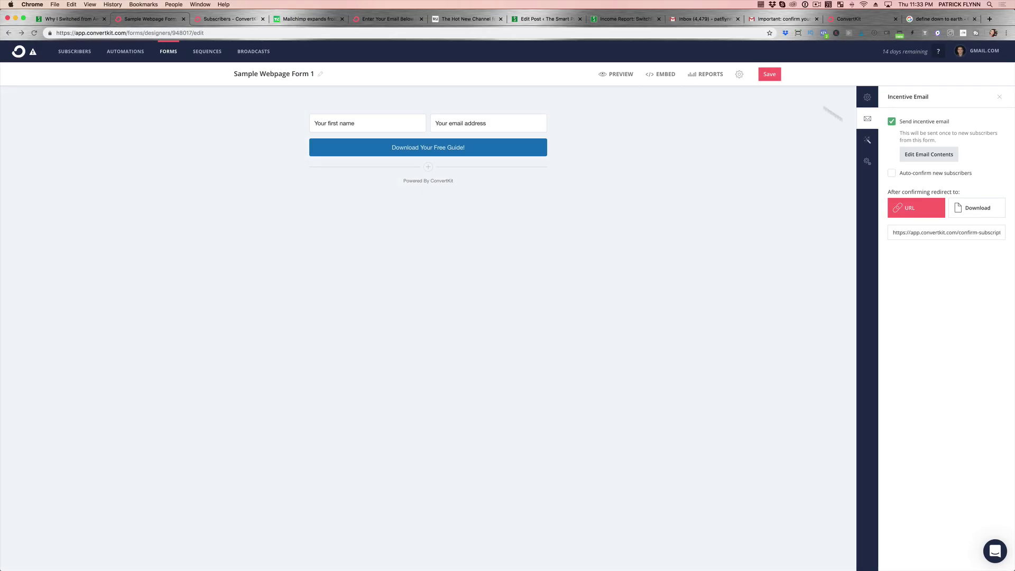
# Go from the Subscribers overview to the Sequences list and open 'Bucket 1 Nurture: No Business Yet'.
pyautogui.click(237, 21)
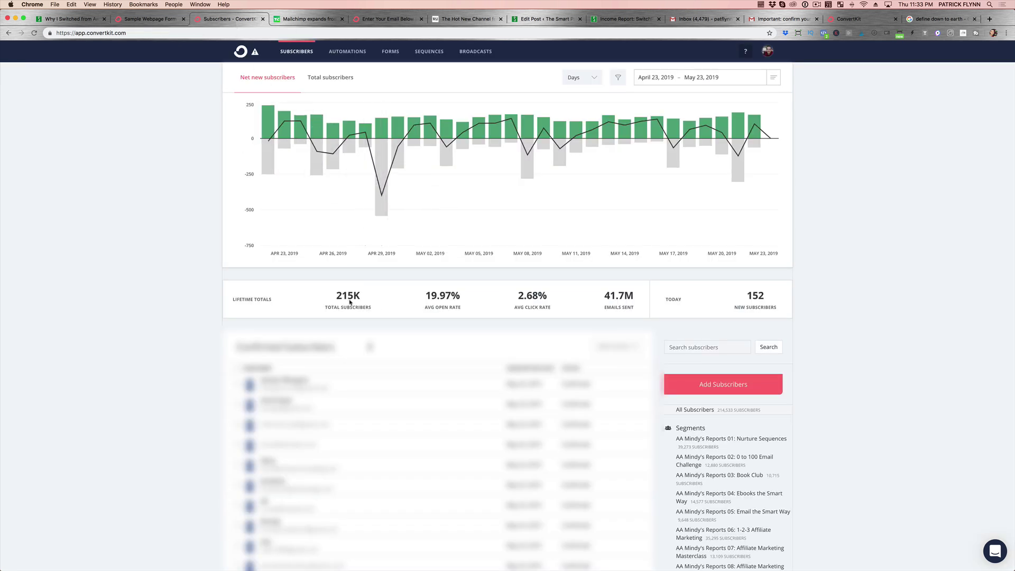
pyautogui.moveTo(352, 304)
pyautogui.click(437, 56)
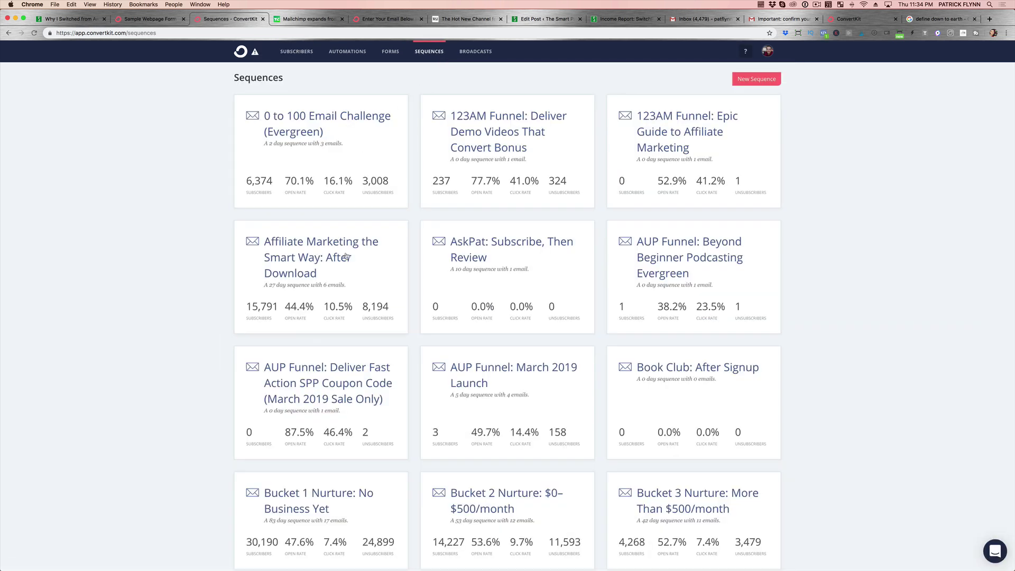
pyautogui.scroll(-5, 349, 258)
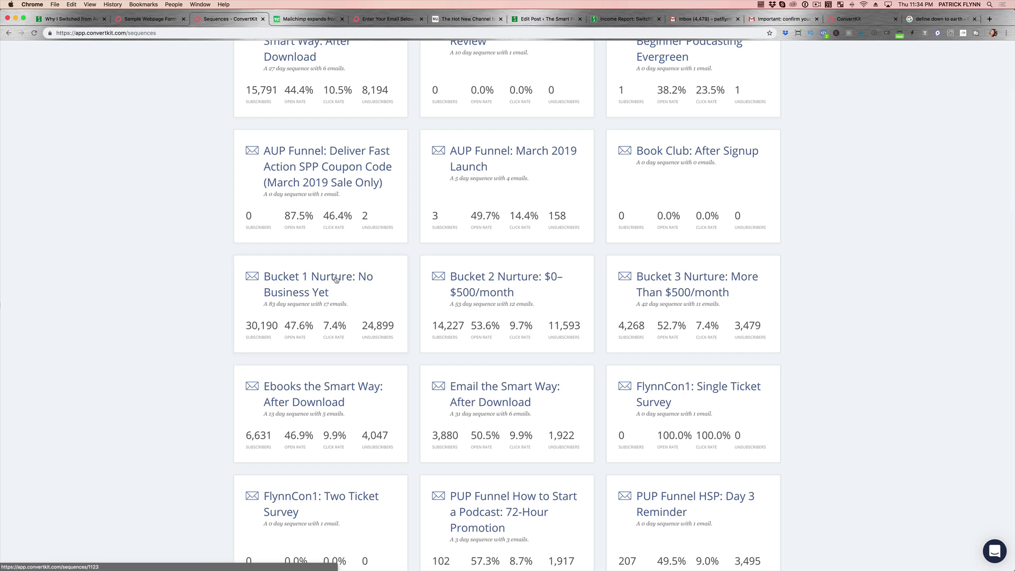
pyautogui.scroll(1, 260, 331)
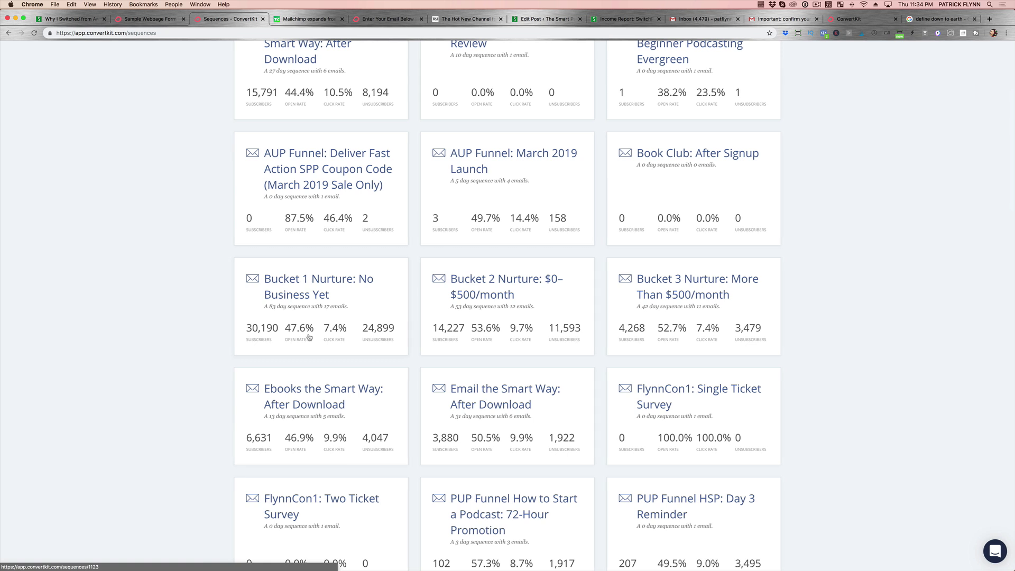
pyautogui.click(309, 279)
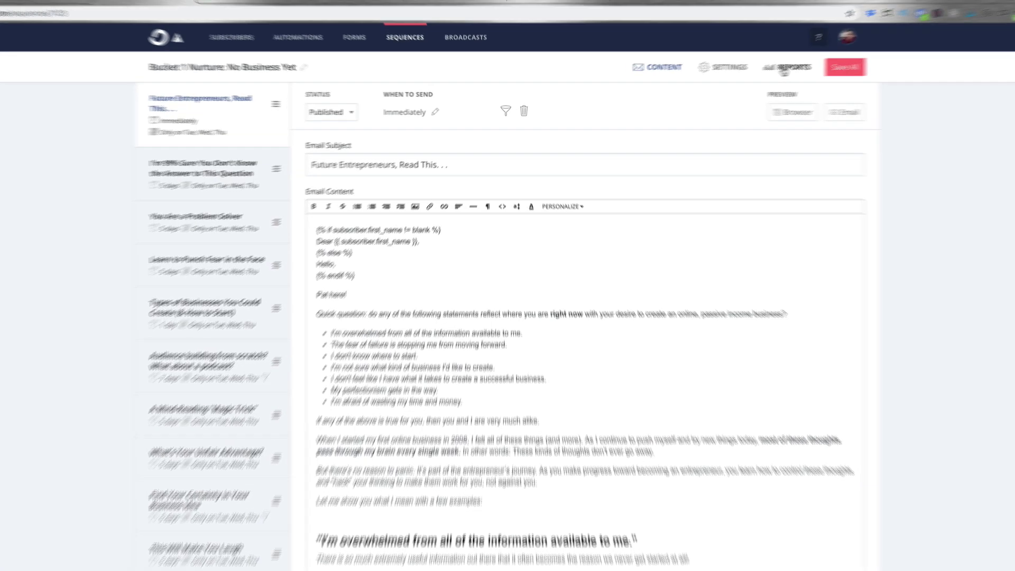
# Review the sequence's first email, 'Future Entrepreneurs, Read This. . .', scrolling through its body and back up.
pyautogui.click(786, 68)
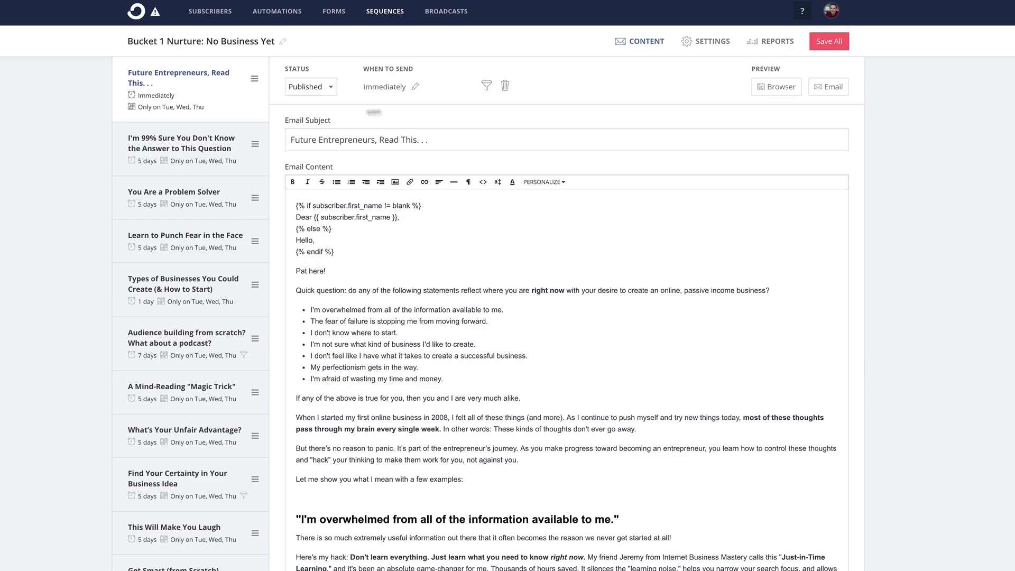
pyautogui.scroll(-10, 222, 112)
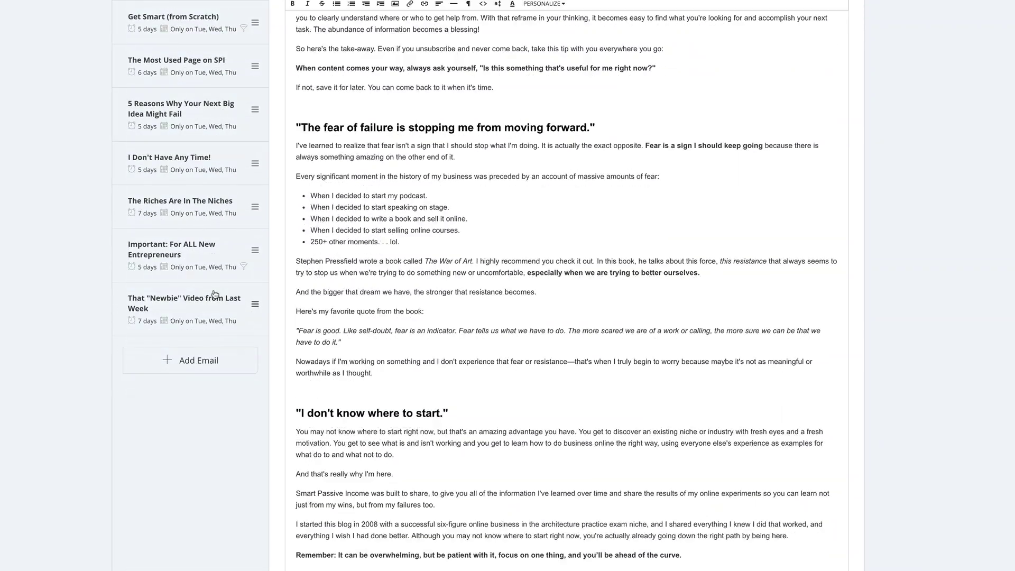
pyautogui.scroll(10, 211, 297)
pyautogui.scroll(-4, 199, 346)
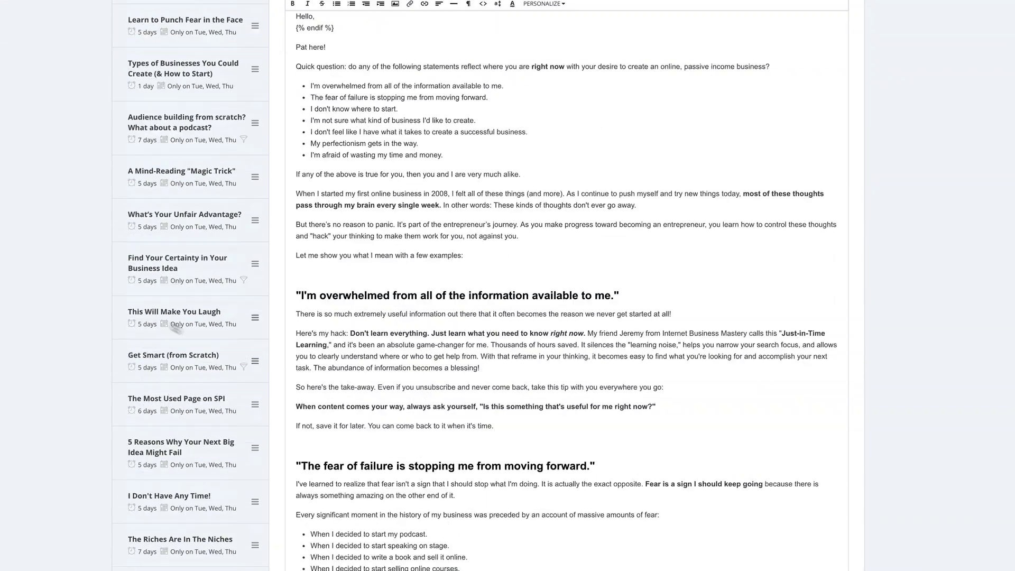
pyautogui.scroll(5, 326, 348)
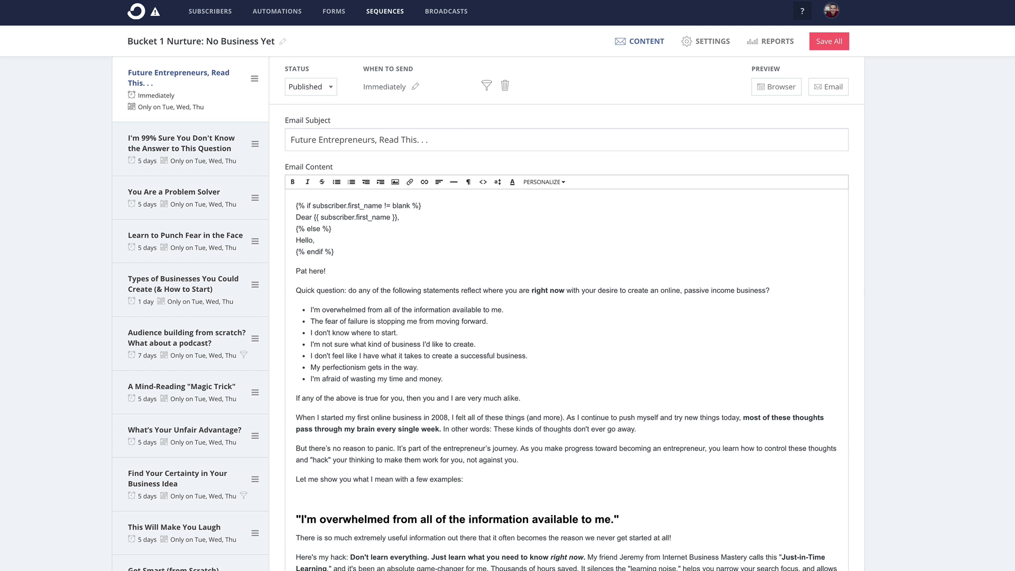
# Load emailthesmartway.com, preview the 'Get Your Free Copy Now!' signup popup, then close it.
pyautogui.write('emailthesmartway.')
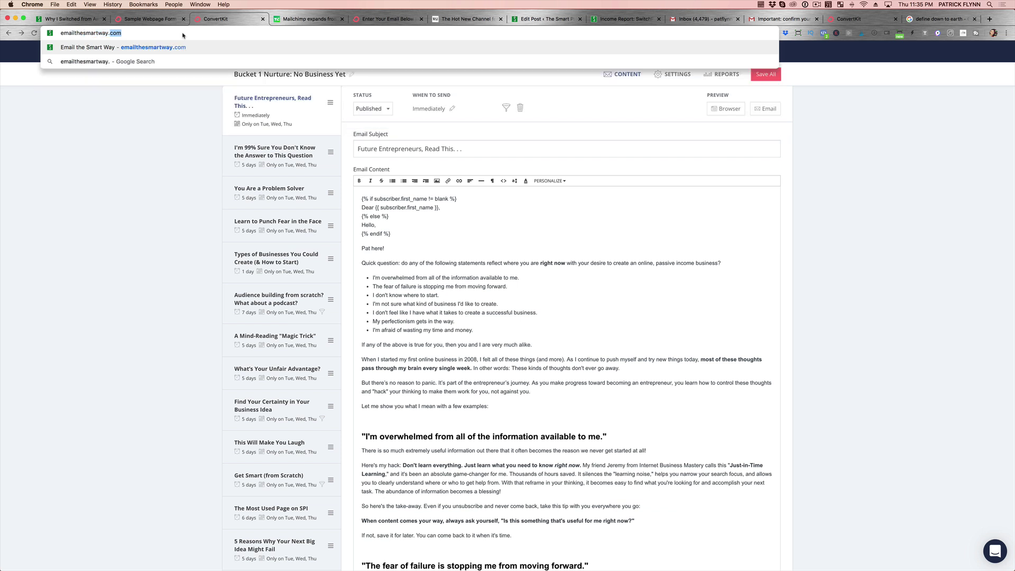
pyautogui.press('Return')
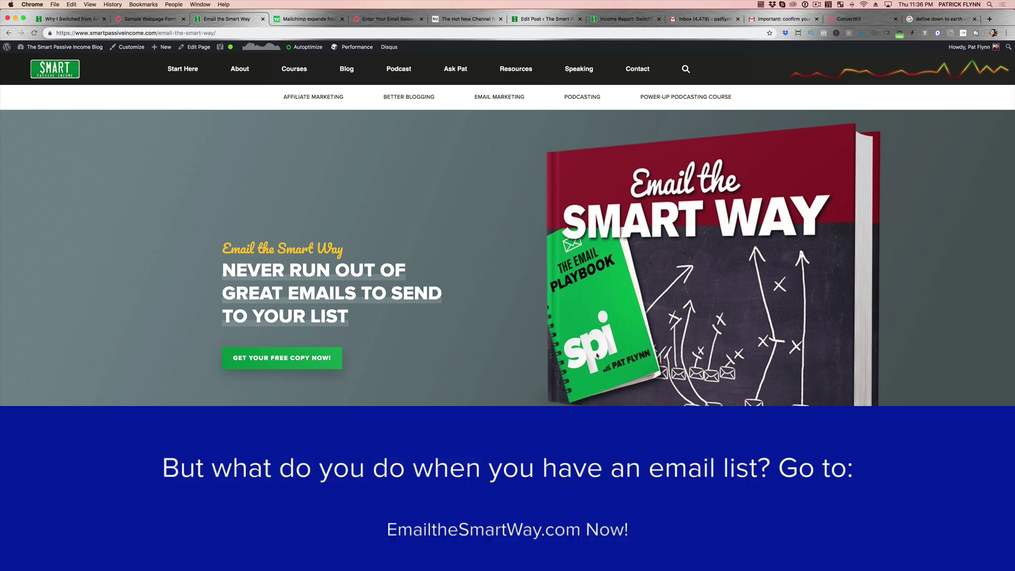
pyautogui.click(269, 365)
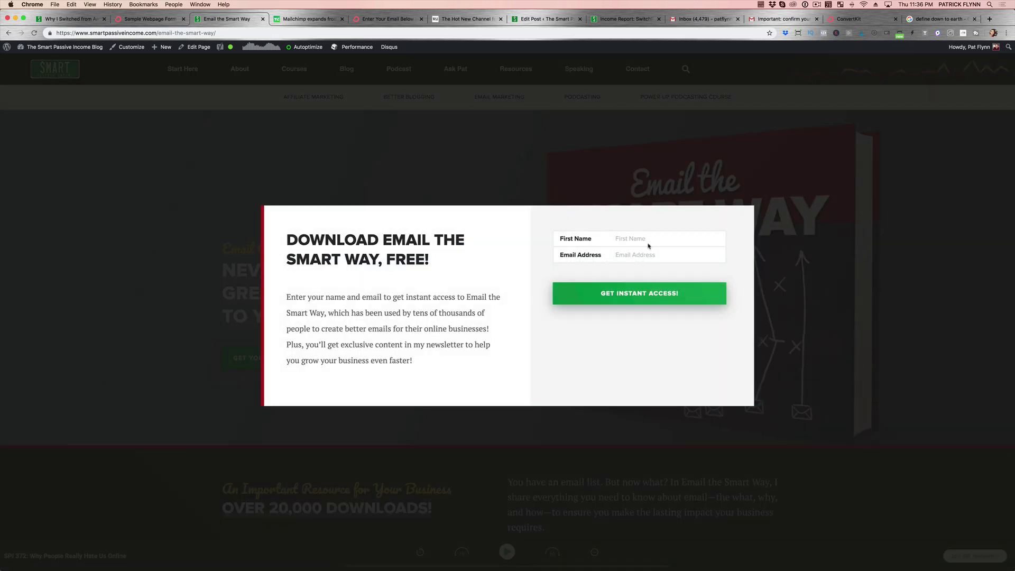
pyautogui.click(482, 184)
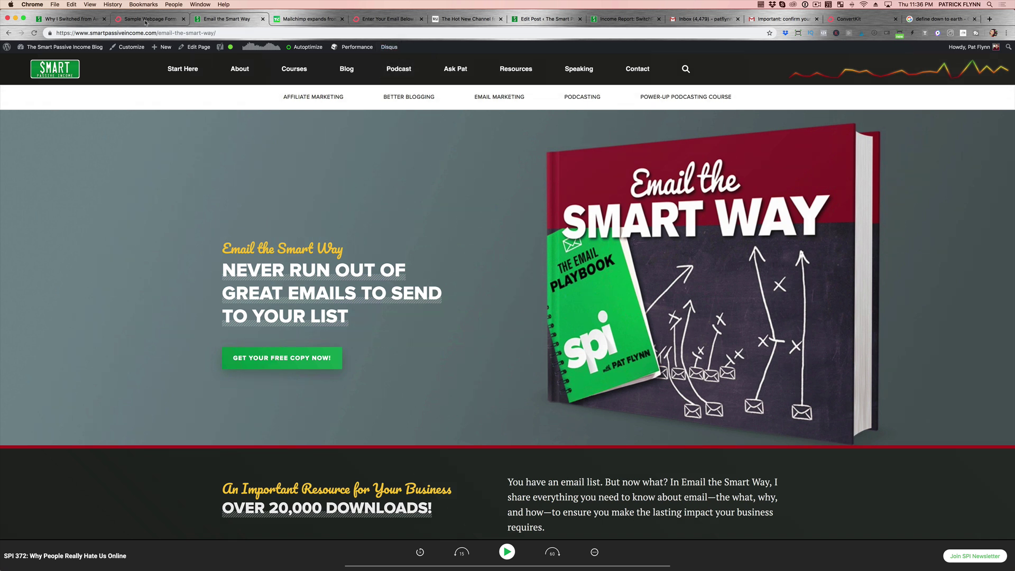
pyautogui.click(186, 34)
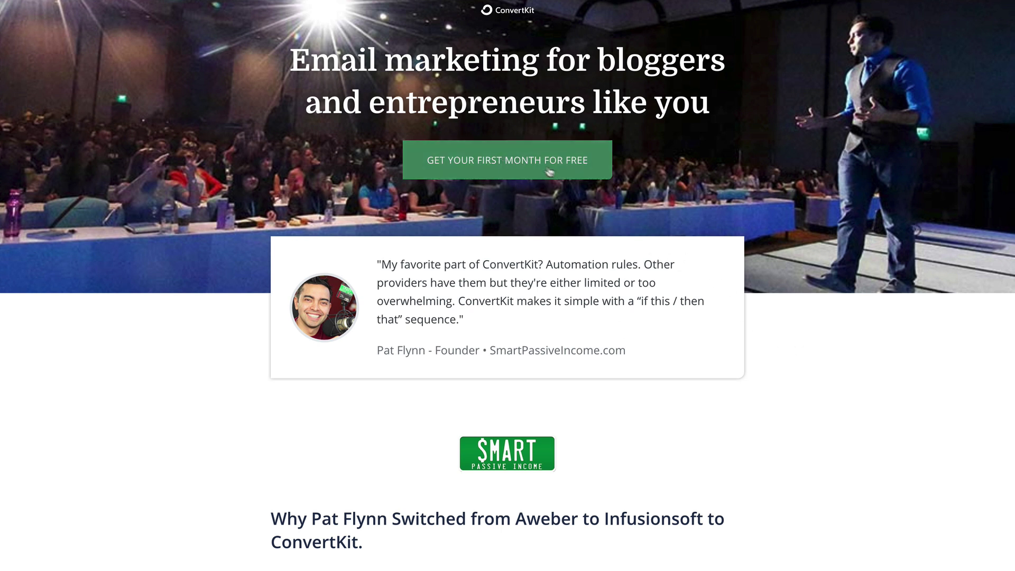
pyautogui.scroll(-6, 782, 295)
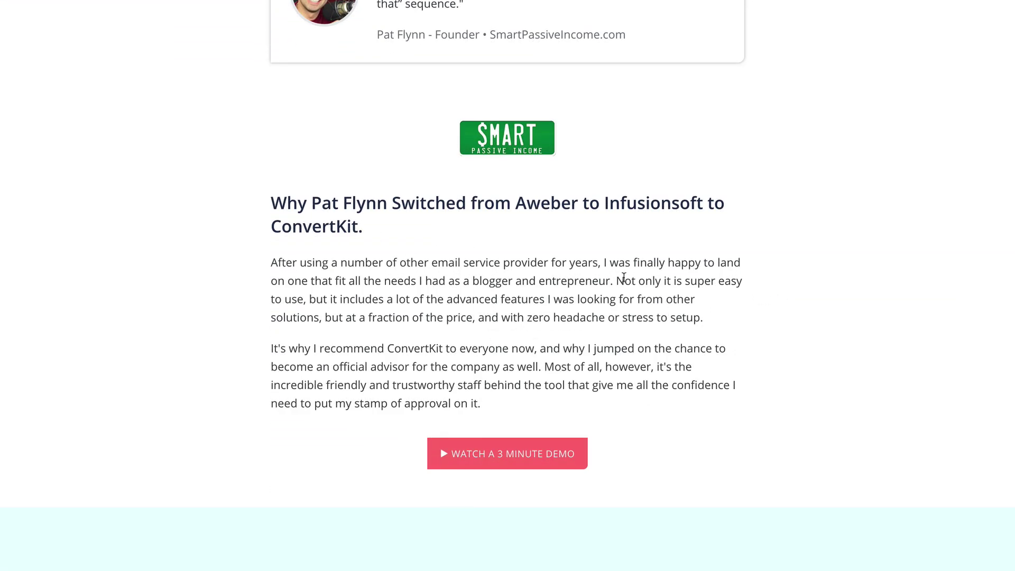
pyautogui.scroll(-7, 624, 277)
pyautogui.scroll(-10, 831, 363)
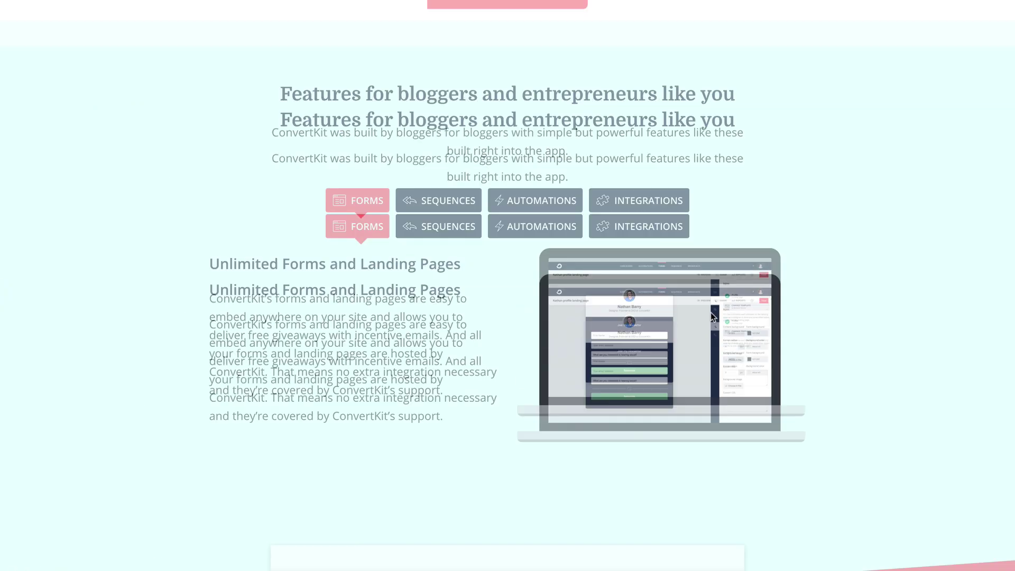
pyautogui.scroll(15, 711, 316)
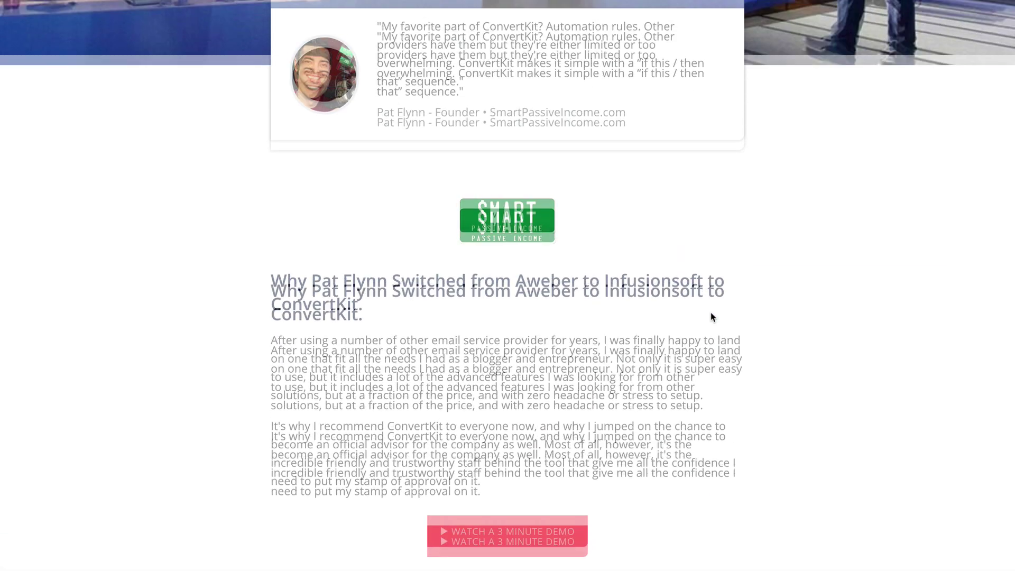